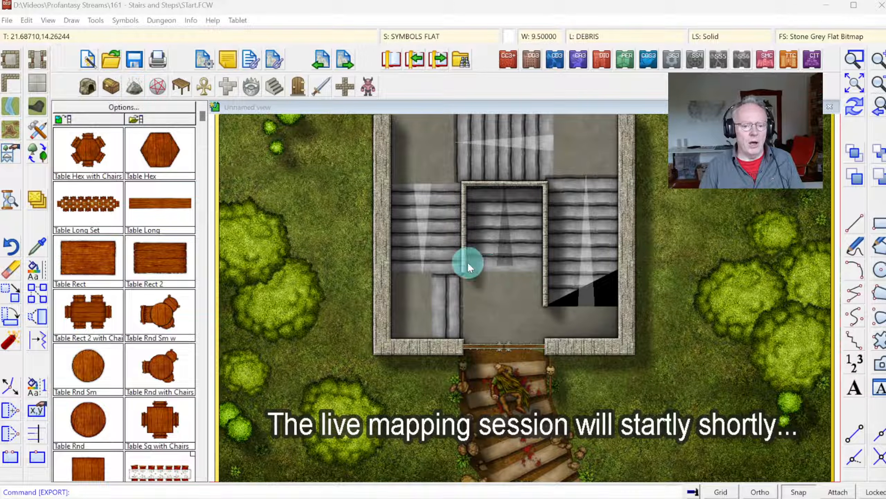
Start a new dungeon map with self-decided settings, using the DD3 dungeon style in feet.
left_click(87, 61)
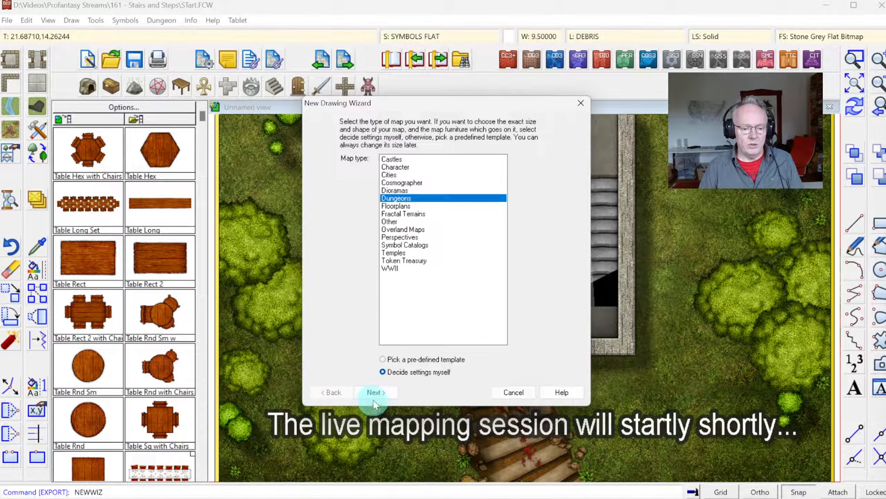
left_click(373, 392)
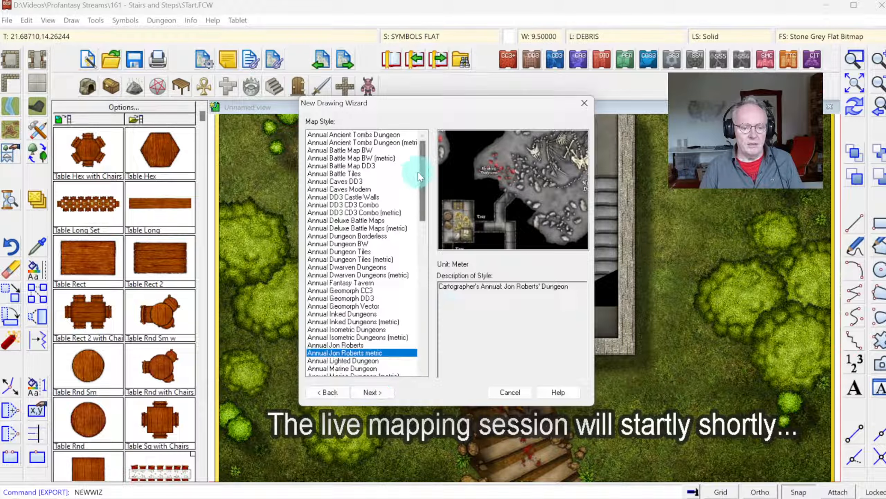
left_click_drag(419, 176, 441, 240)
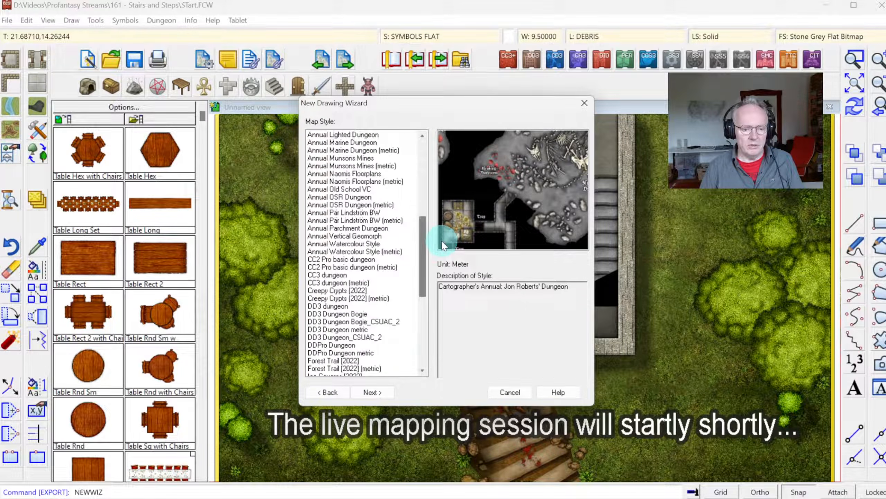
left_click(321, 306)
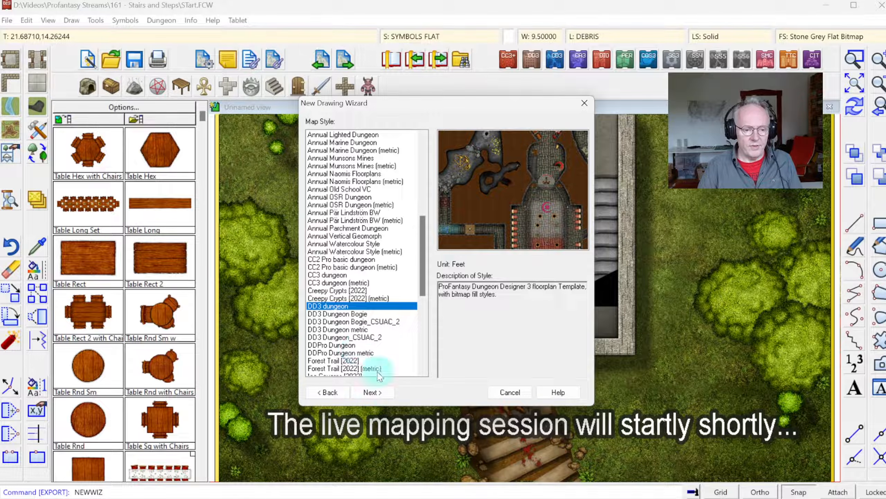
left_click(378, 391)
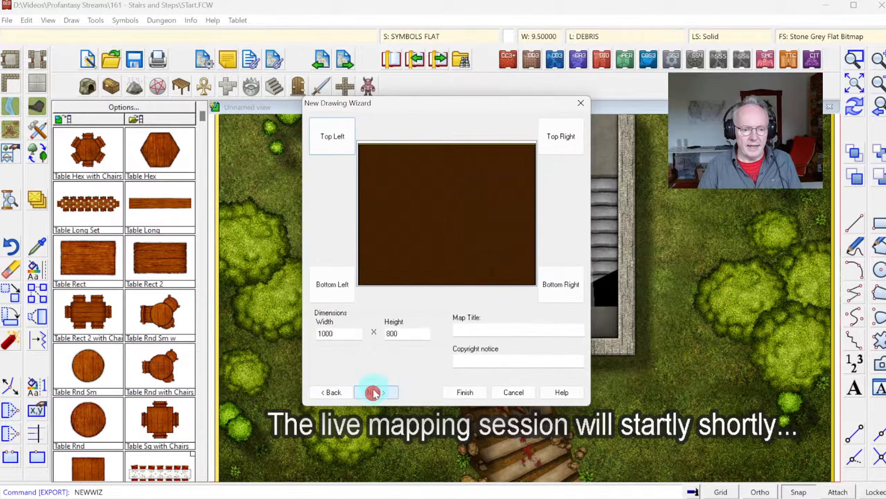
Set the new map's dimensions to 120 wide by 90 high and finish the map setup.
double_click(330, 332)
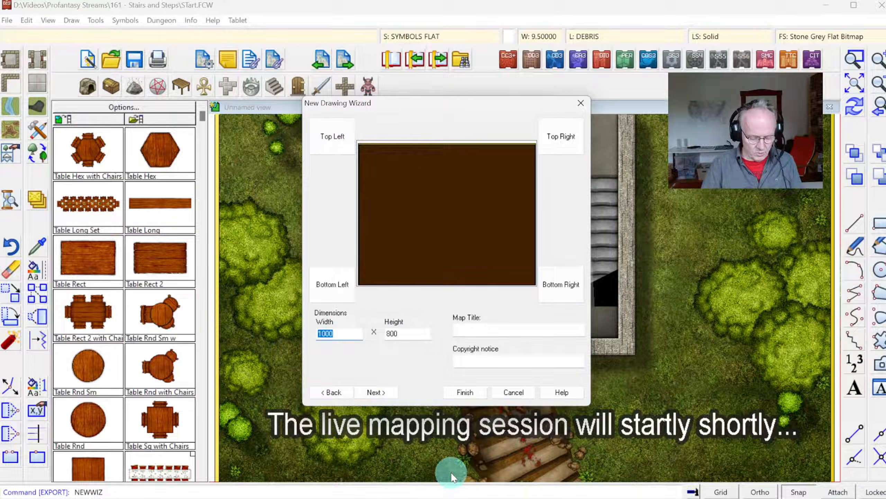
type("129")
key("Tab")
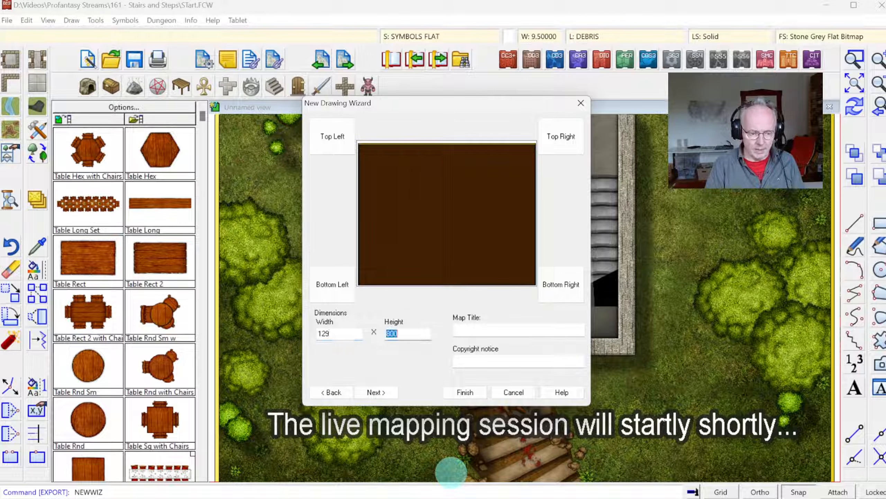
type("90")
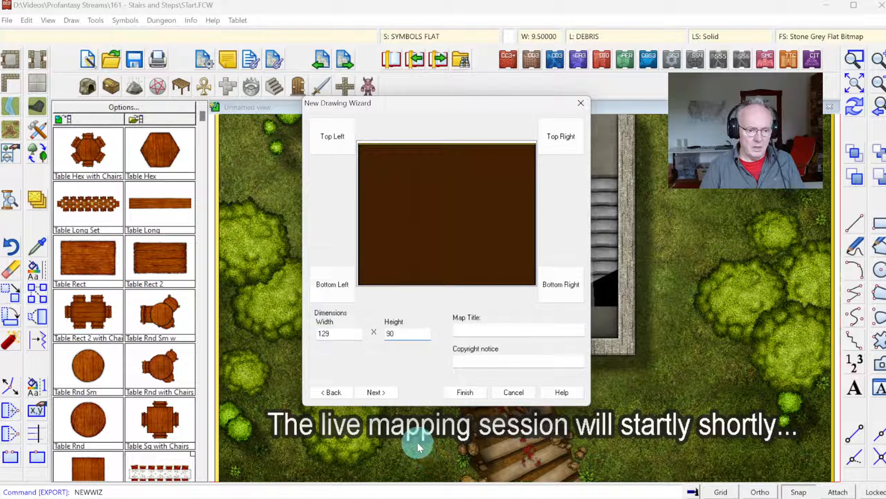
left_click(339, 333)
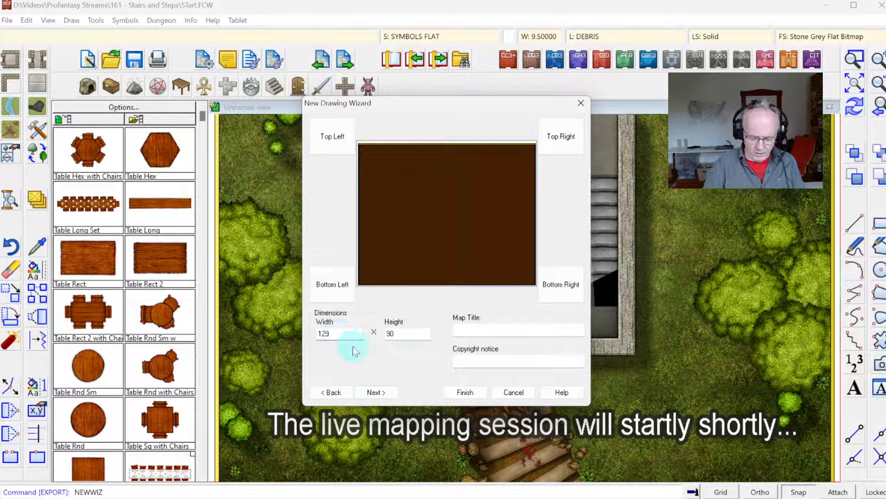
key("BackSpace")
type("0")
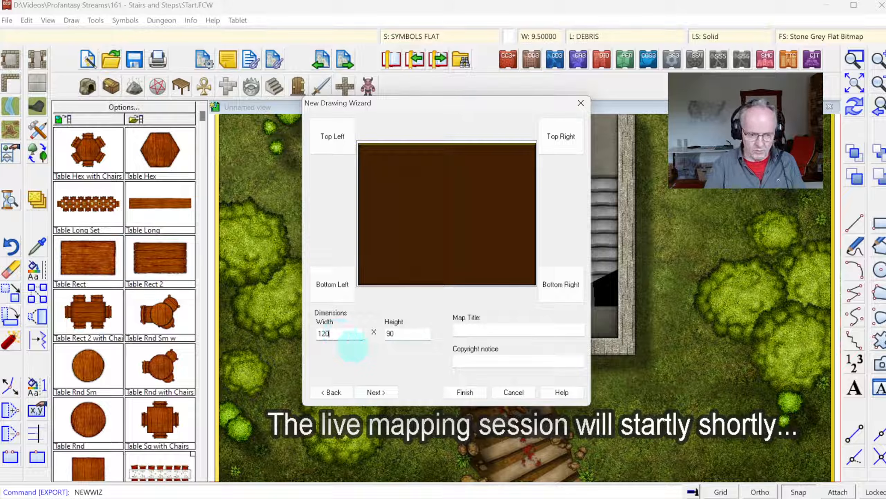
left_click(463, 390)
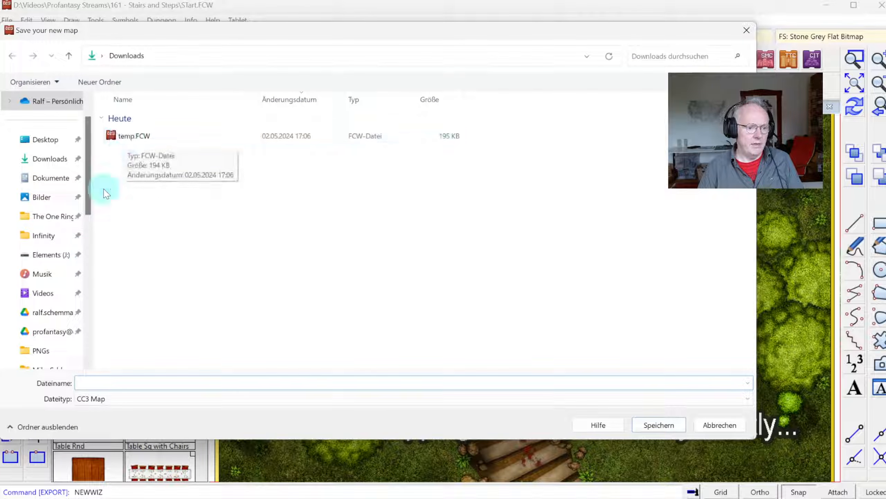
Save the new map as My Stairs in the folder Videos, Profantasy Streams, 161 - Stairs and Steps.
left_click(61, 290)
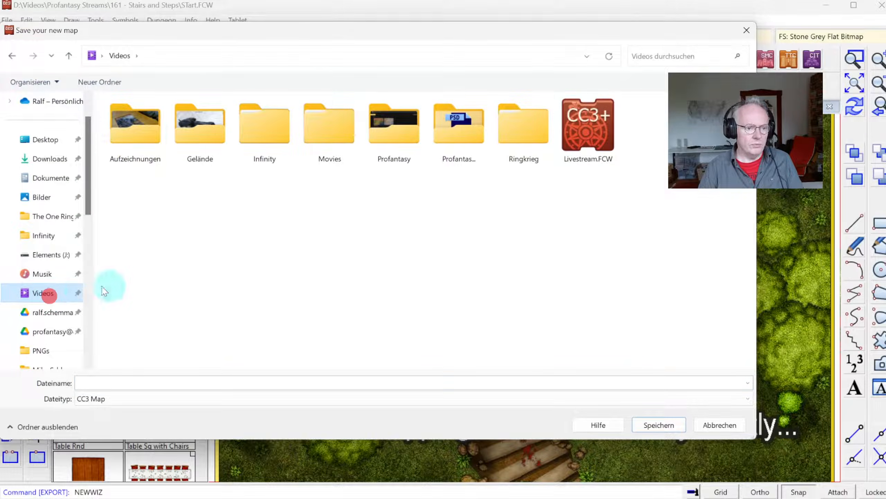
double_click(472, 136)
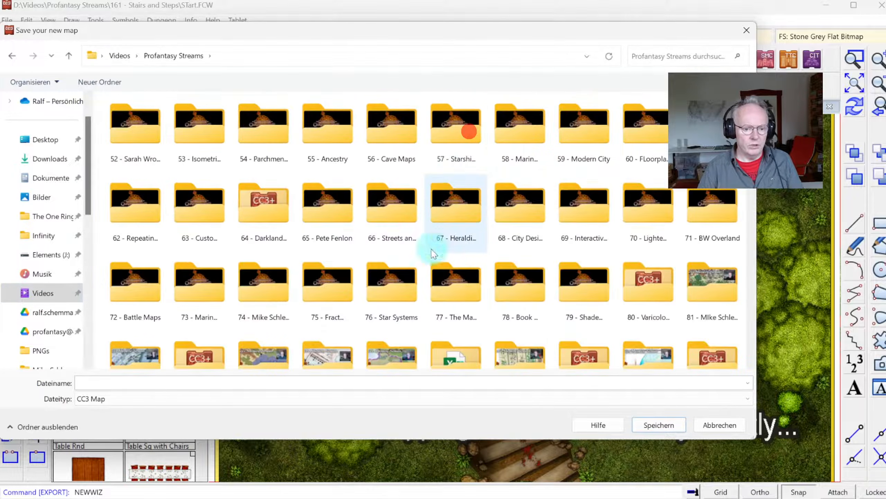
scroll(481, 307, "down", 10)
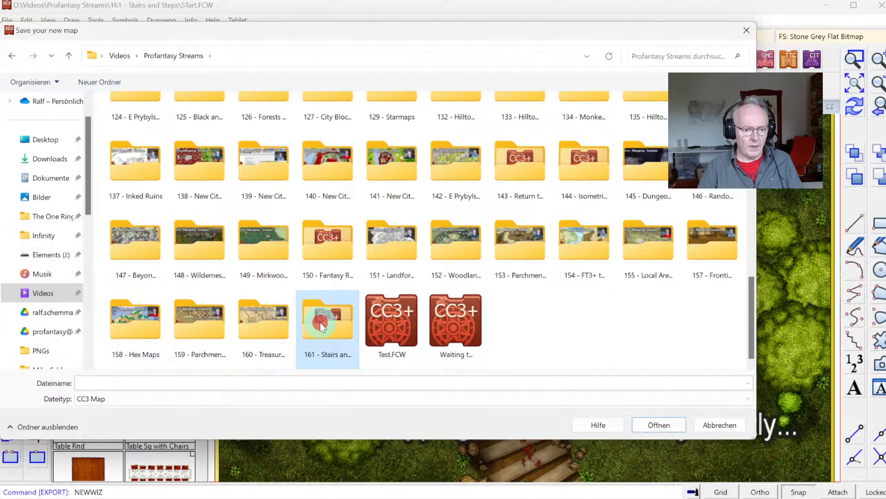
double_click(320, 320)
left_click(177, 384)
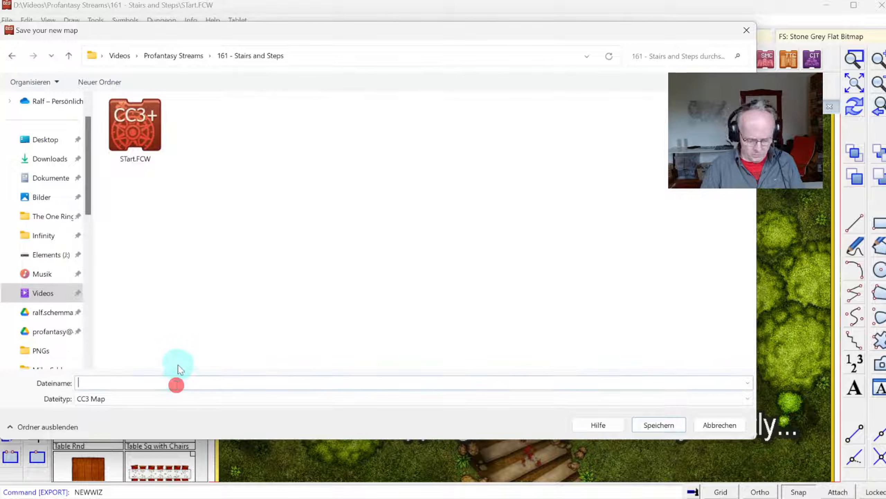
type("M y")
key("BackSpace")
key("BackSpace")
type("y Dunge")
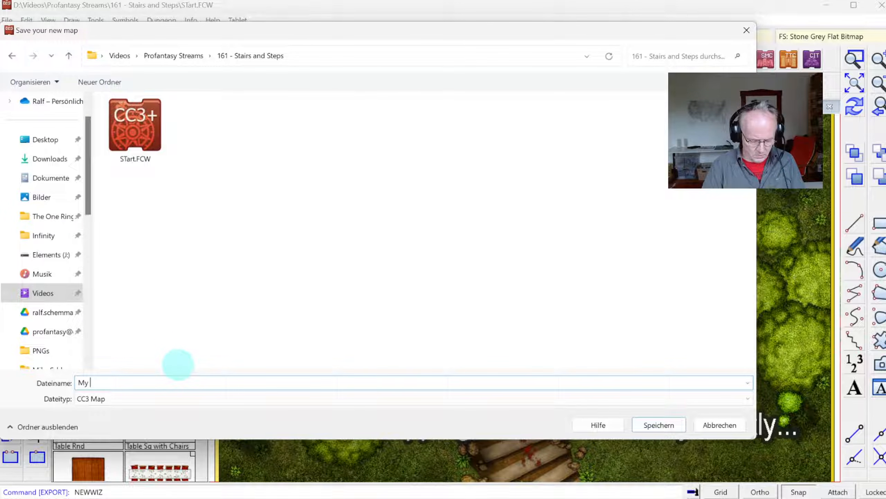
key("BackSpace")
key("BackSpace")
key("BackSpace")
key("BackSpace")
key("BackSpace")
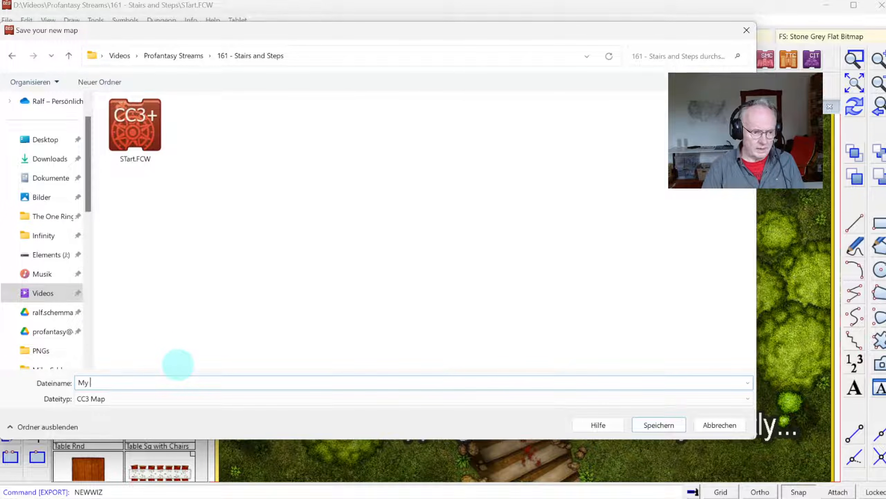
type("Stairs")
key("Return")
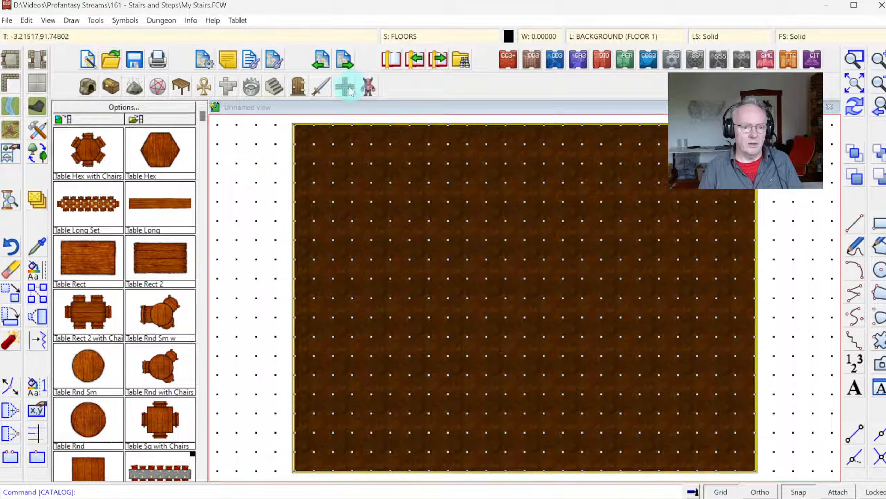
Load the DD3 Color Up and Down symbol catalog and expand the Stairs 10' Down symbol group to show its variants.
left_click(274, 91)
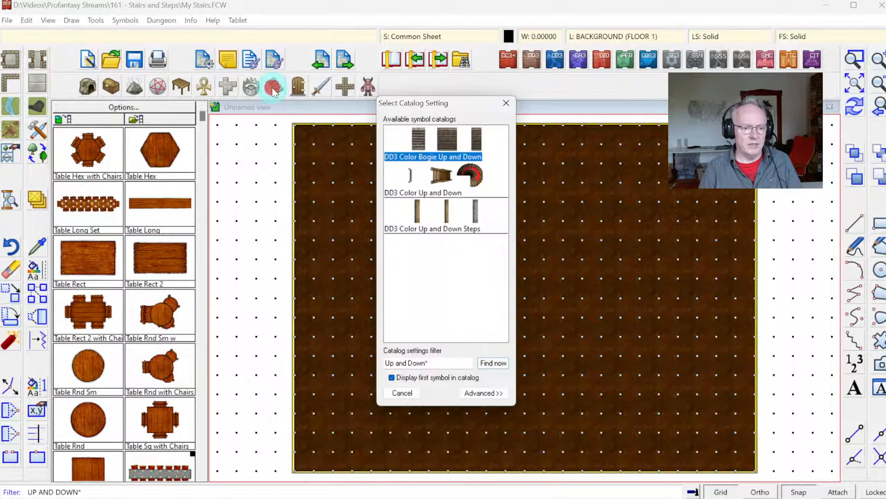
double_click(434, 182)
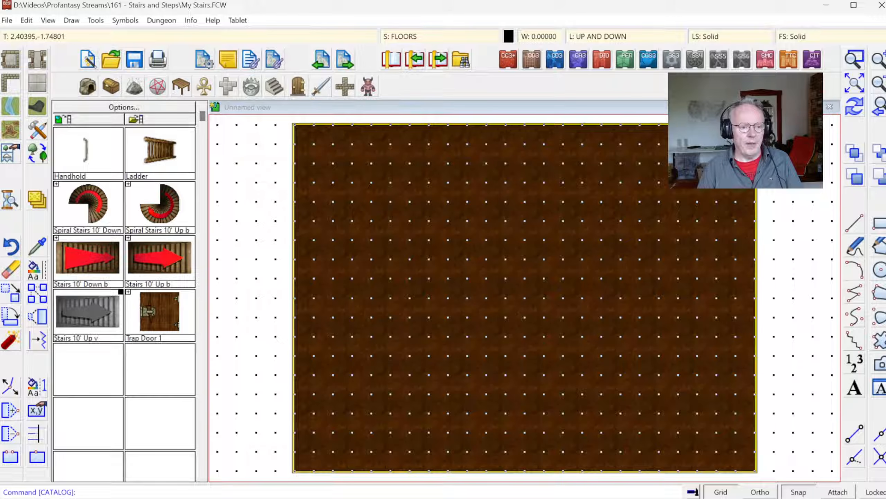
left_click(59, 237)
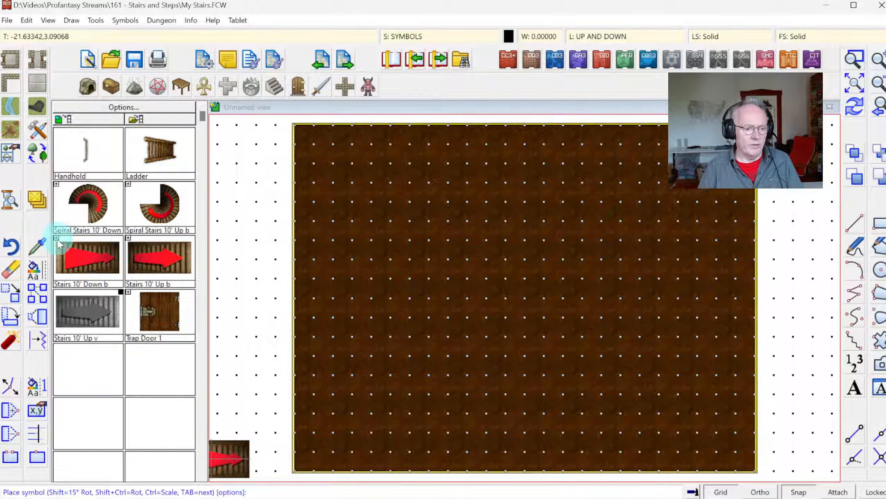
left_click(56, 238)
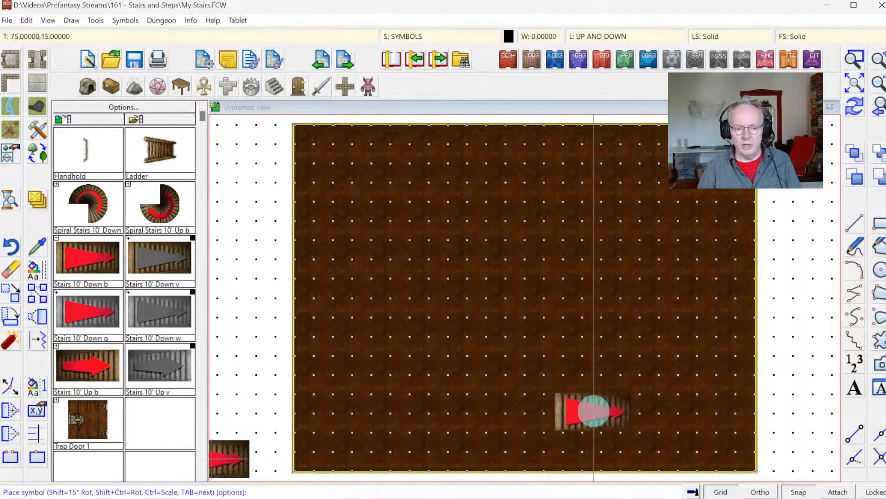
left_click(230, 307)
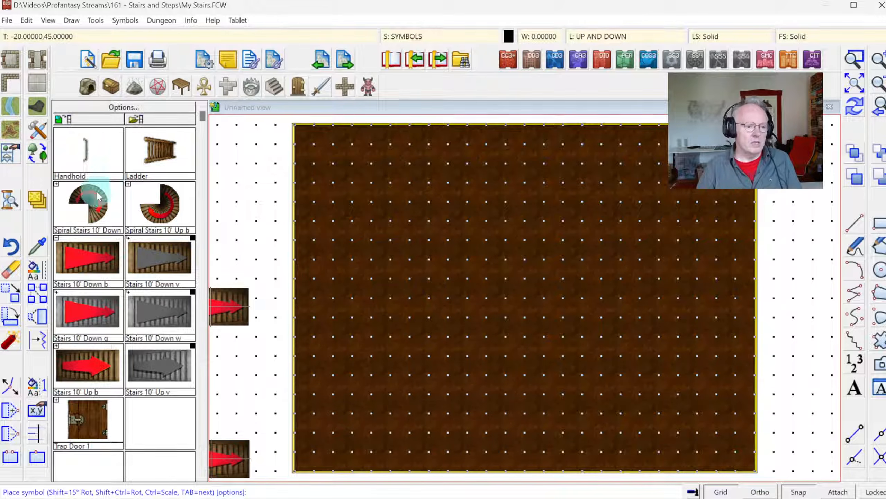
Change the fill style of the map background, selected by its layer, to Dirt Grey 5 Bitmap.
left_click(39, 268)
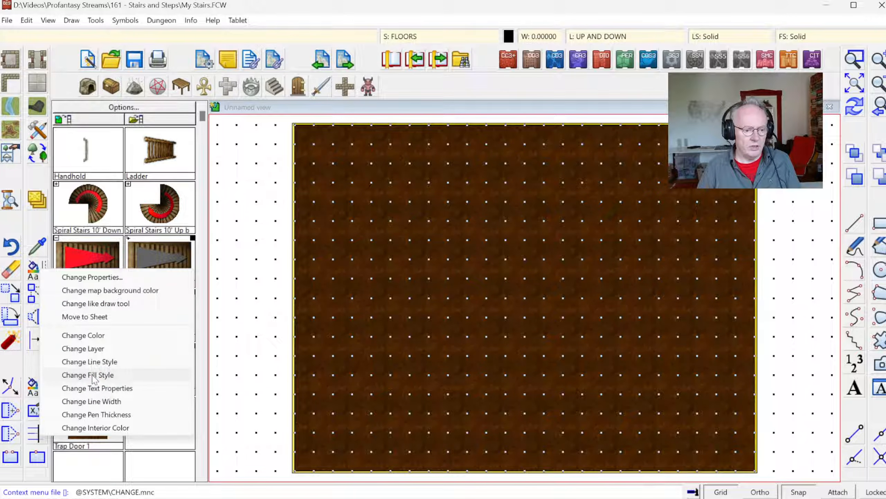
left_click(93, 375)
left_click(342, 311)
right_click(381, 268)
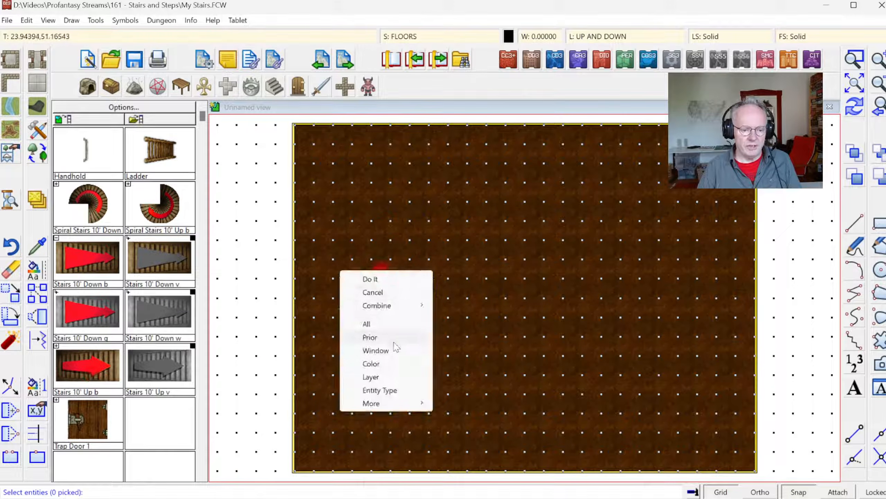
left_click(379, 374)
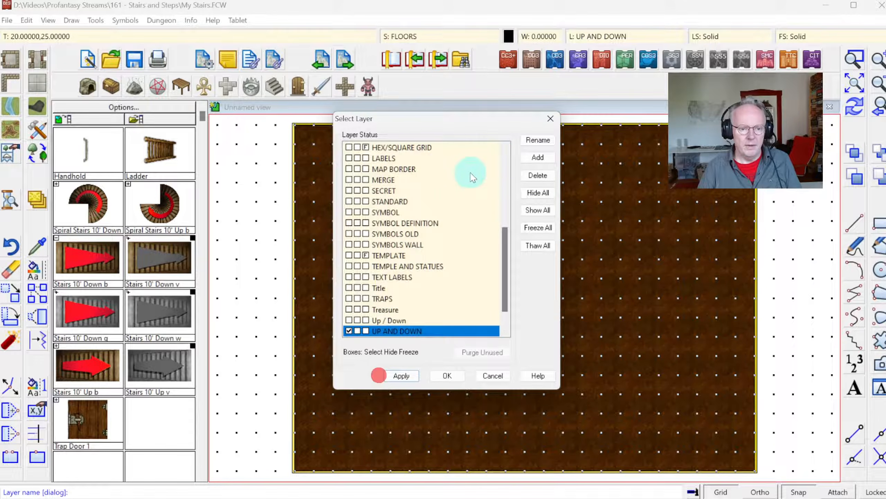
left_click(504, 154)
left_click(396, 147)
left_click(447, 374)
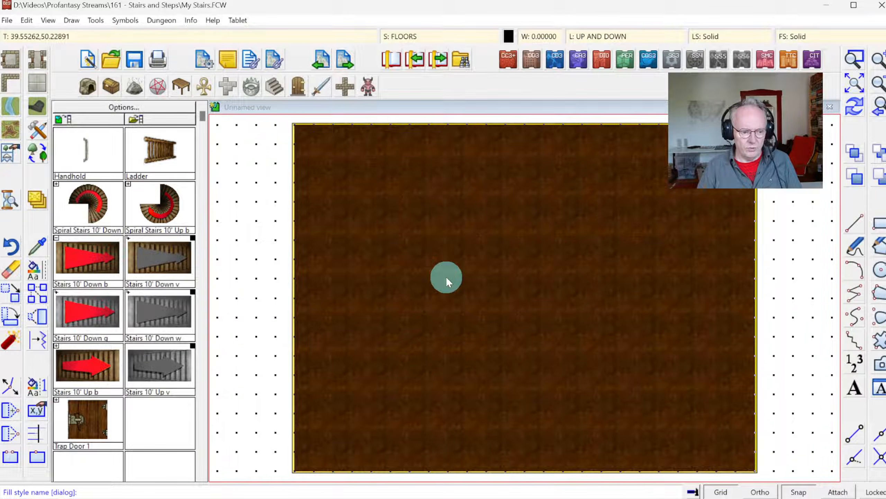
right_click(446, 276)
left_click(450, 137)
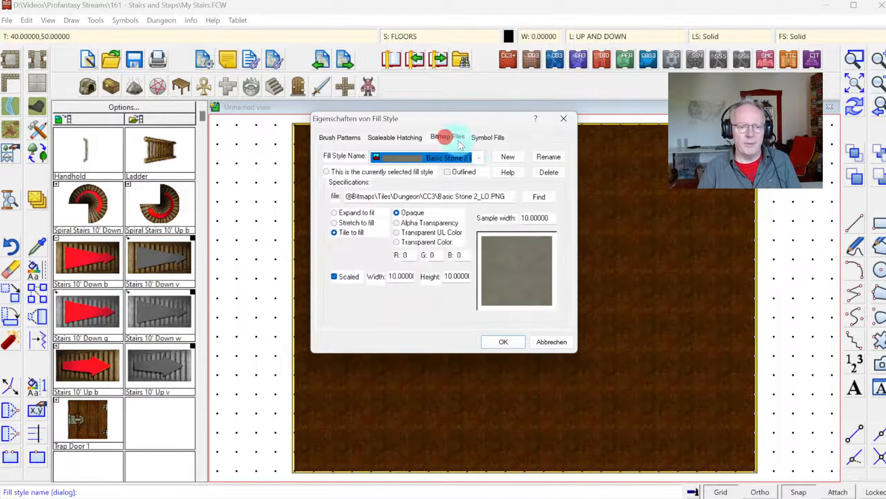
left_click(484, 156)
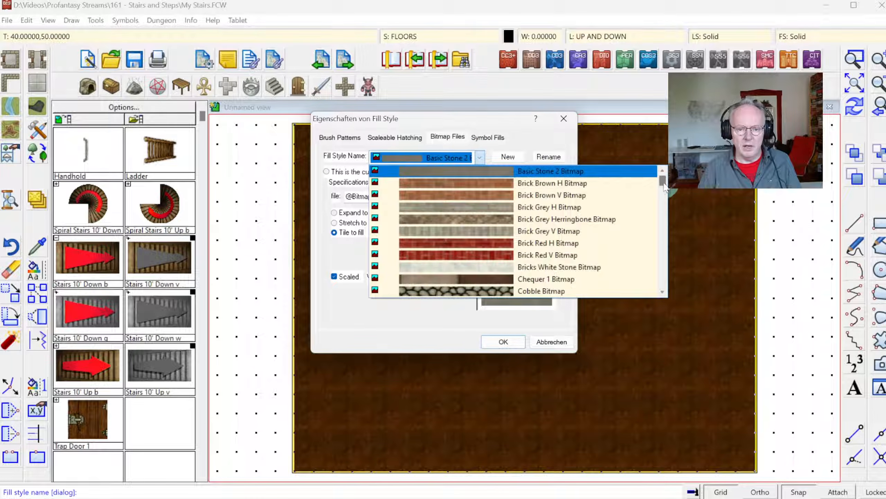
left_click_drag(664, 184, 663, 203)
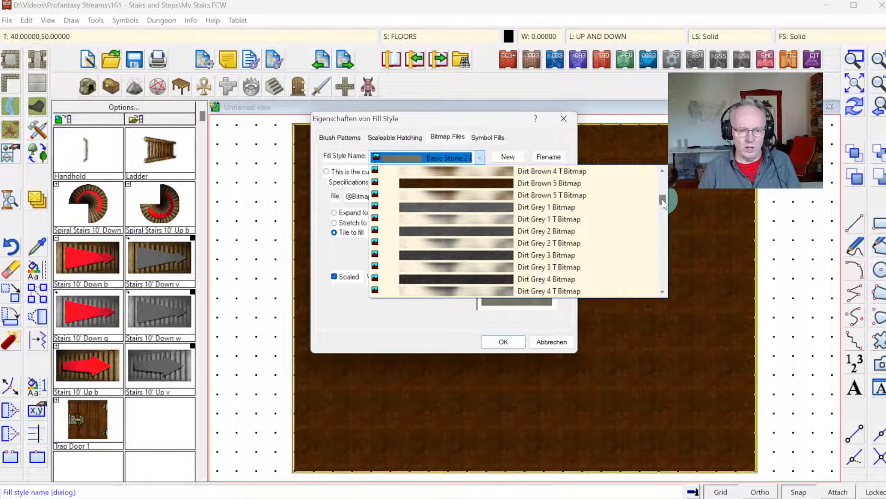
left_click(662, 291)
left_click(518, 278)
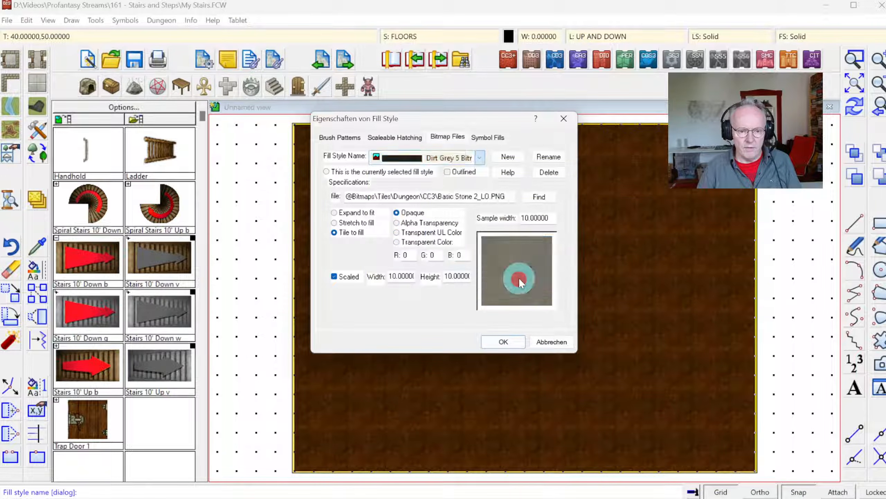
left_click(499, 344)
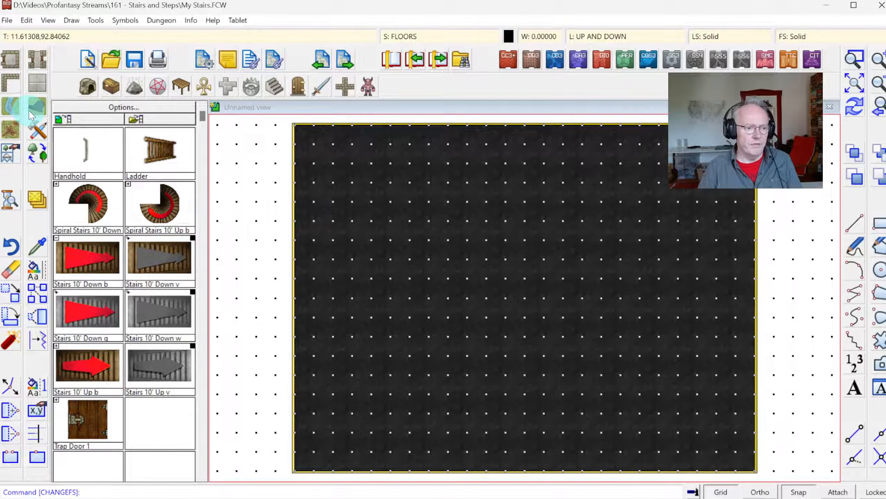
Start a floor polygon with the Floor, Dirt Grey 3, Straight tool, drawing its straight edge from 35,55 to 80,55.
left_click(36, 87)
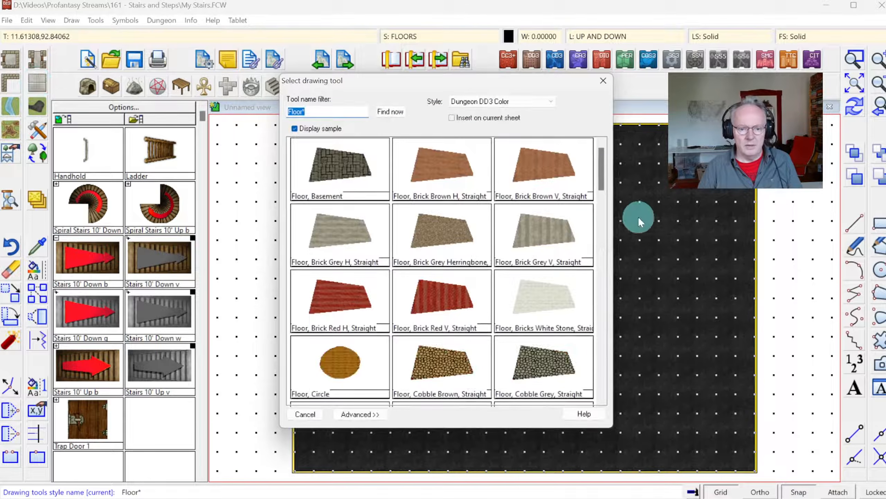
left_click_drag(601, 163, 612, 259)
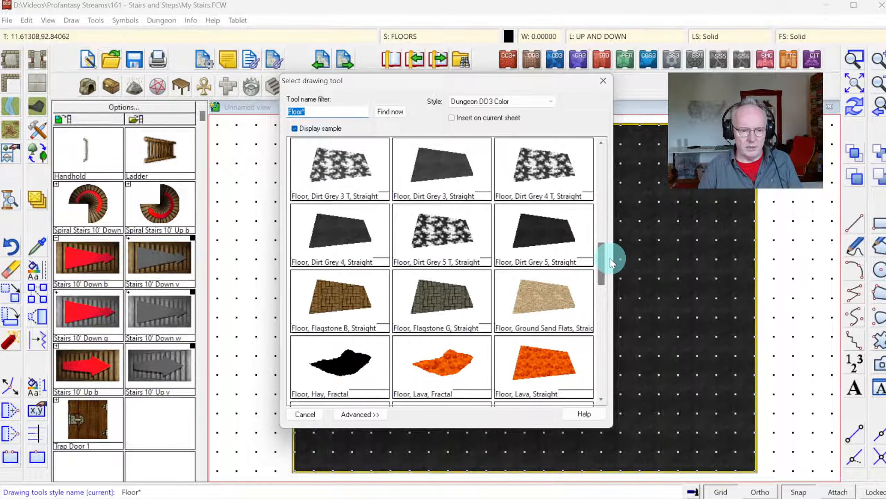
left_click(426, 175)
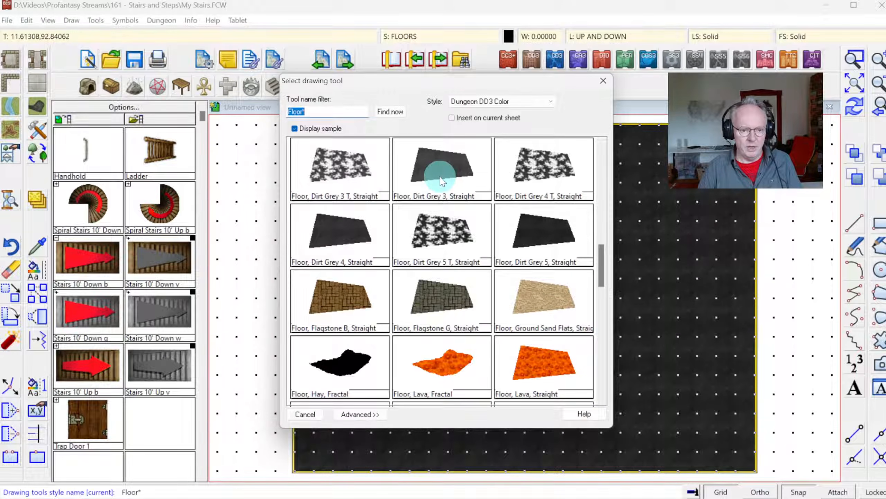
left_click(441, 176)
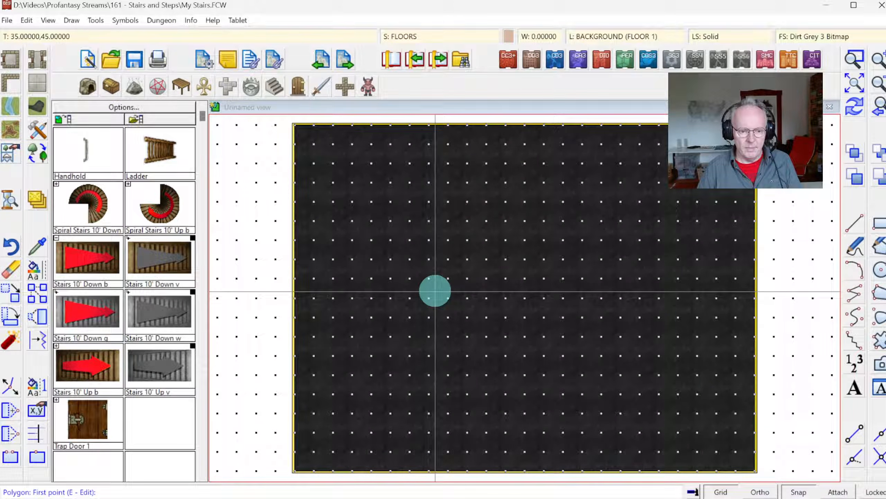
left_click(429, 258)
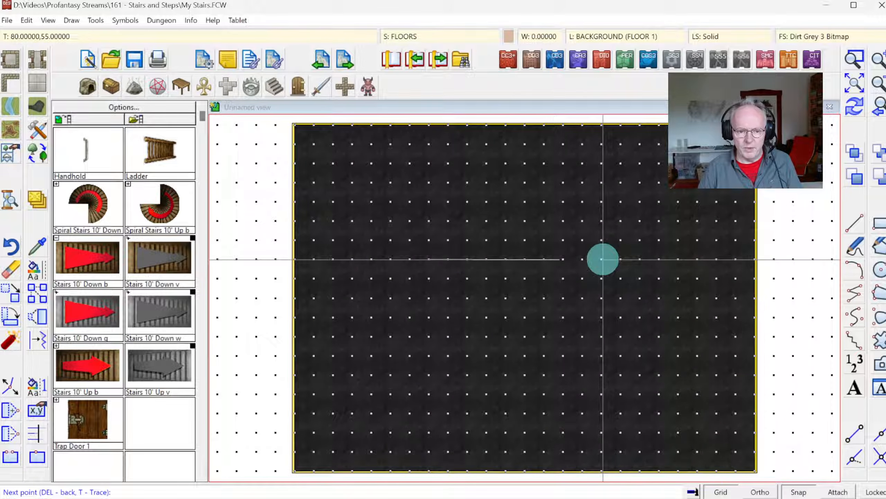
left_click(603, 259)
Turn off grid snapping and continue the floor polygon with an irregular edge eastward past the map's right border.
left_click(798, 492)
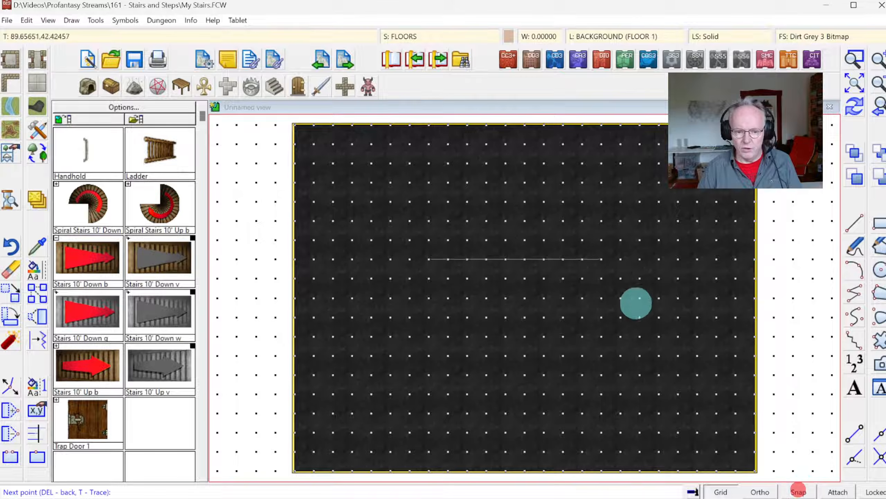
left_click(609, 258)
left_click(621, 258)
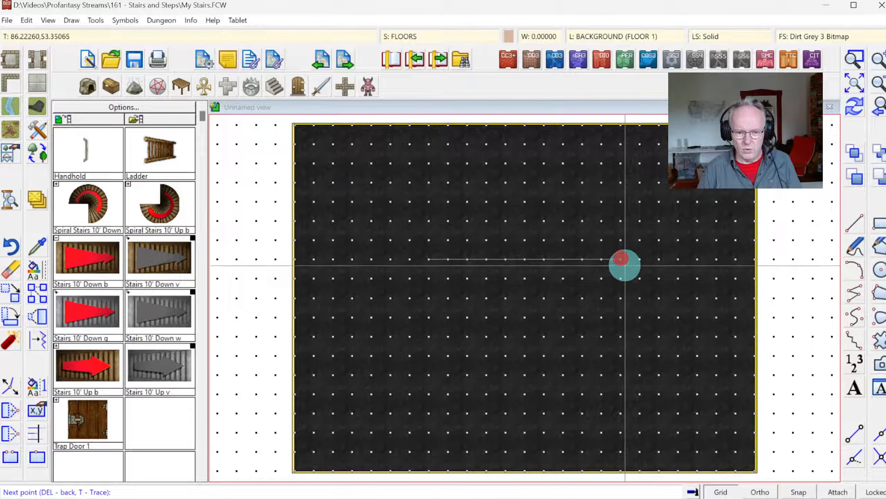
mouse_move(625, 265)
left_mouse_down()
mouse_move(684, 305)
mouse_move(692, 285)
mouse_move(722, 280)
mouse_move(730, 261)
mouse_move(745, 266)
left_mouse_up()
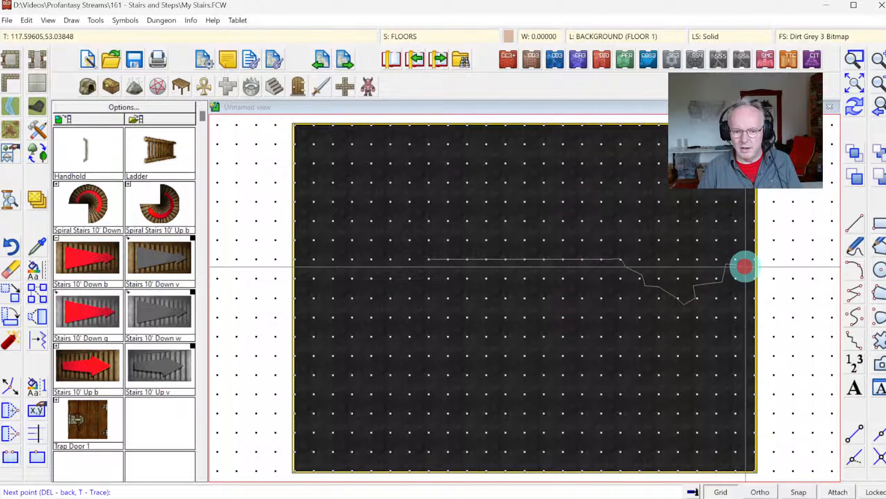
left_click(774, 285)
left_click_drag(764, 107, 765, 108)
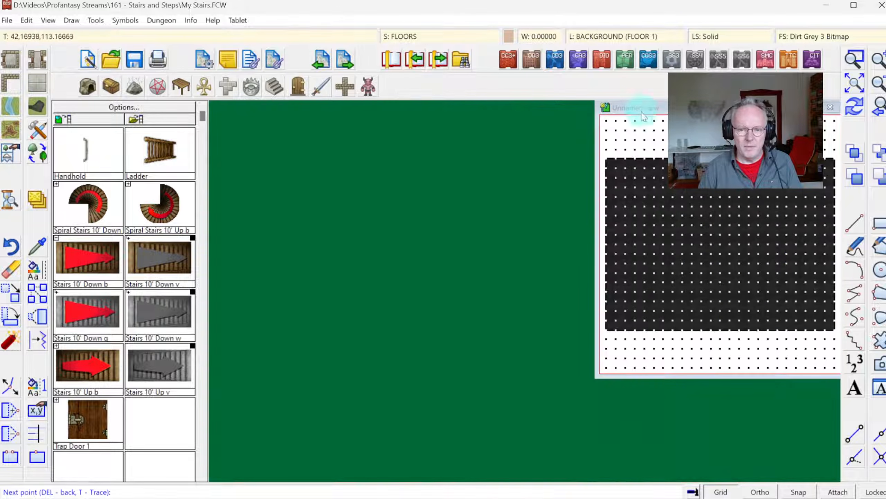
left_click(816, 107)
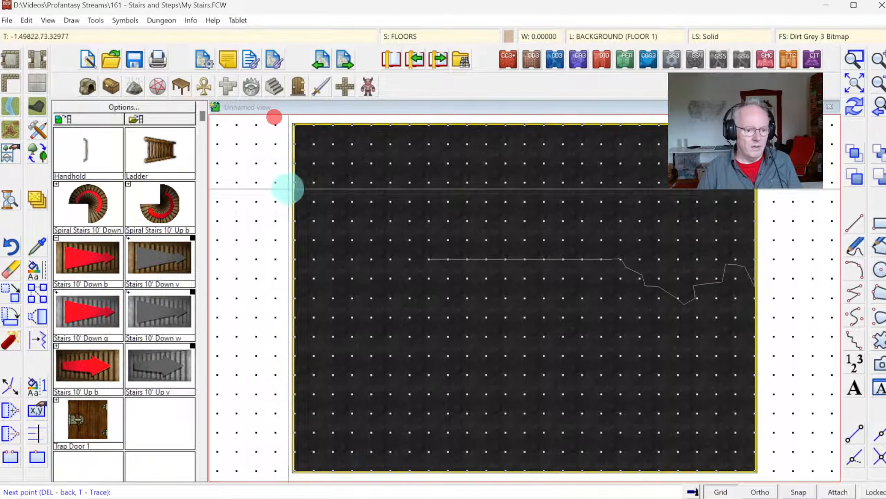
Carry the floor polygon around to the map's west border and finish it with an irregular edge back to its starting point.
left_click(257, 305)
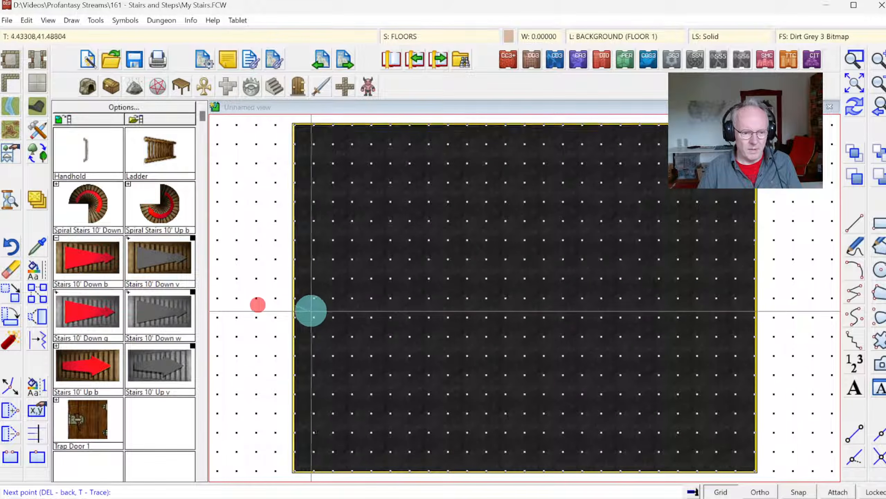
left_click(303, 308)
left_click(318, 310)
left_click(334, 298)
left_click(351, 293)
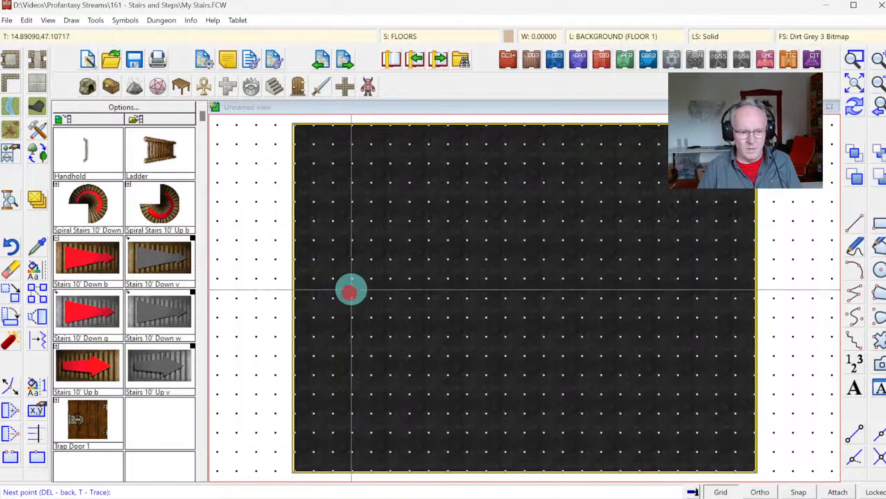
left_click(354, 278)
left_click(370, 266)
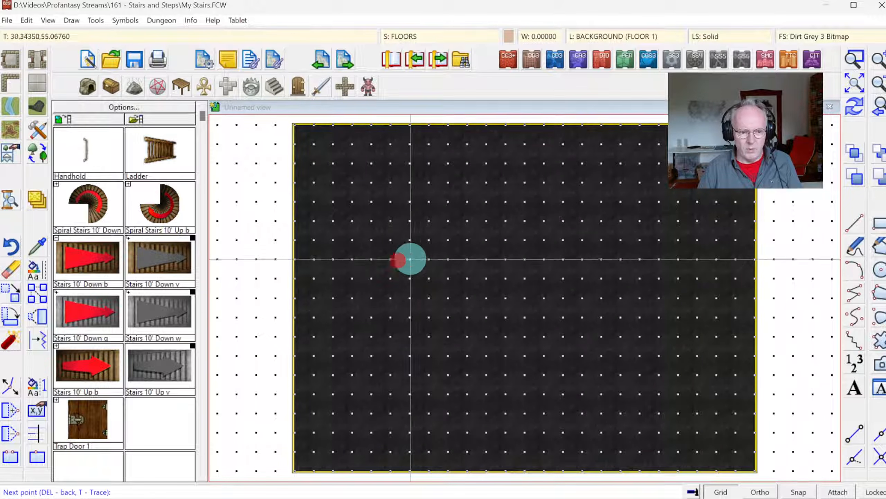
left_click(413, 259)
right_click(418, 259)
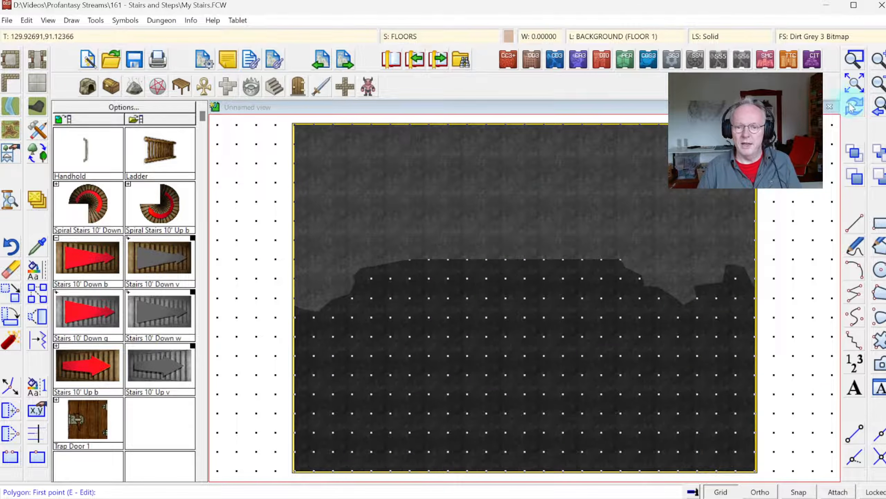
Activate sheet effects for the drawing.
left_click(863, 108)
left_click(414, 37)
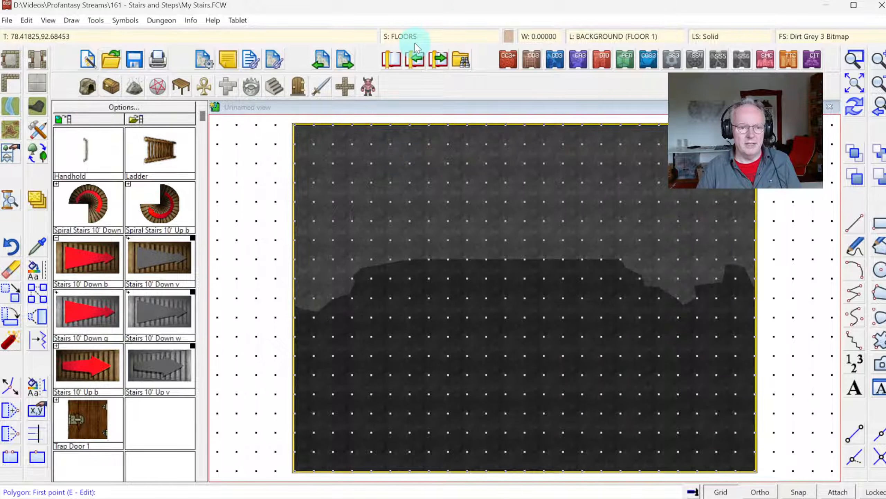
left_click(479, 123)
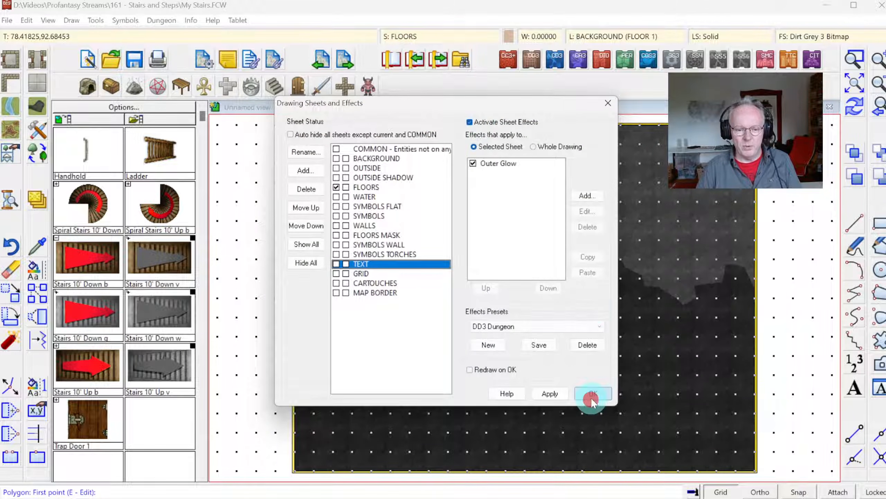
left_click(593, 393)
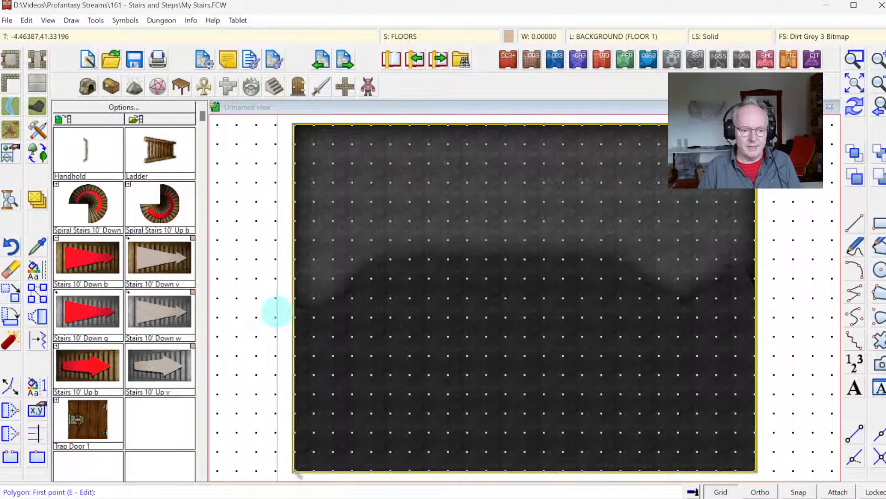
Add a new sheet named FLOORS RAISED directly after the FLOORS sheet.
left_click(406, 37)
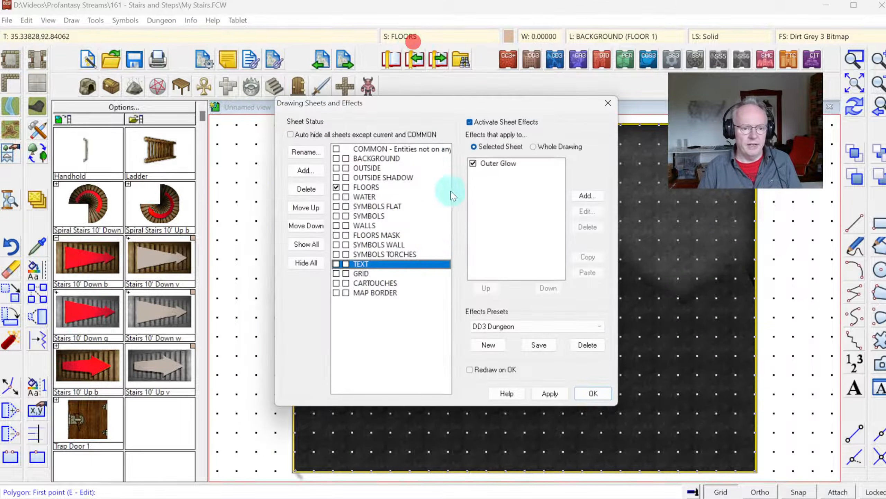
left_click(367, 186)
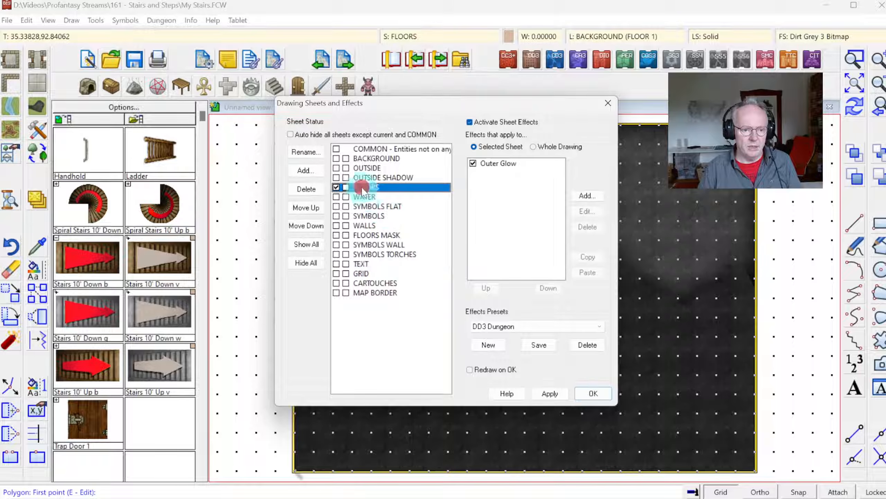
left_click(304, 171)
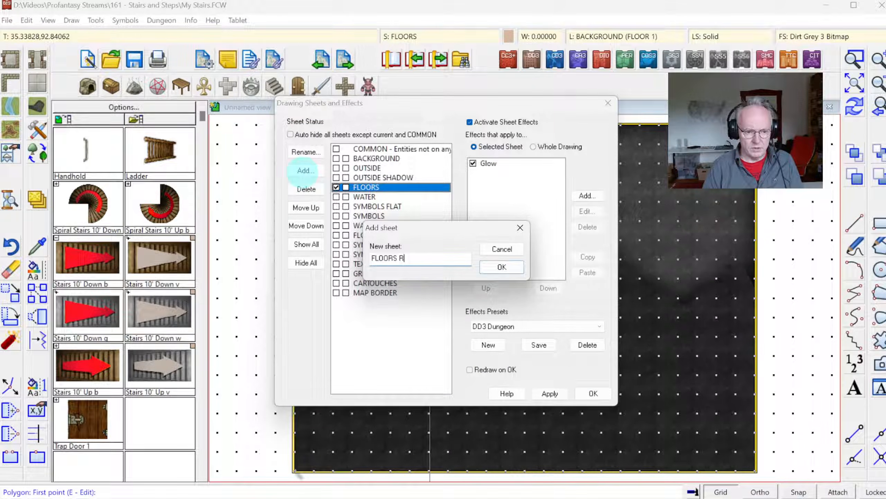
type("FLOORS RAISED")
key("Return")
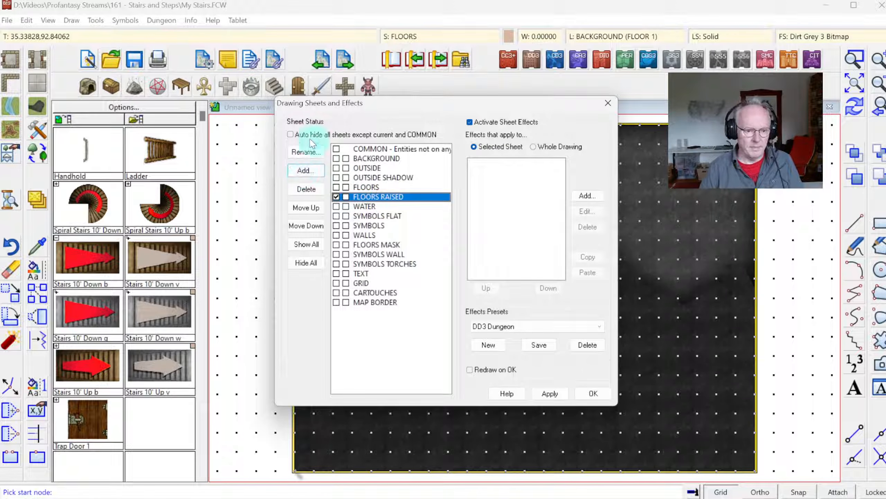
Copy the Glow, Wall Shadow, Directional and Bevel effects from the WALLS sheet to FLOORS RAISED and apply the sheet settings.
left_click(366, 235)
left_click_drag(487, 163, 489, 182)
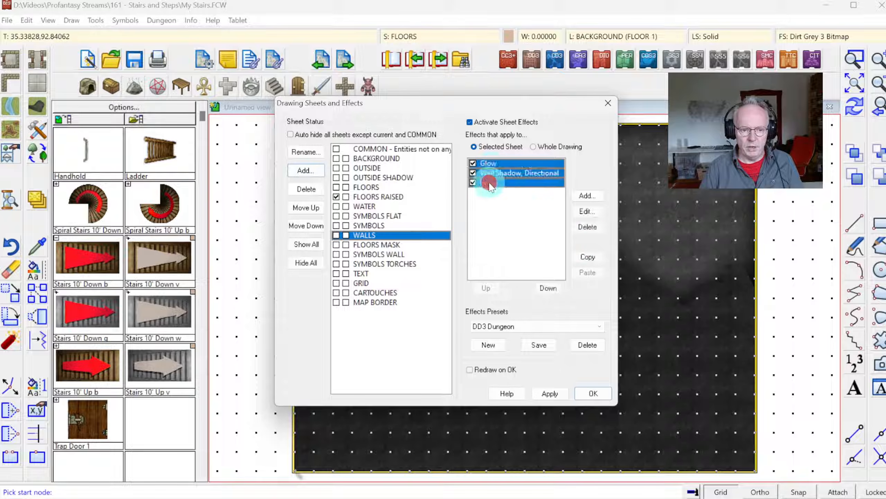
left_click(595, 260)
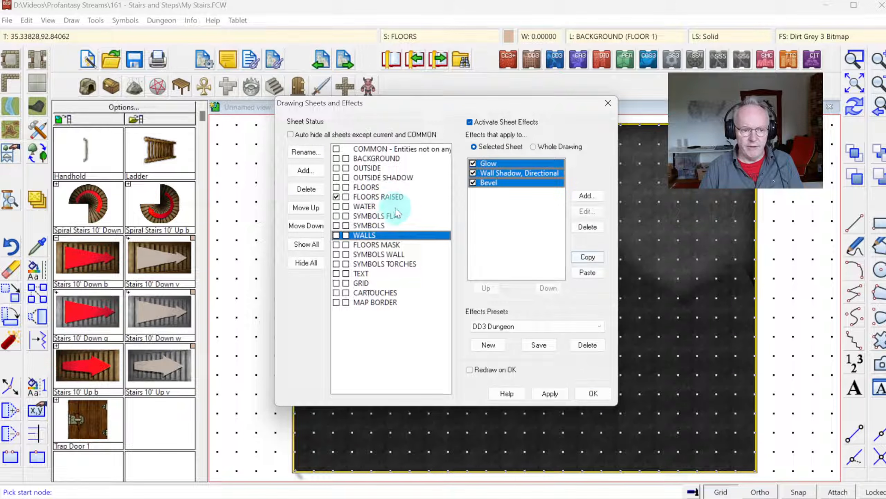
left_click(379, 196)
left_click(588, 274)
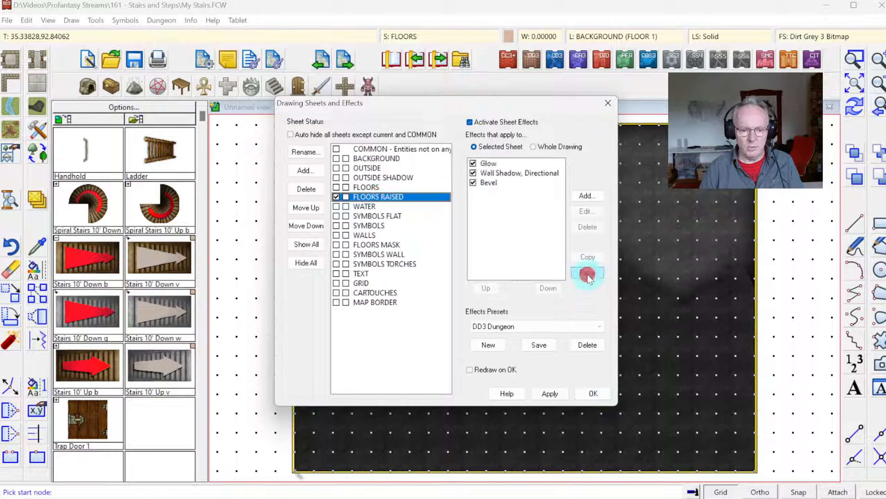
left_click(593, 393)
Move the lighter grey floor polygon to the FLOORS RAISED sheet.
left_click(38, 208)
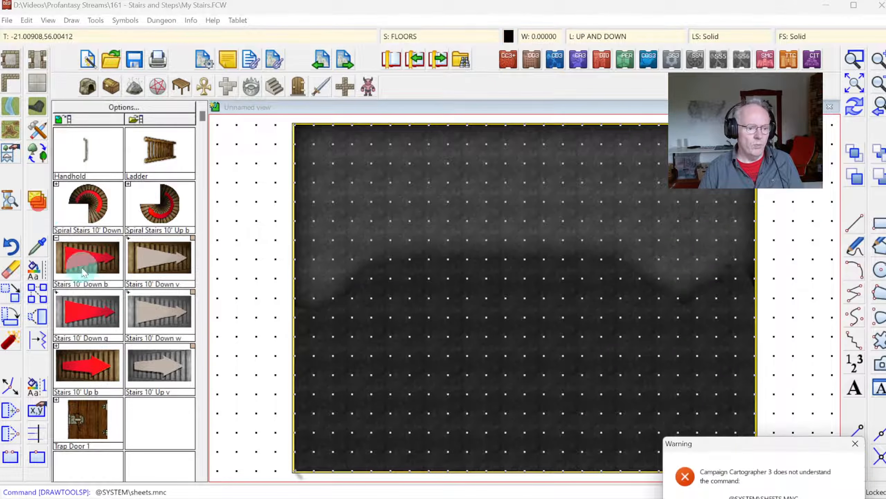
key("Return")
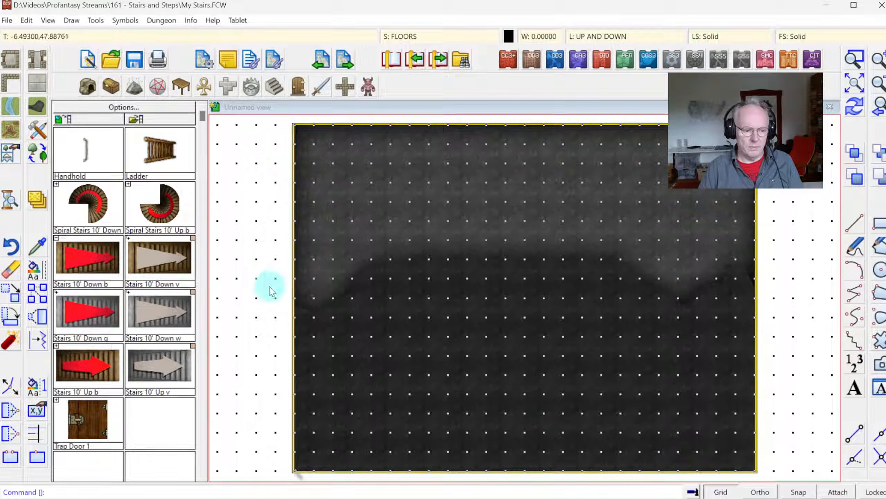
right_click(37, 199)
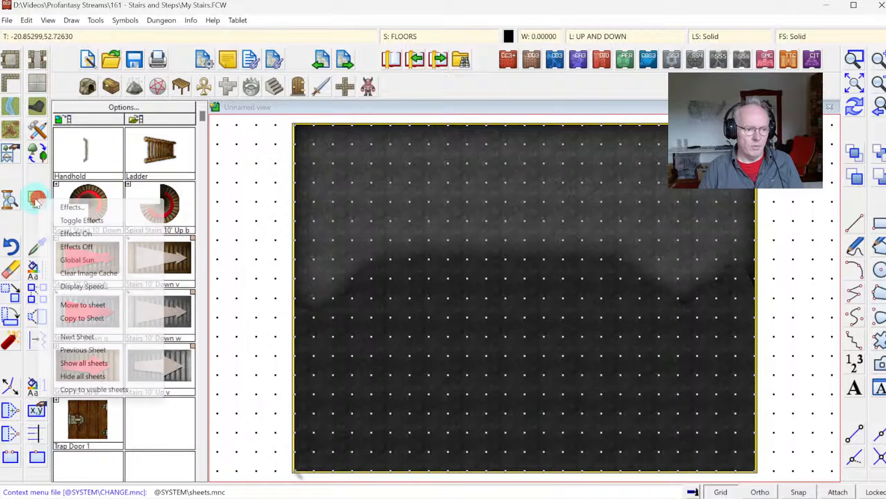
left_click(83, 305)
left_click(418, 316)
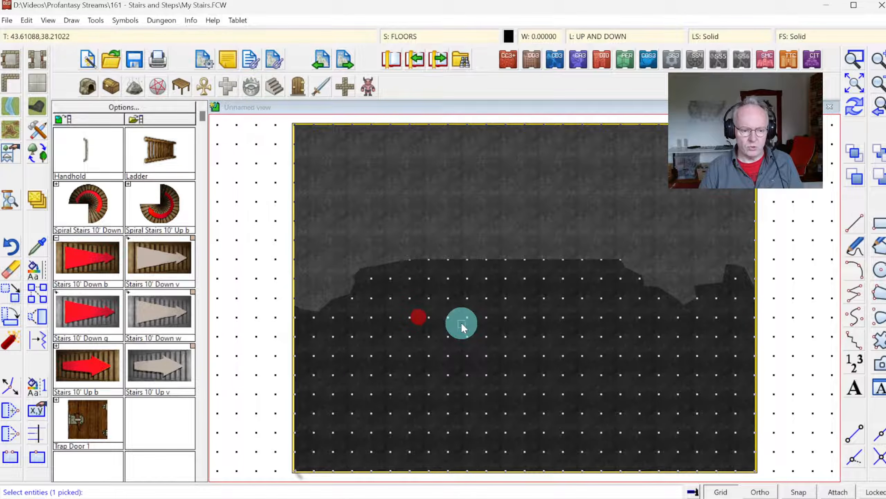
right_click(460, 321)
left_click(411, 205)
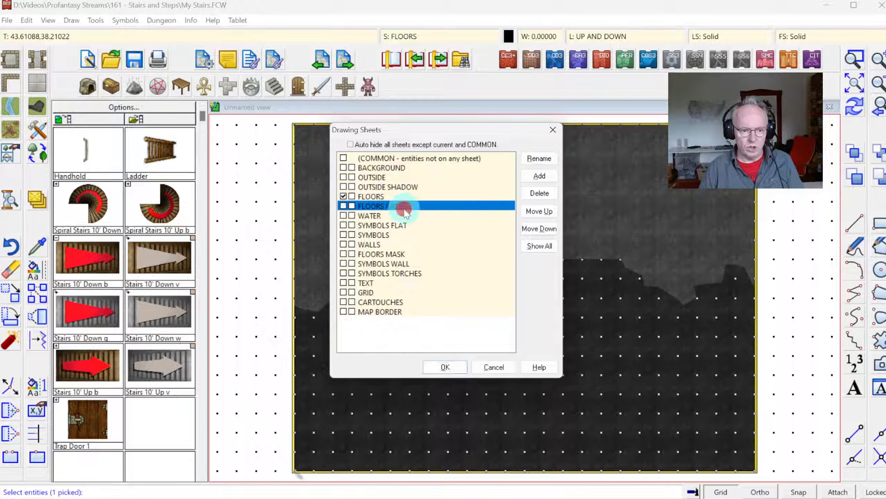
left_click(446, 366)
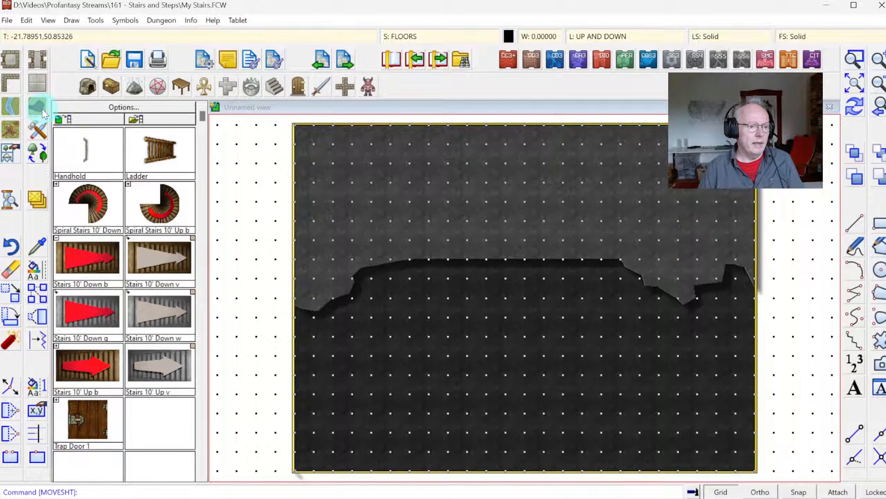
Browse the Dungeon DD3 Color stair and step drawing tools and start Stair, 10' Grey Straight.
left_click(36, 132)
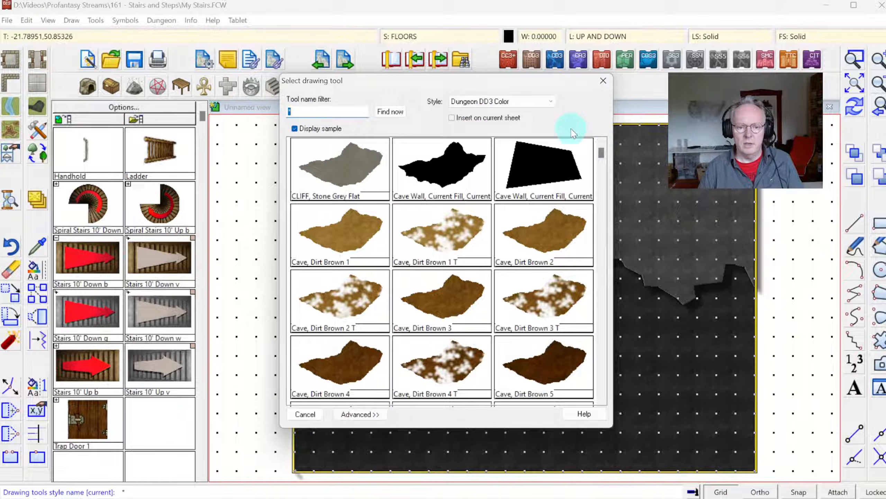
left_click_drag(601, 154, 614, 288)
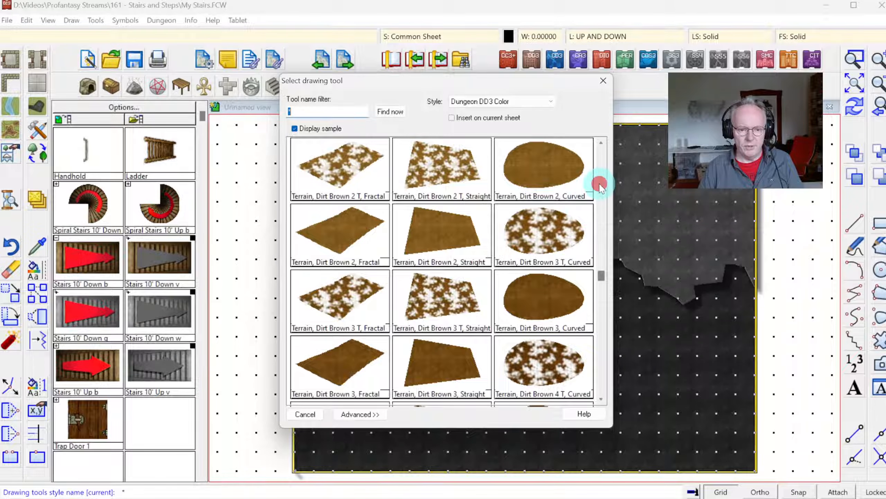
scroll(601, 186, "up", 3)
scroll(600, 178, "up", 3)
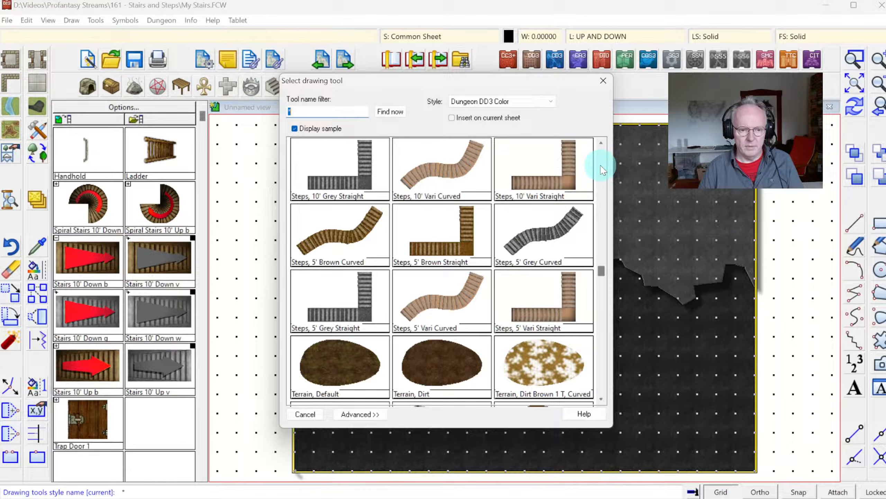
left_click(601, 143)
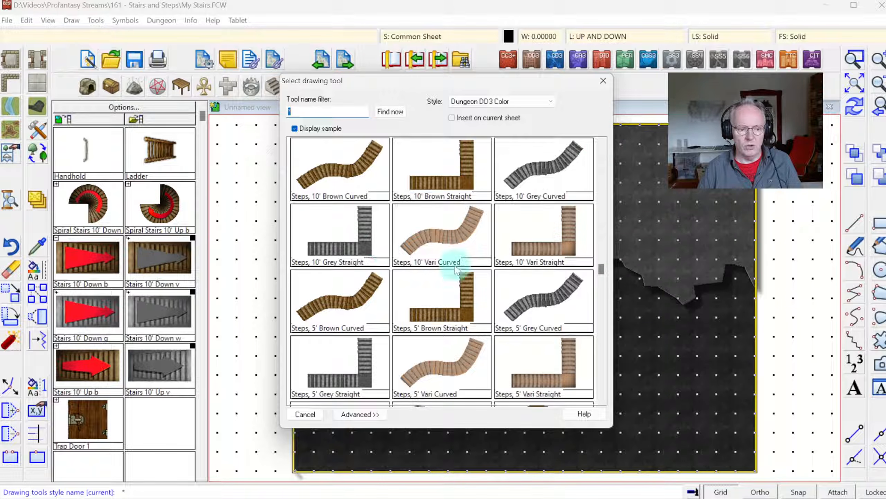
left_click(601, 142)
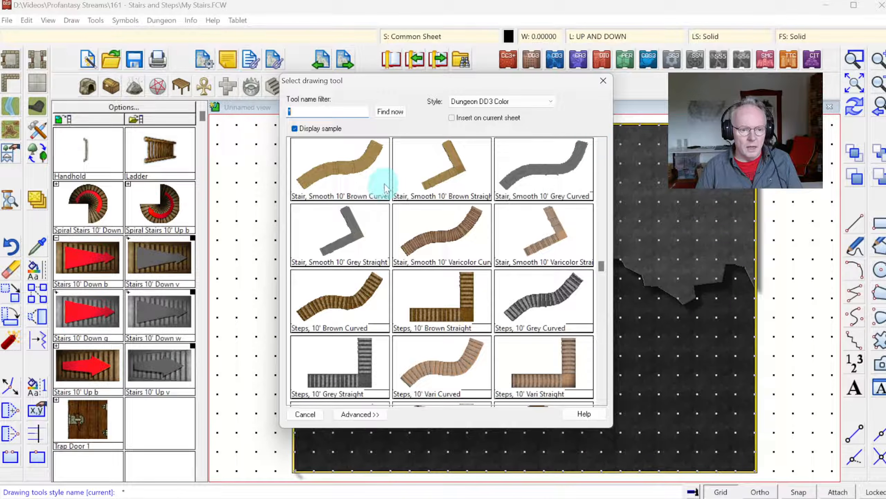
left_click(601, 143)
left_click(601, 143)
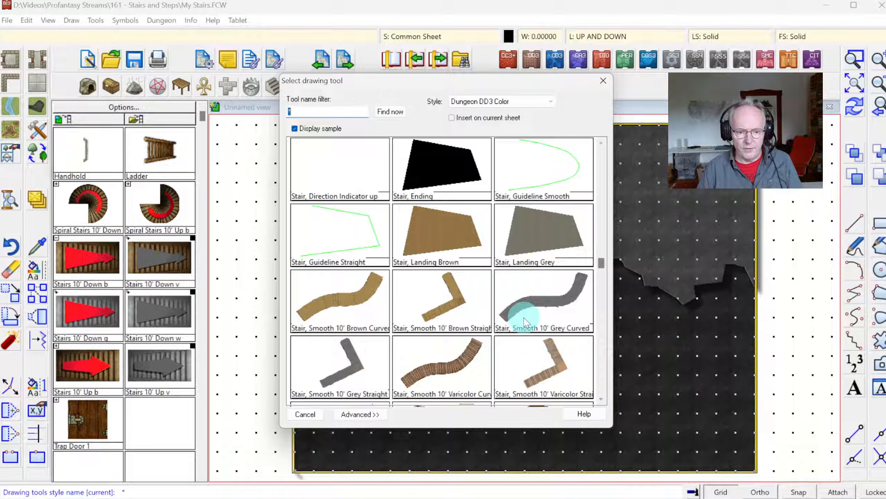
left_click(600, 401)
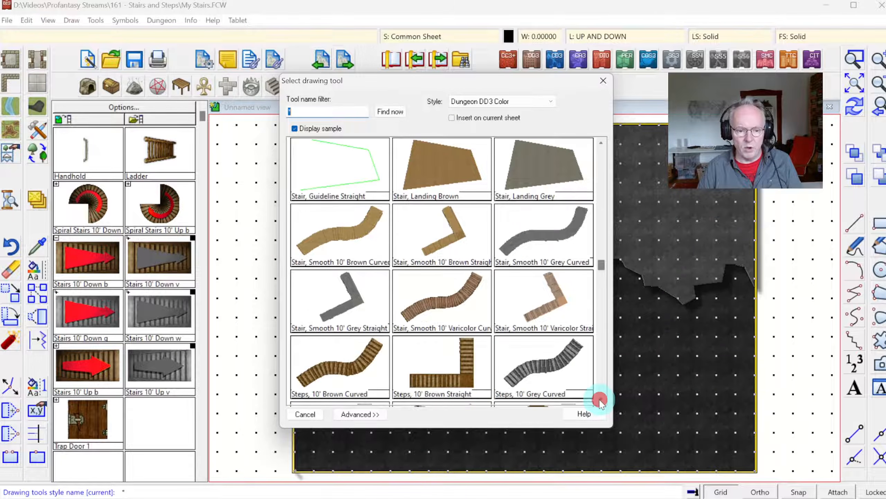
left_click(600, 401)
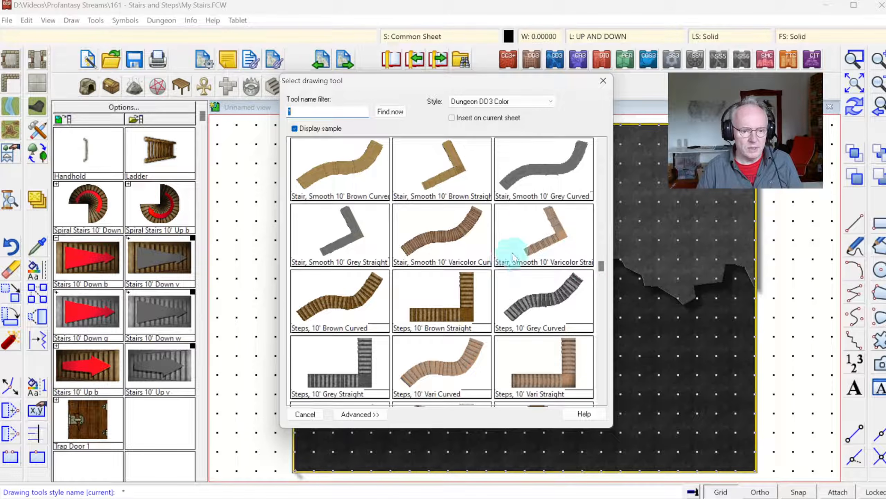
left_click(600, 159)
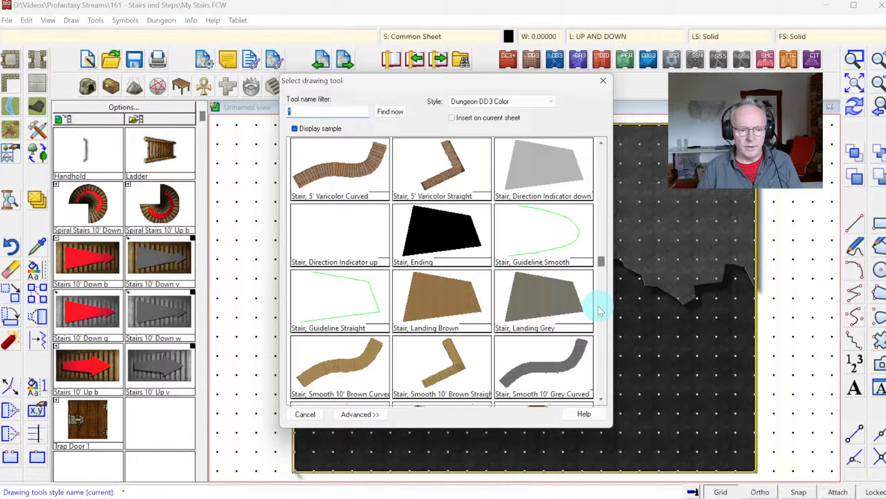
left_click(596, 154)
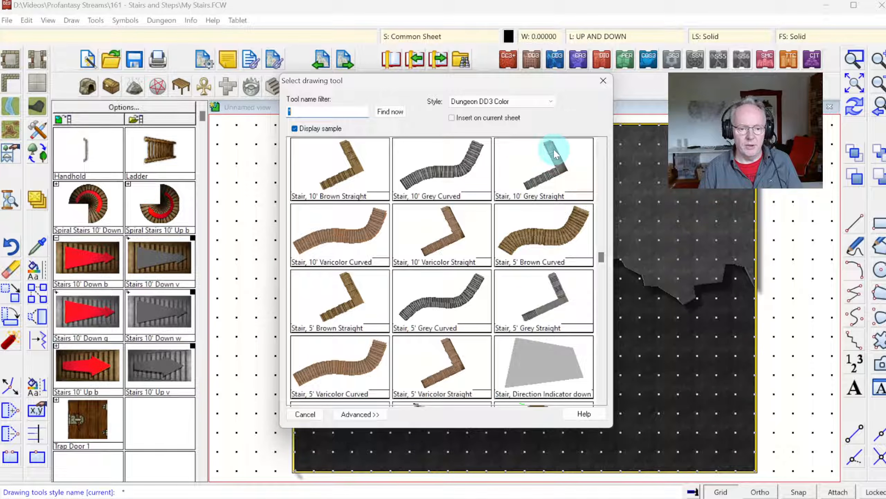
left_click(550, 171)
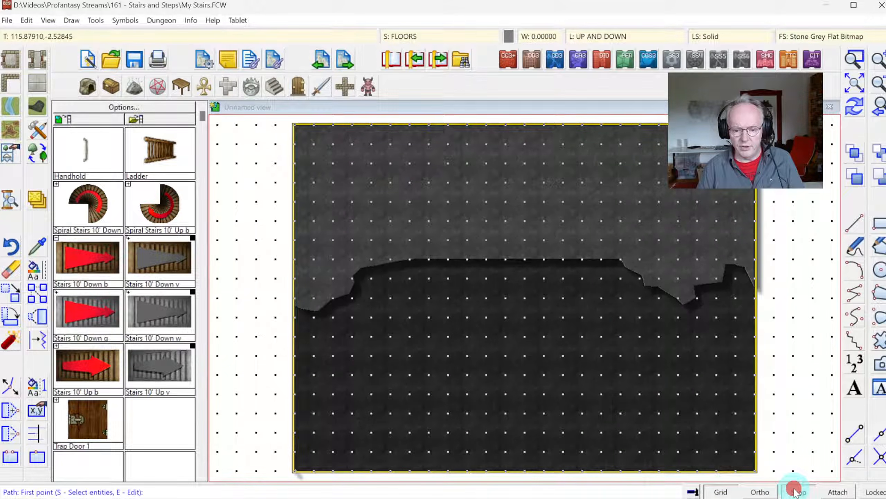
Enable cursor snap and set the grid system to 10' Grid, 2 Snap.
right_click(714, 492)
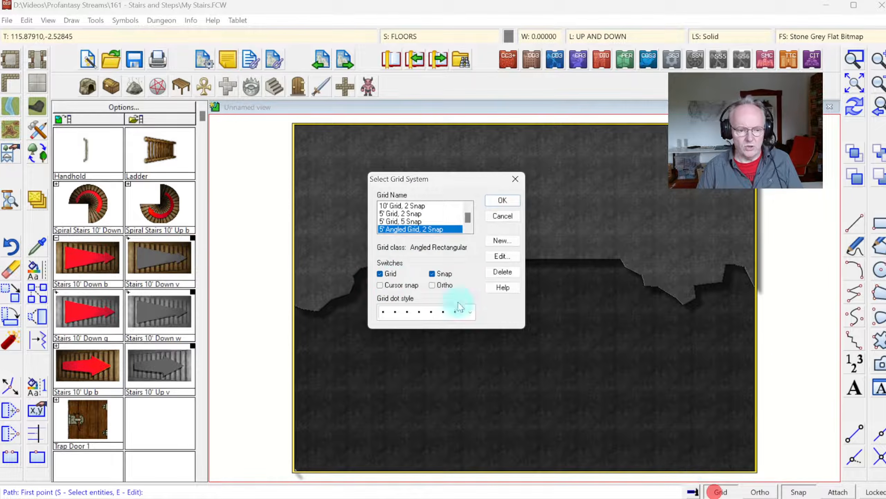
left_click(389, 289)
left_click(502, 200)
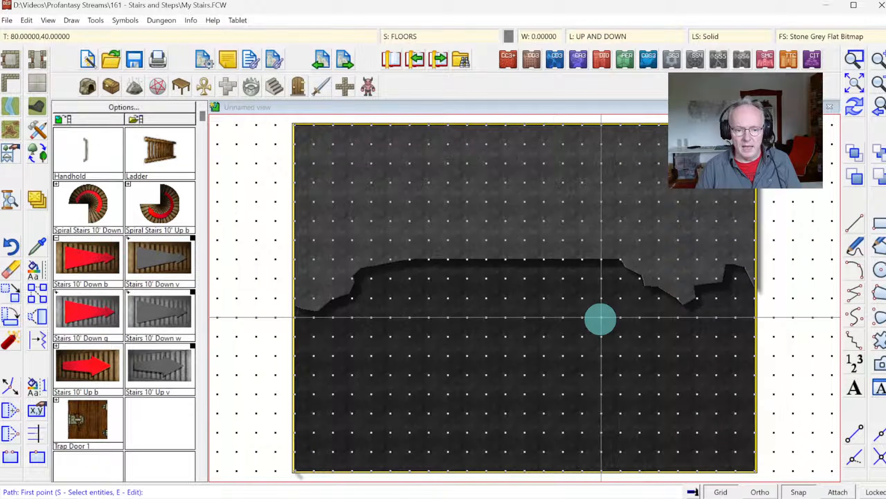
right_click(722, 492)
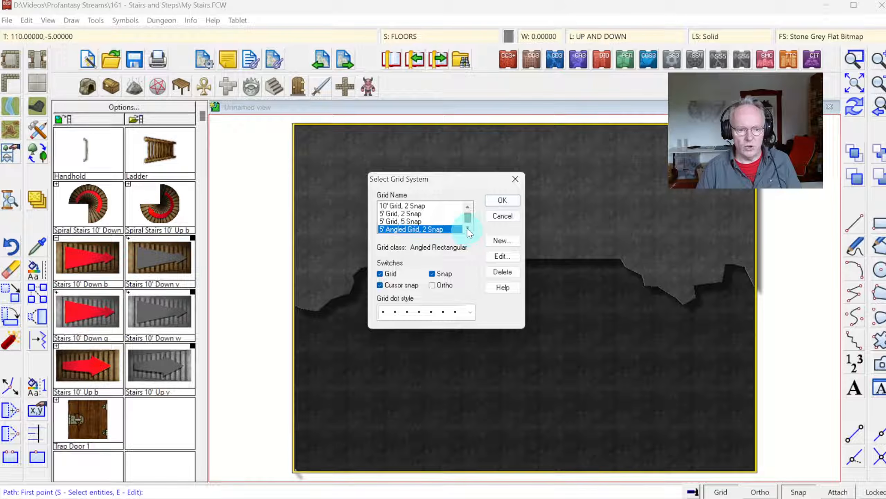
left_click(398, 206)
left_click(502, 200)
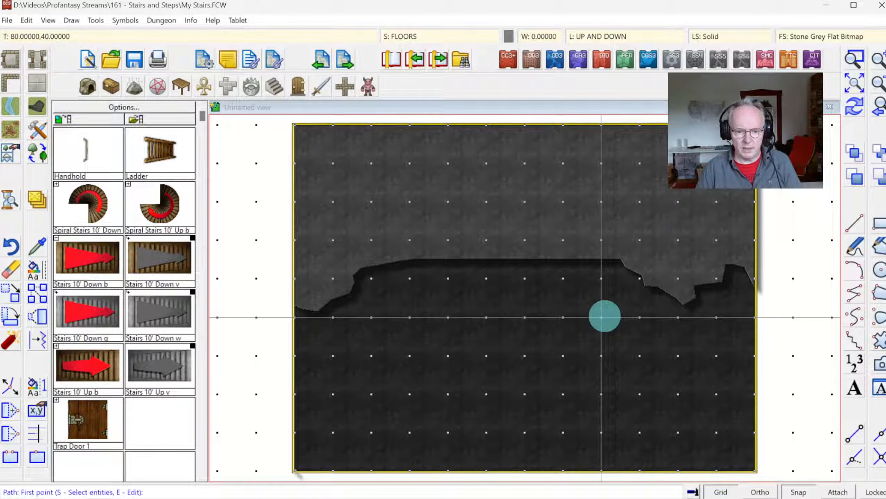
Draw a U-shaped grey stair path through points 80,40, 20,40, 20,50 and 90,50.
left_click(602, 317)
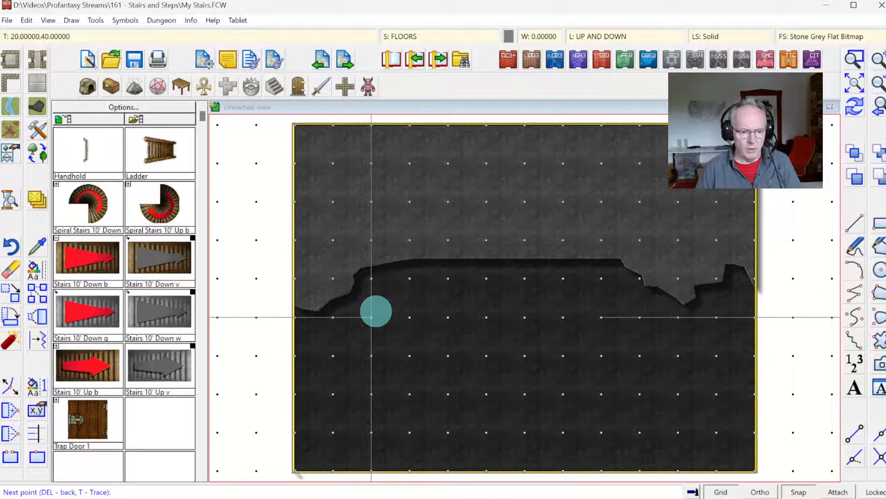
left_click(374, 313)
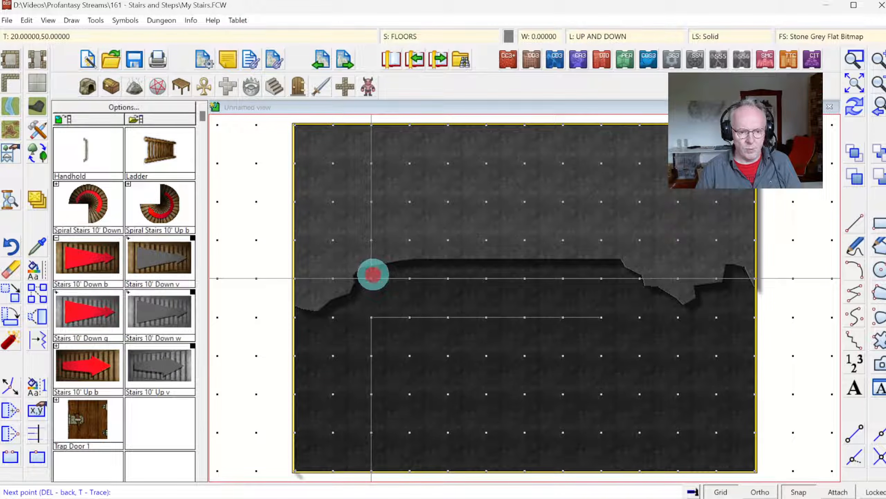
left_click(371, 277)
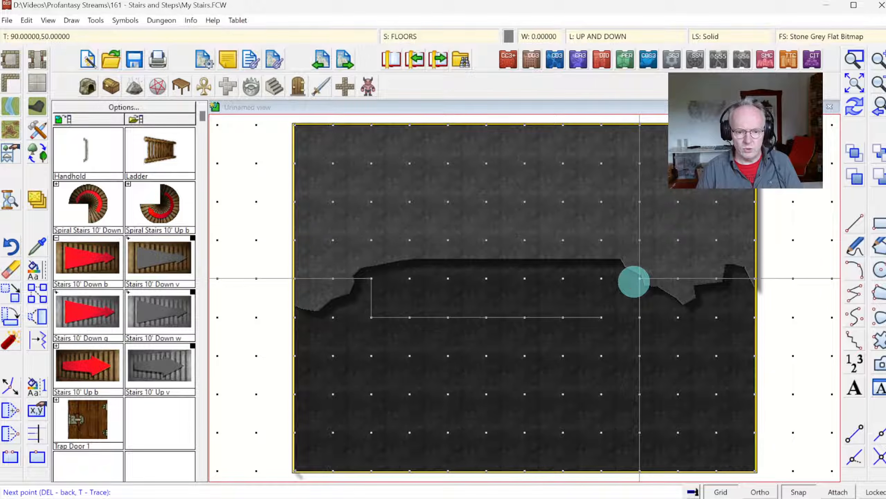
left_click(634, 281)
right_click(633, 282)
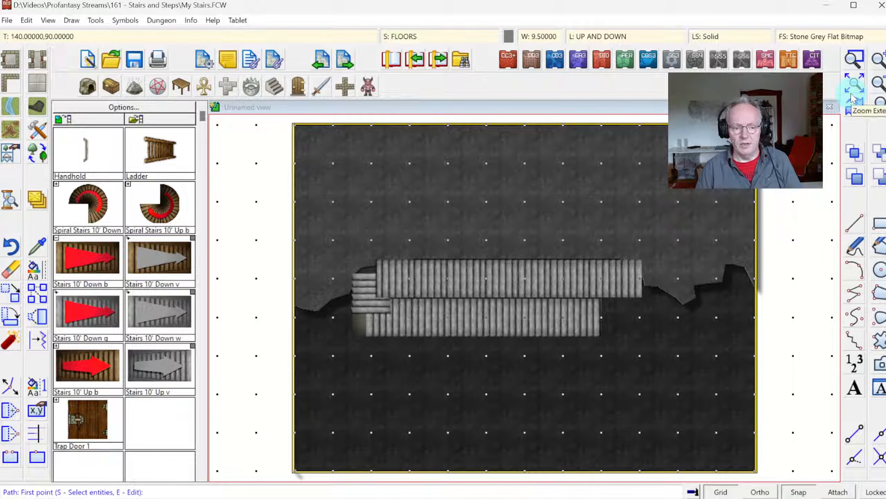
Erase the crosswise steps on the short segment where the stair path turns between its two long flights.
left_click(854, 59)
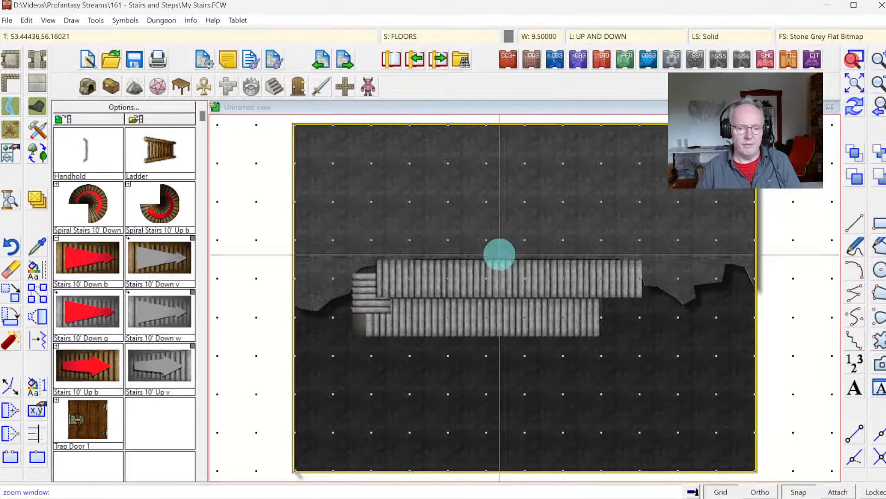
left_click(335, 247)
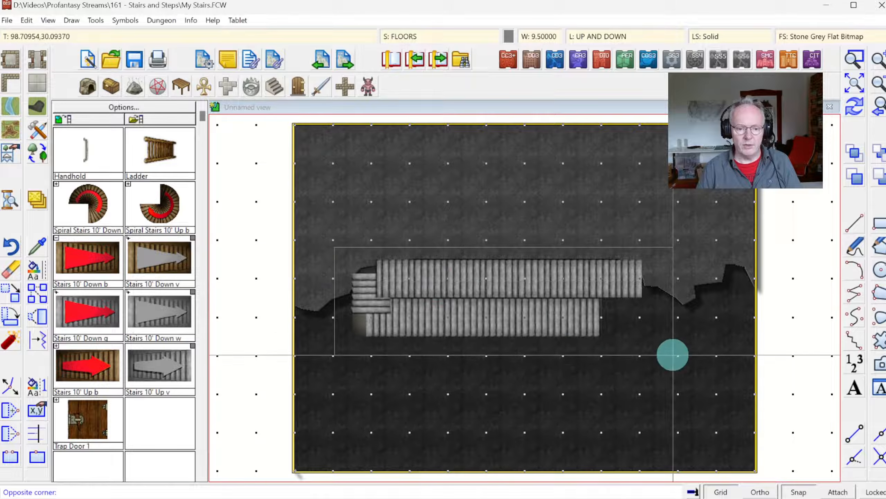
left_click(671, 356)
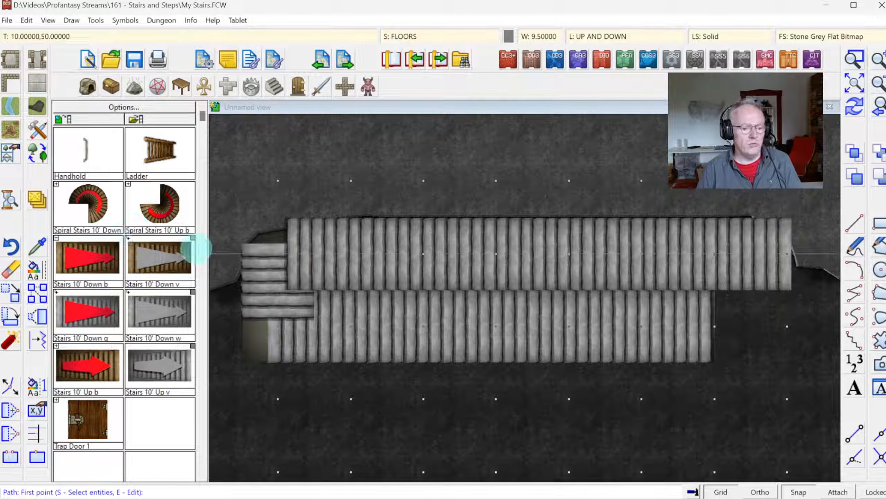
left_click(12, 275)
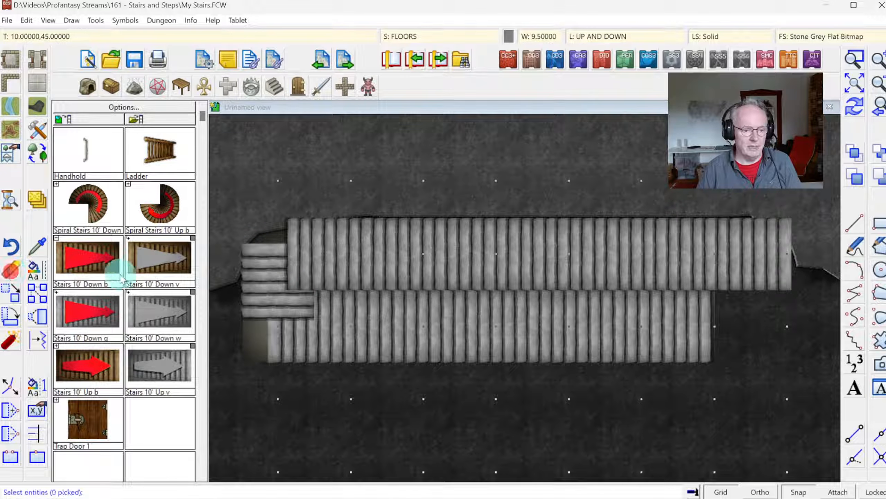
left_click(257, 254)
left_click(259, 284)
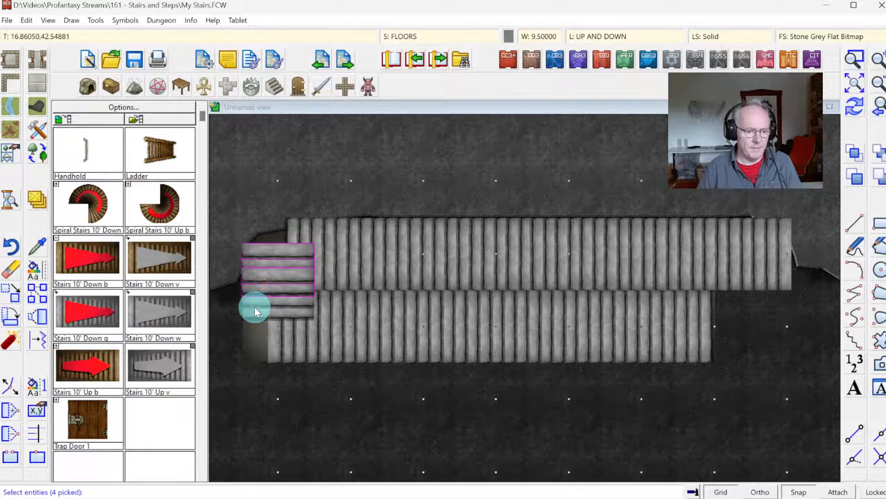
right_click(293, 311)
left_click(295, 317)
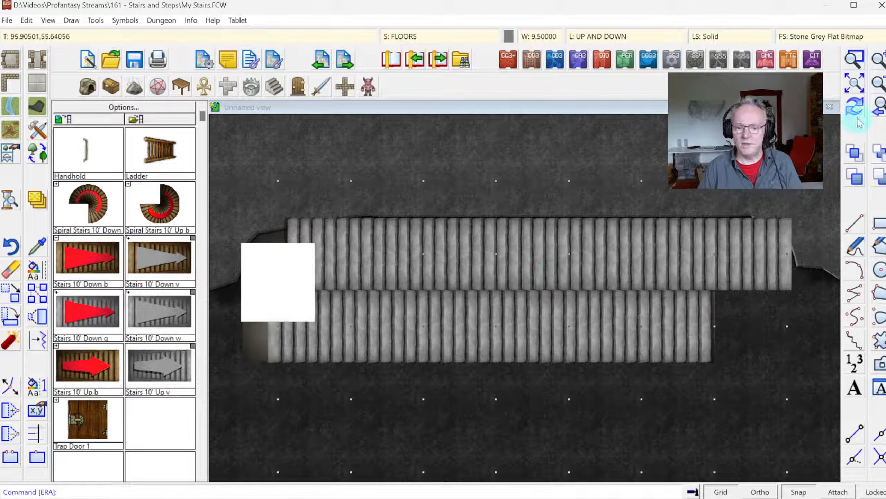
left_click(855, 106)
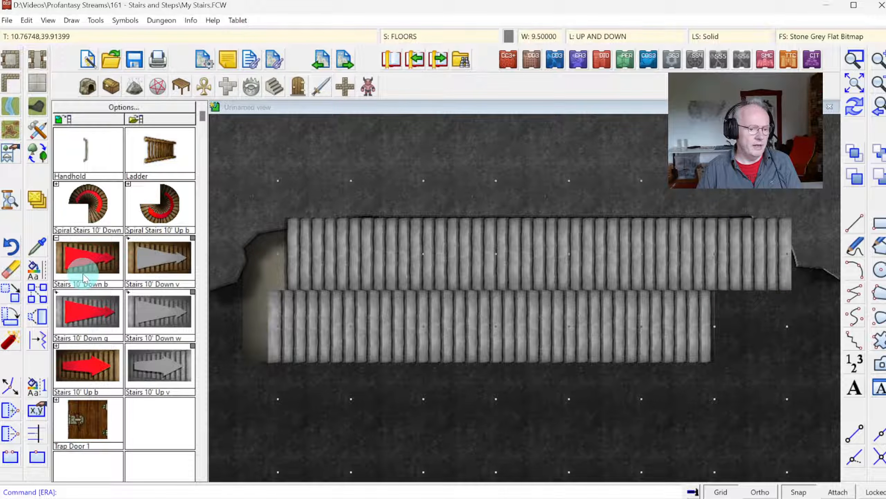
Erase the two steps of the lower flight nearest the turn, leaving the underlying stair path unselected.
left_click(10, 271)
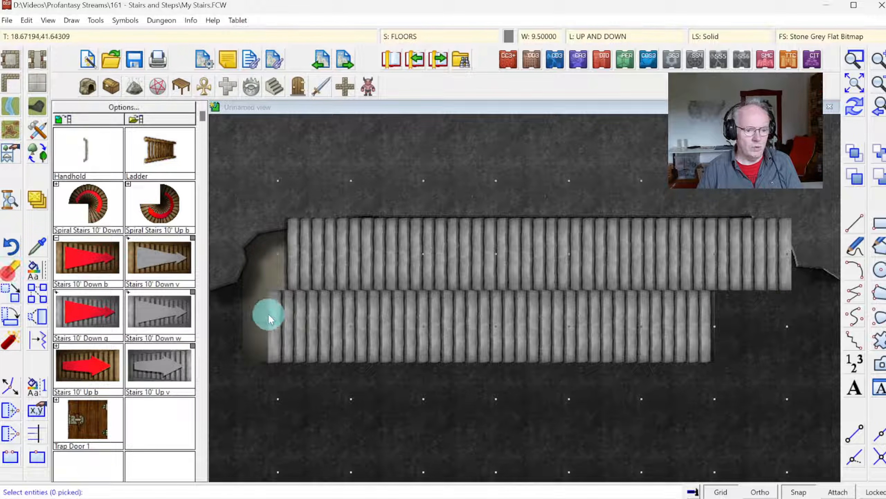
left_click(267, 328)
left_click(279, 327)
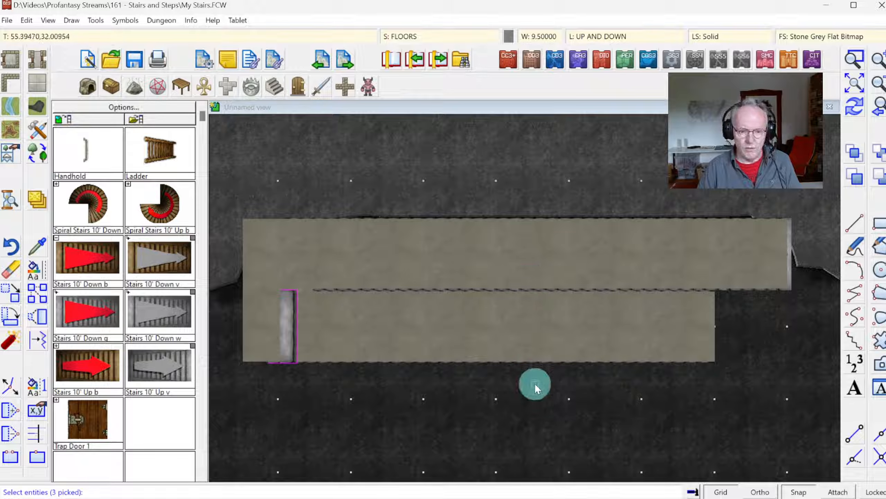
left_click(534, 384)
left_click(573, 273)
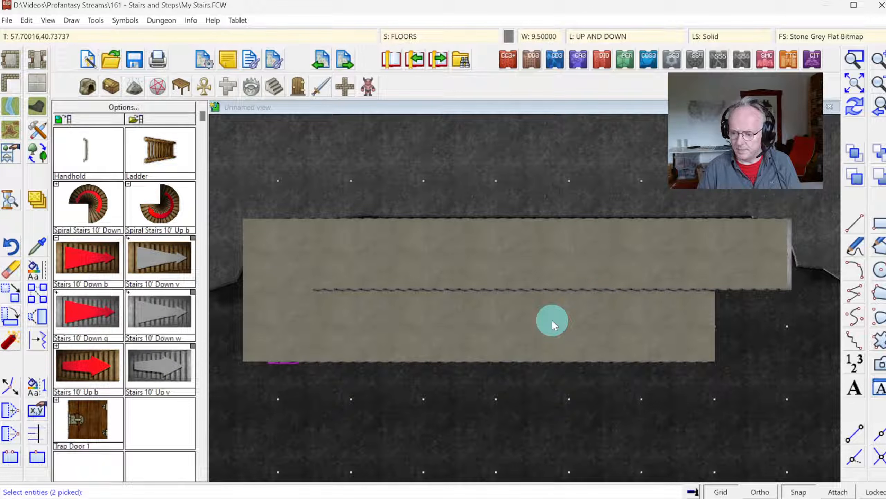
right_click(551, 319)
left_click(548, 324)
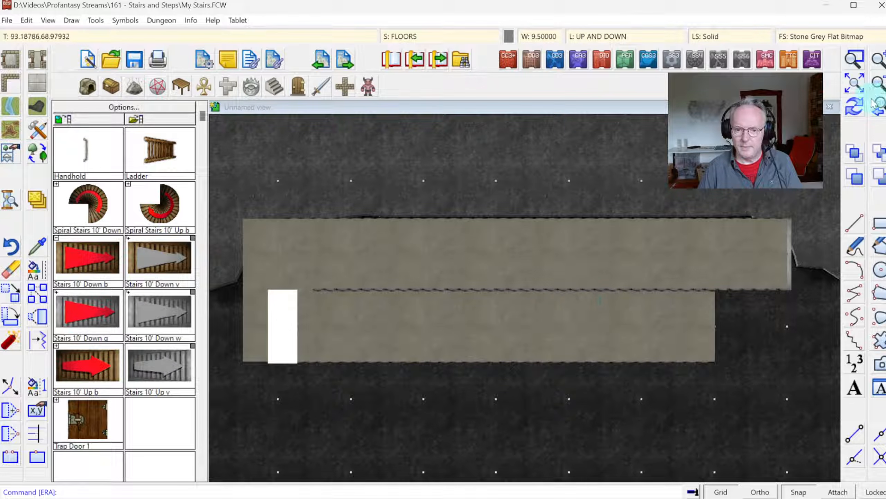
left_click(854, 107)
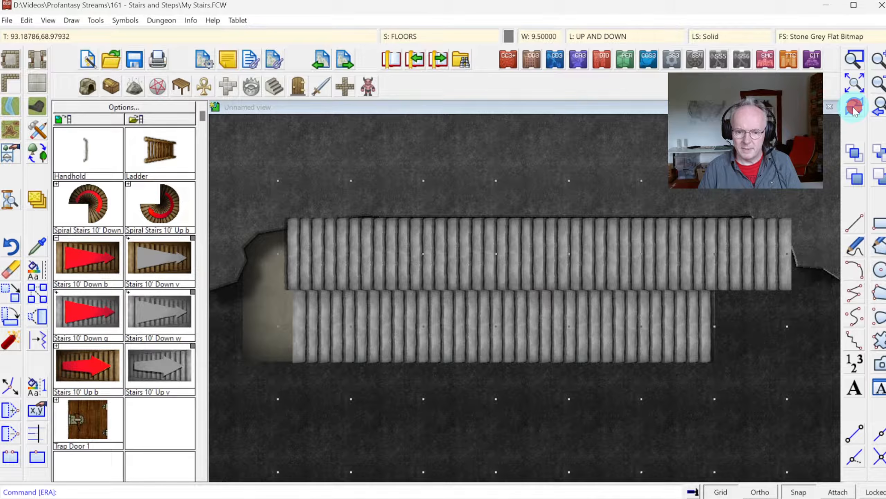
Inspect up close the turn between the two flights and the edge of the lower flight's first step.
left_click(854, 59)
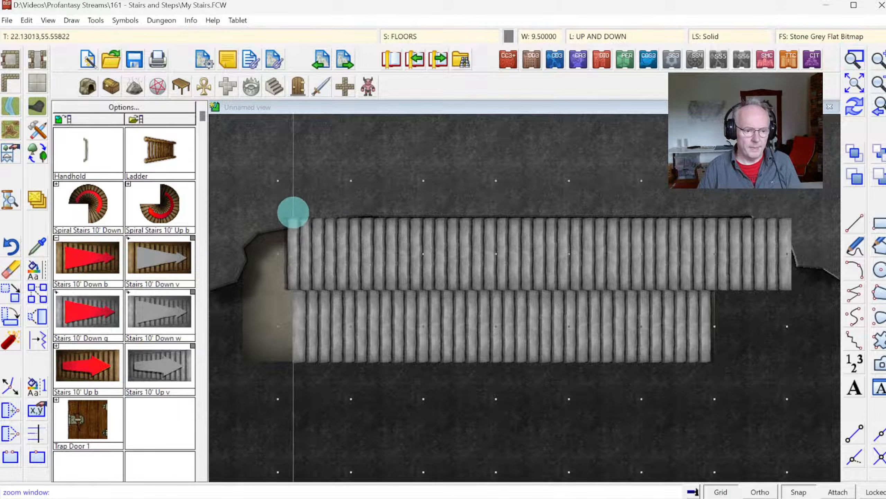
left_click(224, 221)
left_click(388, 378)
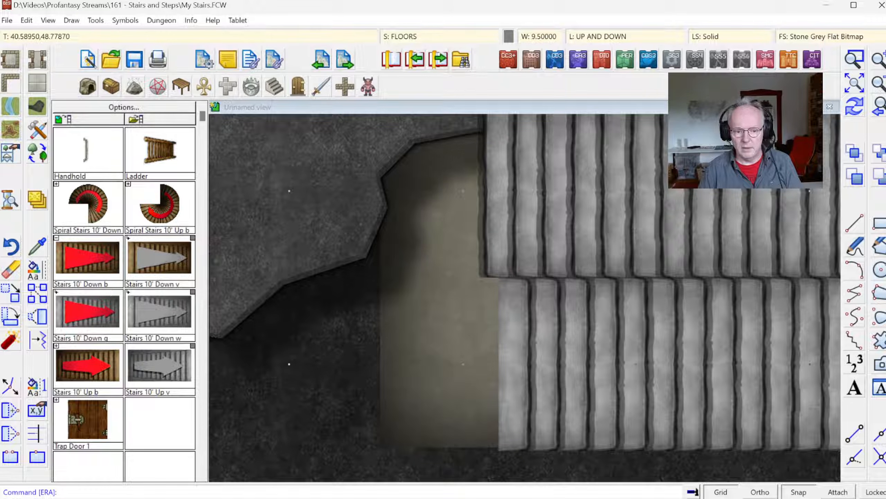
left_click(880, 86)
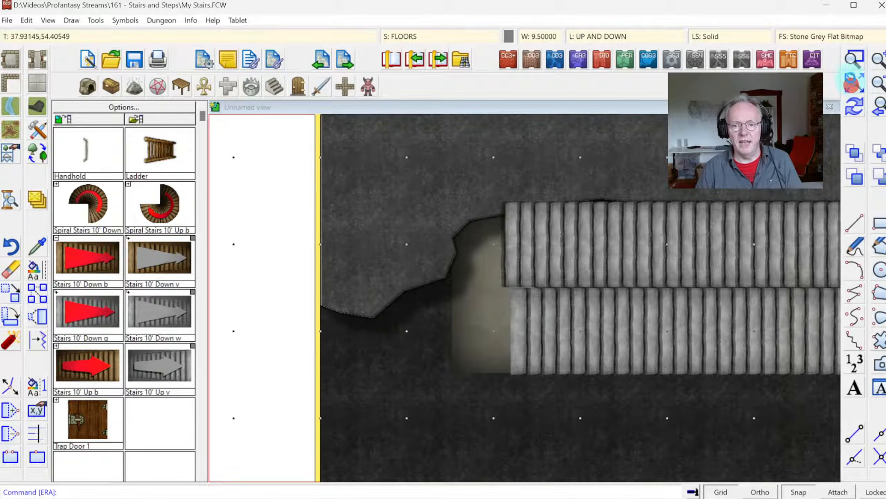
left_click(854, 84)
left_click(854, 58)
left_click(330, 236)
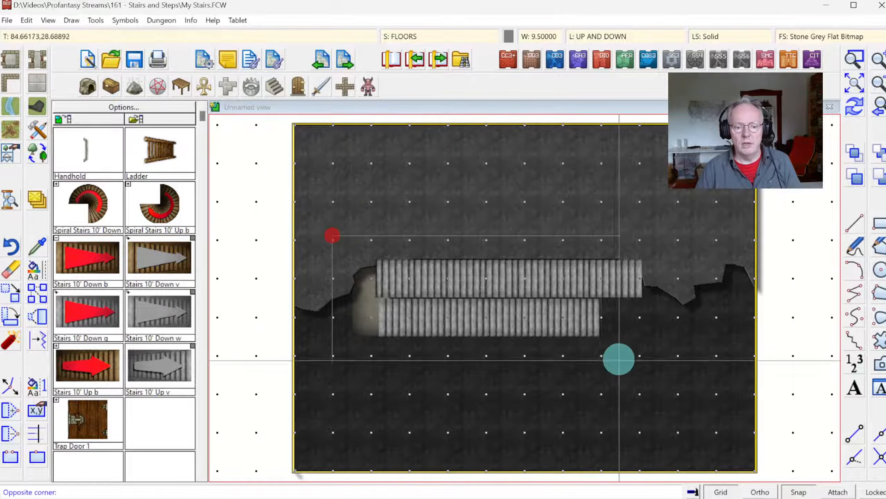
left_click(656, 361)
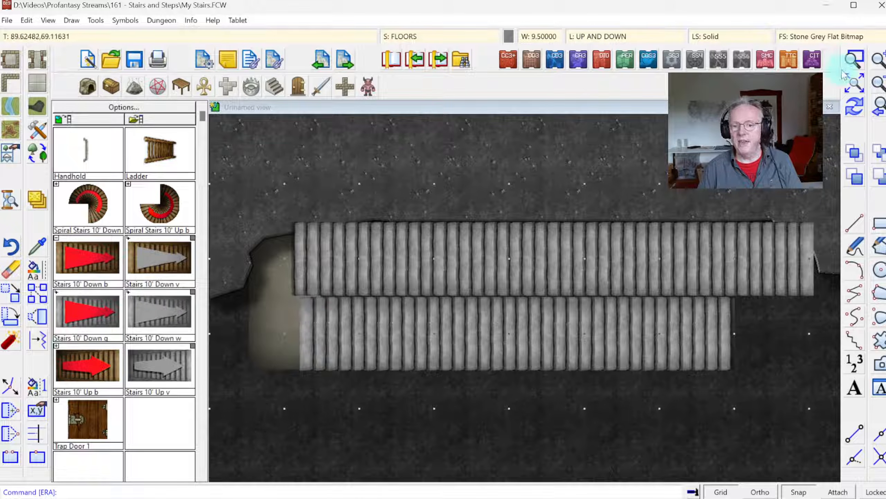
left_click(853, 59)
left_click(292, 322)
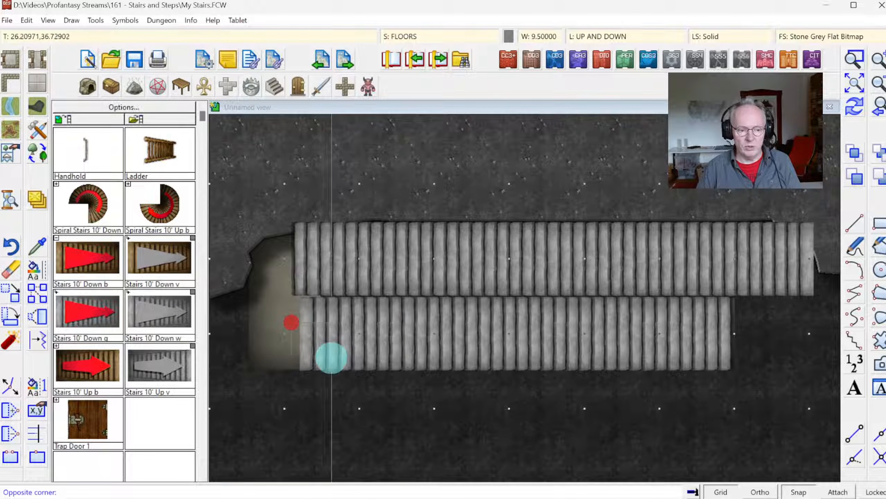
left_click(331, 358)
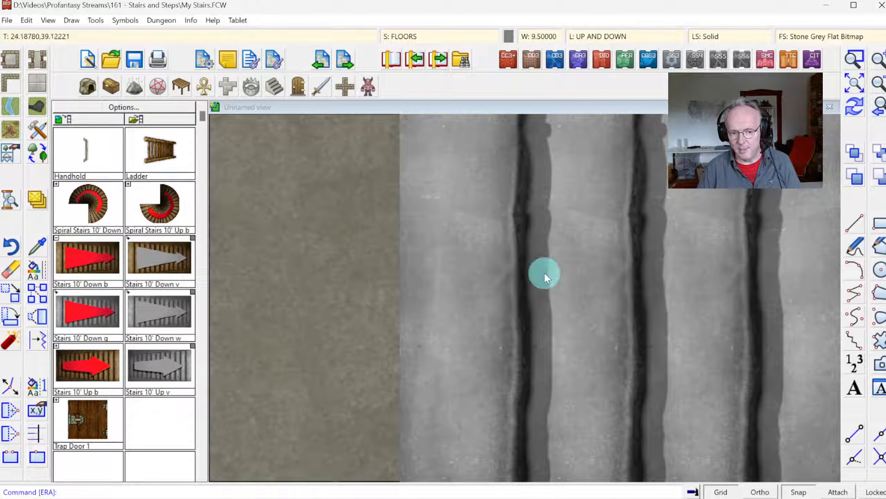
left_click(877, 112)
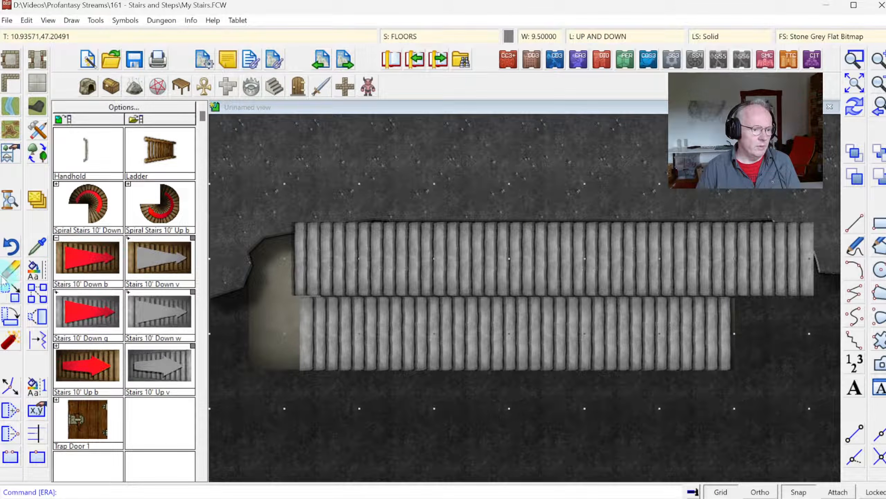
Erase the single step of the upper flight nearest the turn.
left_click(294, 278)
right_click(292, 280)
left_click(260, 282)
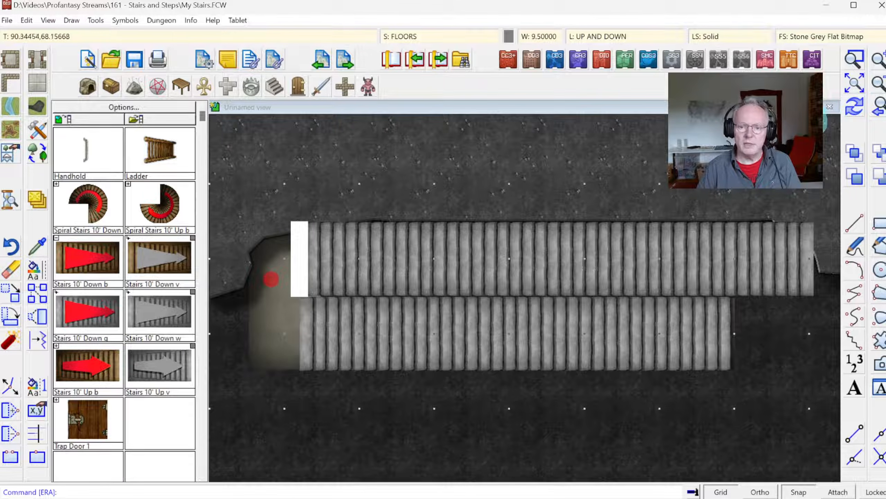
left_click(855, 104)
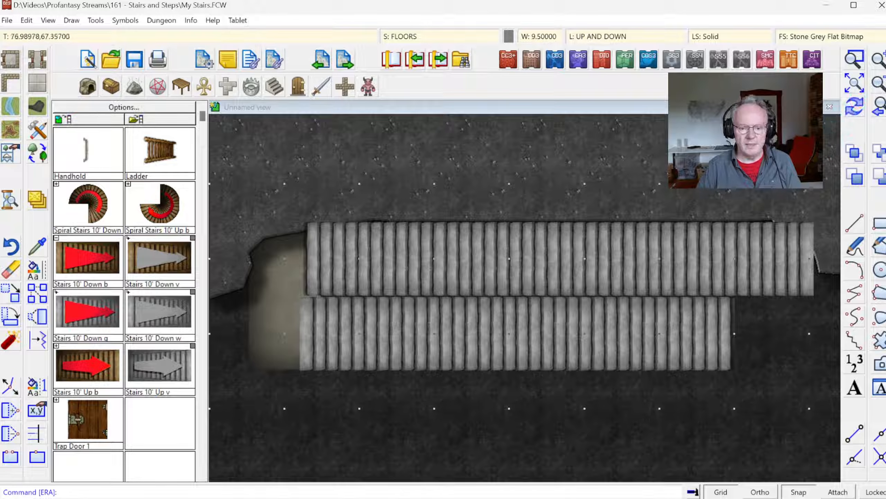
Erase the end steps of the upper flight that extend past the lower flight, opposite the turn.
left_click(10, 275)
left_click(824, 293)
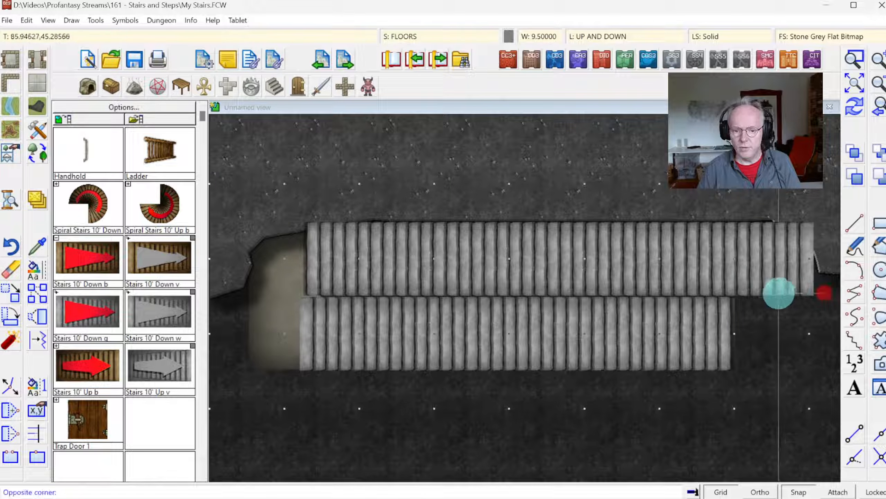
left_click(774, 313)
right_click(774, 315)
left_click(775, 317)
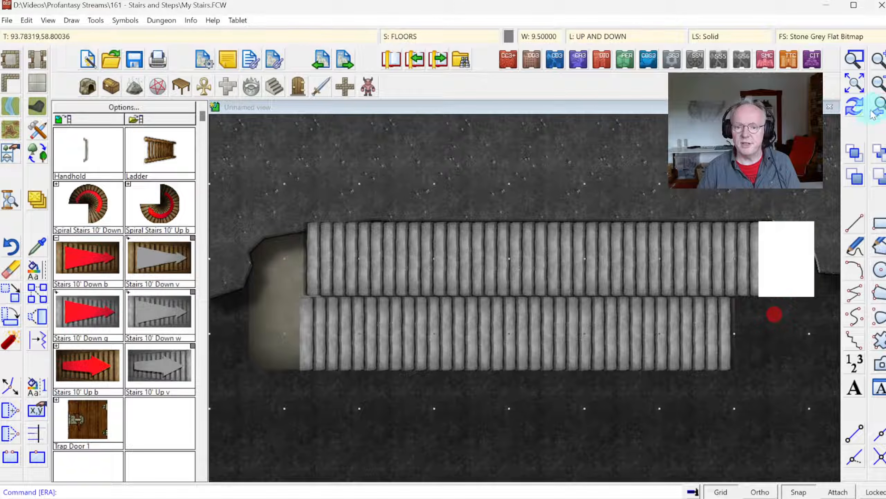
left_click(854, 106)
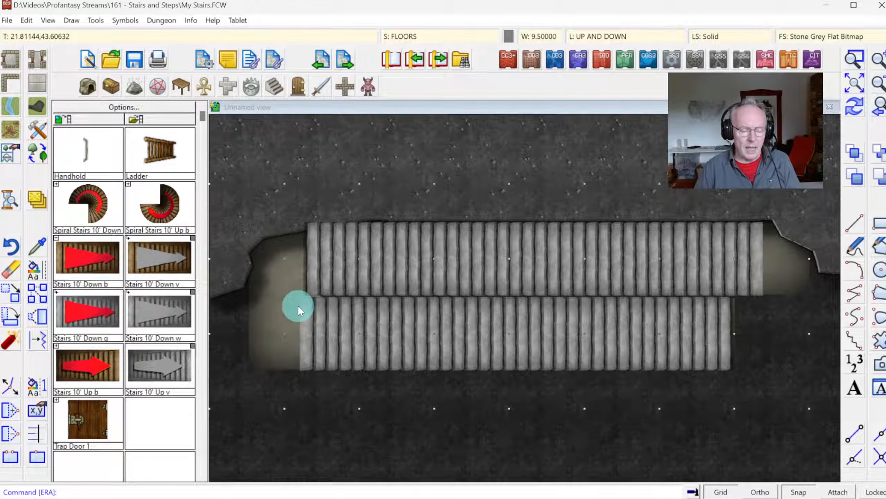
Move the SYMBOLS STAIRS sheet up the sheet order so it sits between FLOORS and FLOORS RAISED.
left_click(396, 34)
left_click(371, 314)
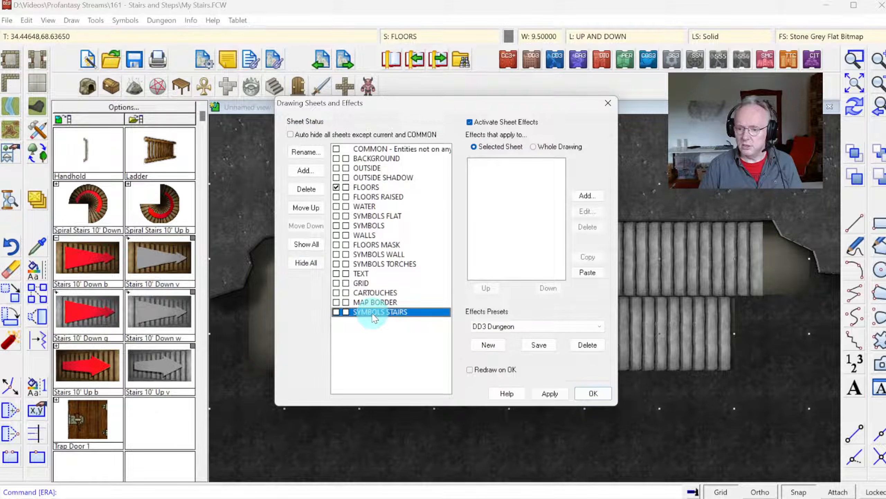
left_click(306, 209)
left_click(306, 208)
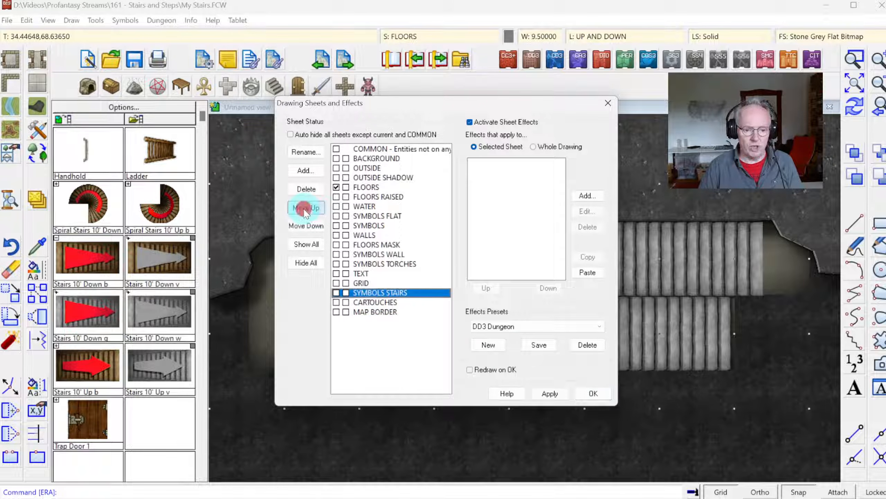
left_click(306, 208)
left_click(305, 209)
left_click(305, 209)
left_click(305, 209)
left_click(306, 208)
left_click(305, 209)
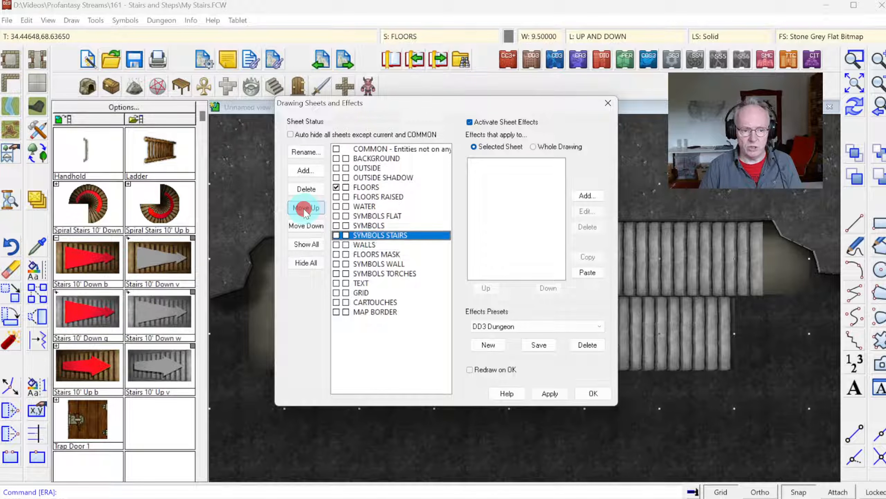
left_click(305, 208)
left_click(305, 208)
left_click(306, 209)
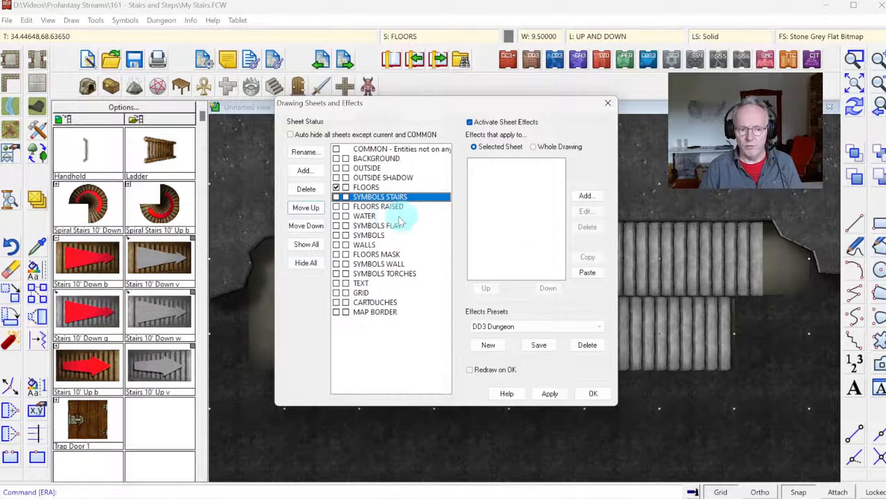
left_click(593, 393)
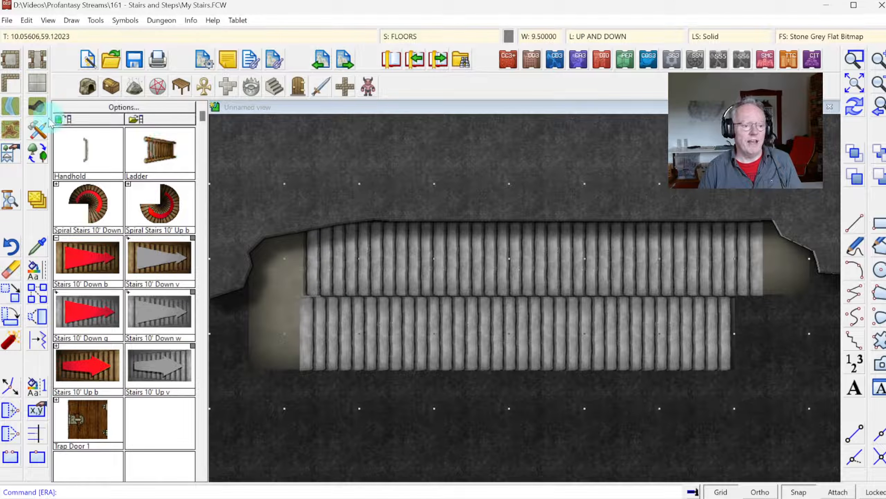
Draw a rectangular turn landing with Stair, Landing Grey through points 15,35, 25,35, 25,55 and 15,55.
left_click(37, 132)
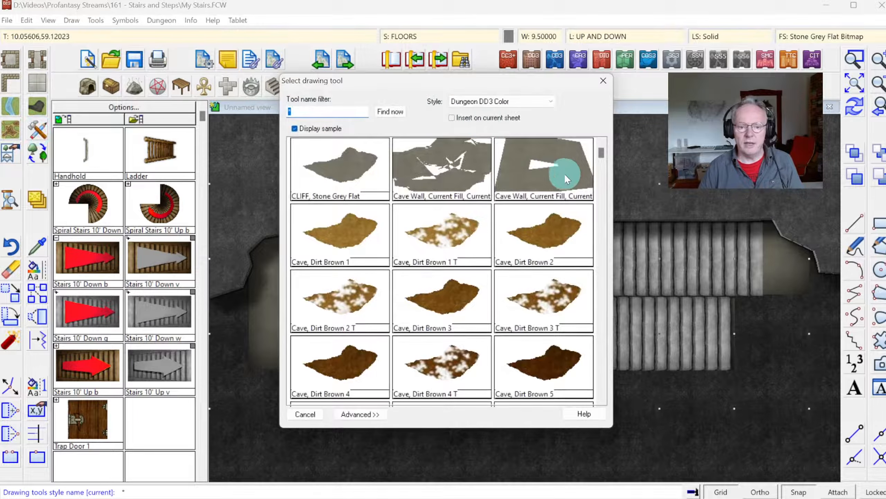
left_click(295, 129)
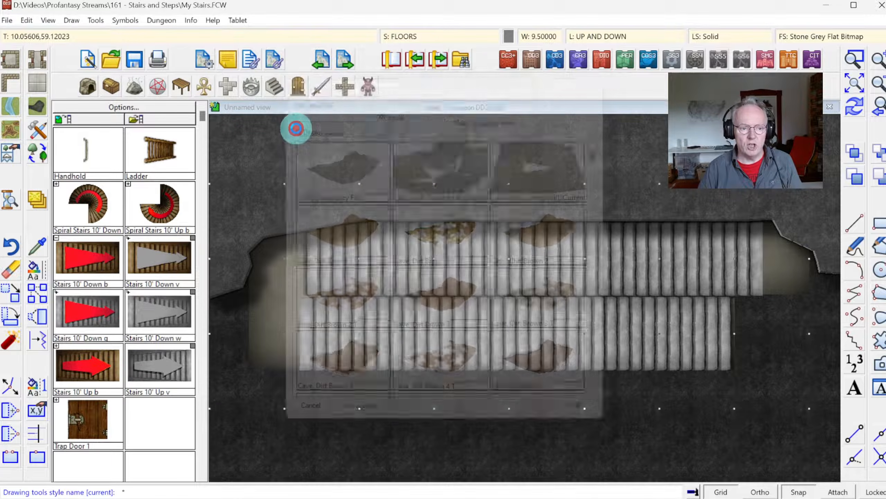
left_click_drag(512, 266, 513, 278)
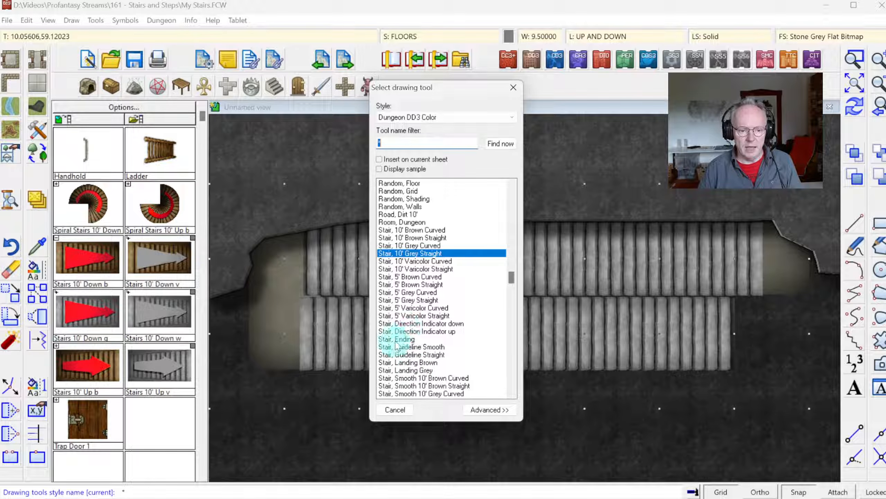
double_click(412, 370)
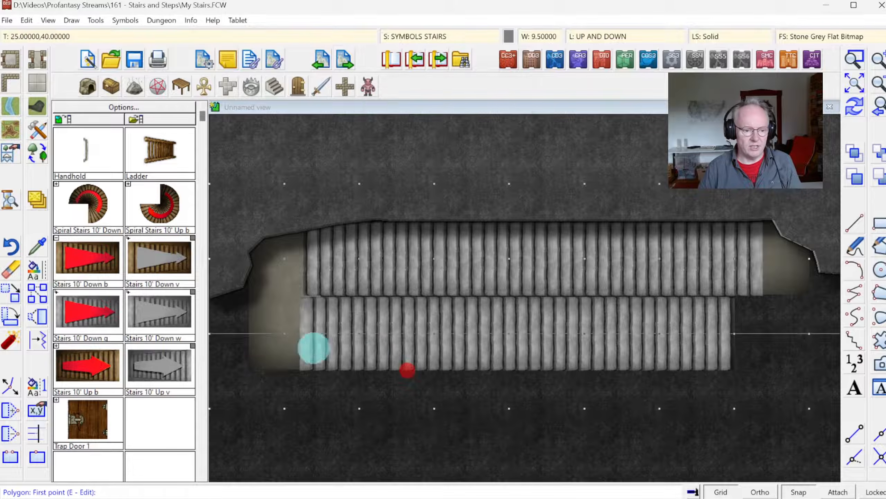
left_click(252, 364)
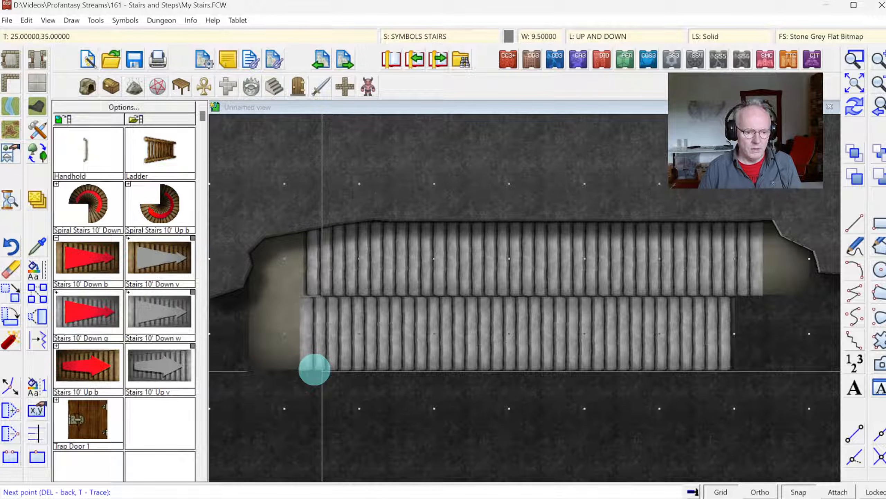
left_click(314, 370)
left_click(317, 234)
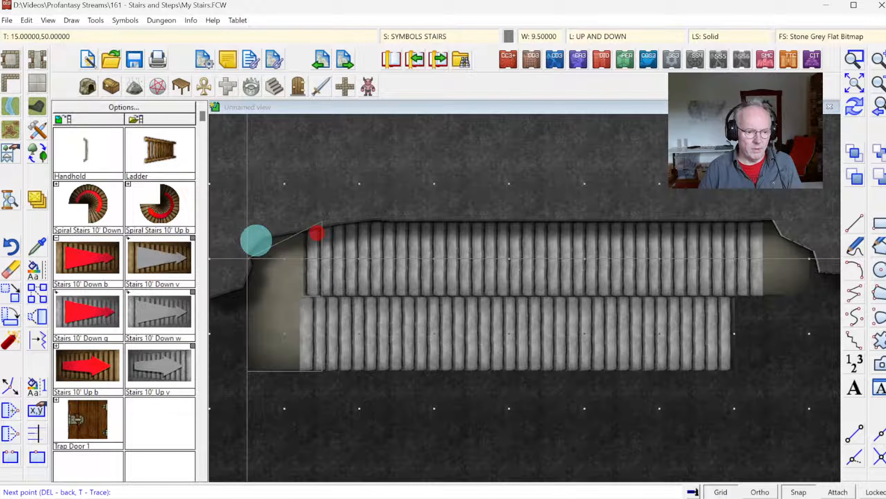
left_click(257, 227)
right_click(257, 229)
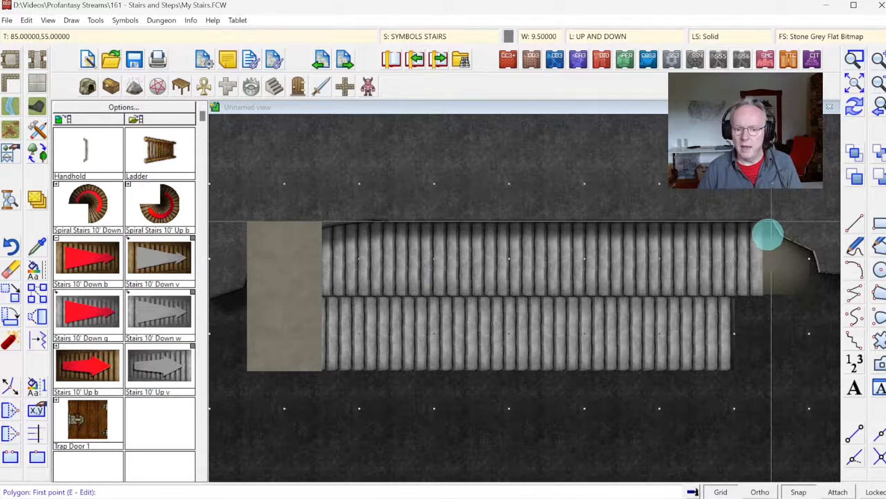
Draw a second grey landing at the outer end of the upper flight through points 90,45, 80,45, 80,55 and 90,55.
left_click(801, 294)
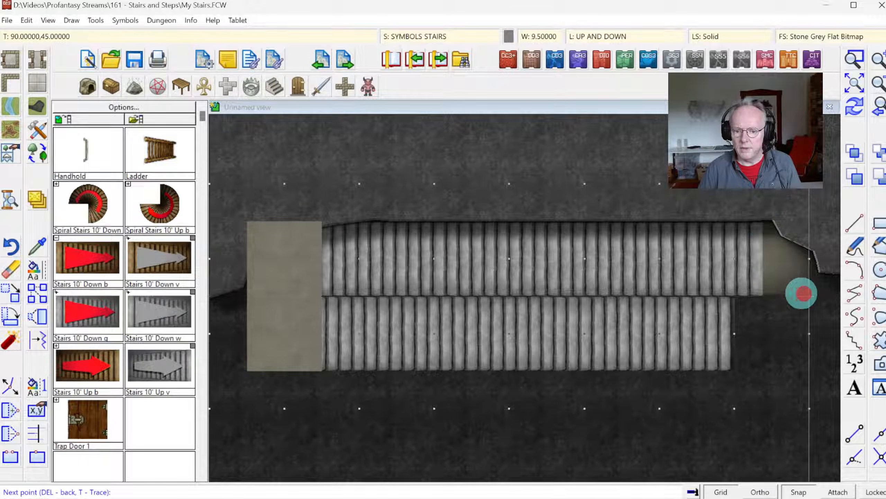
left_click(746, 293)
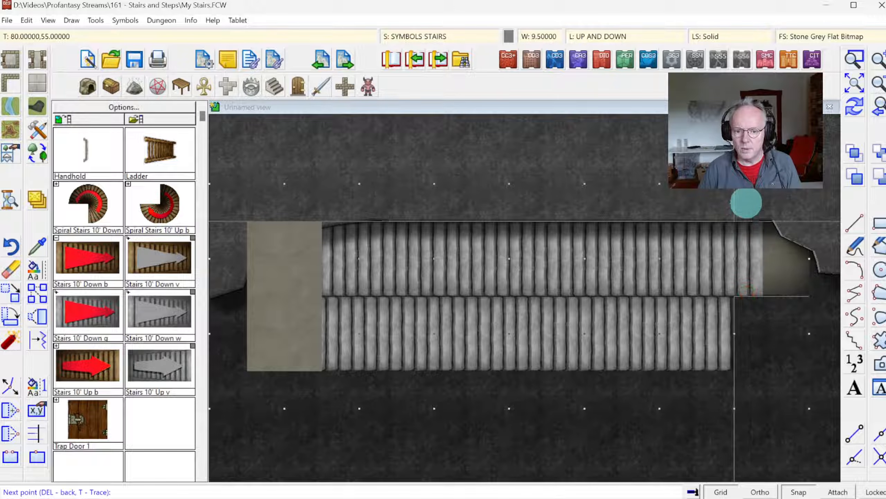
left_click(744, 203)
left_click(819, 210)
right_click(822, 211)
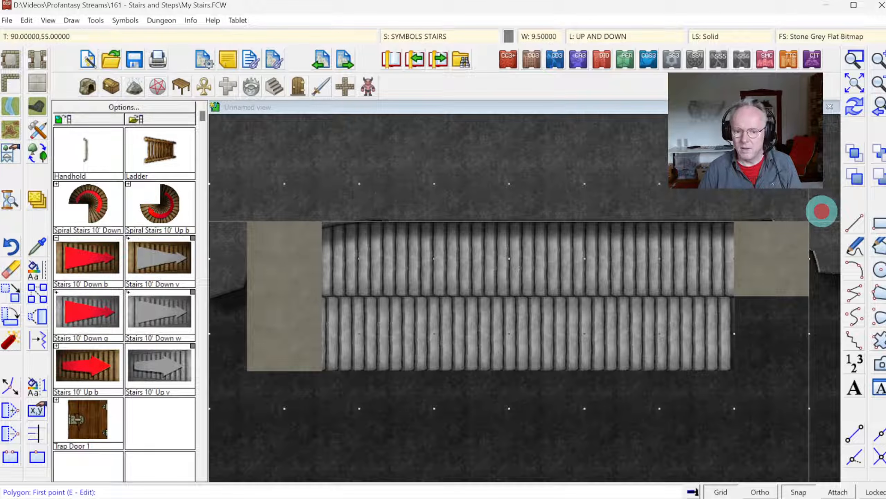
left_click(854, 106)
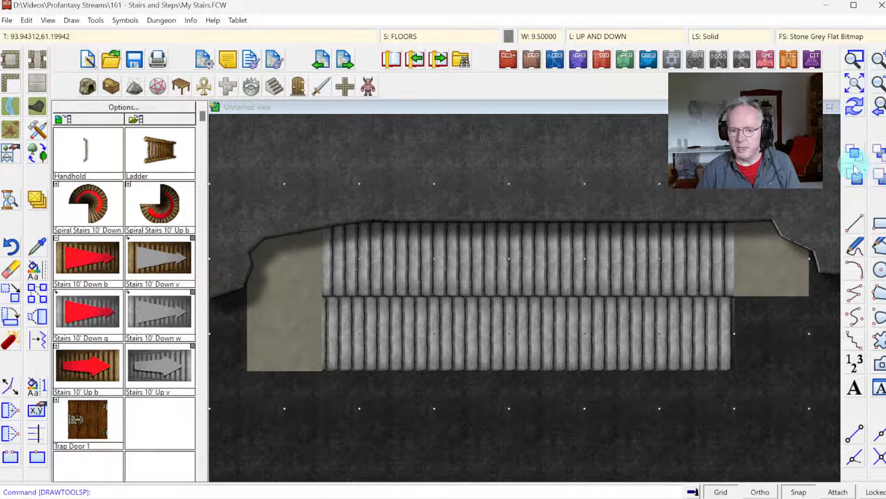
Bring the end steps of both flights at the turn in front of the turn landing.
left_click(881, 178)
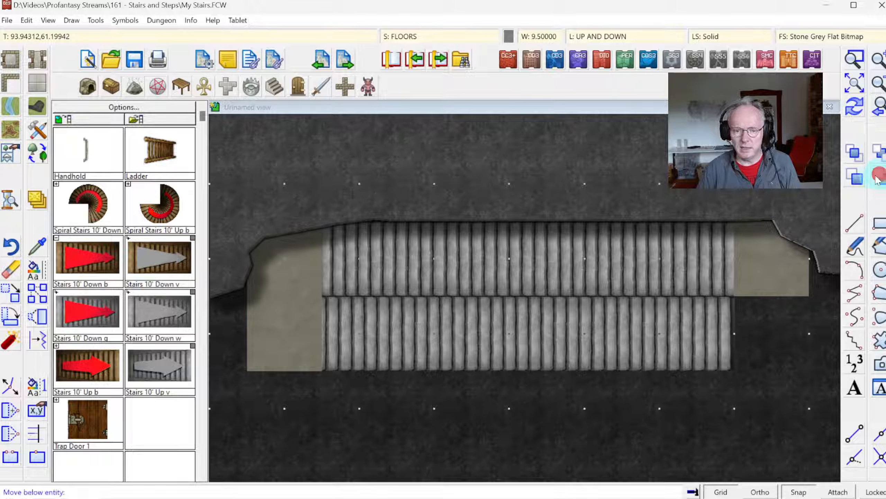
left_click(857, 184)
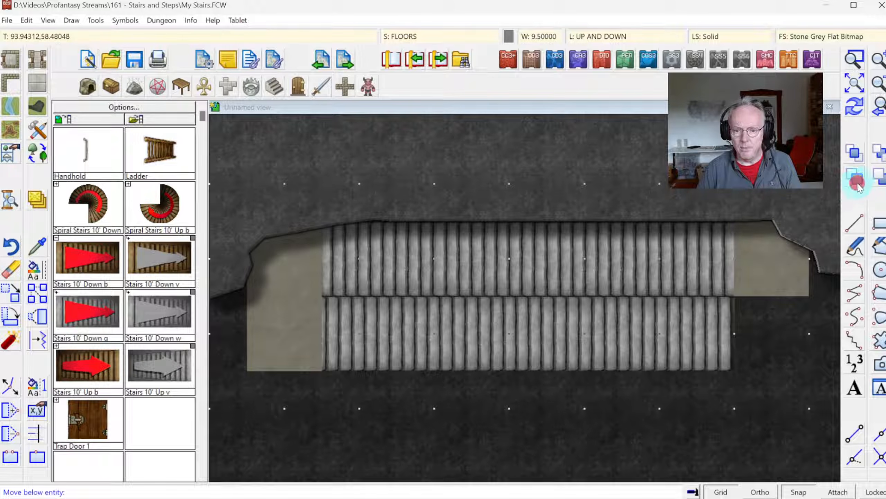
left_click(314, 338)
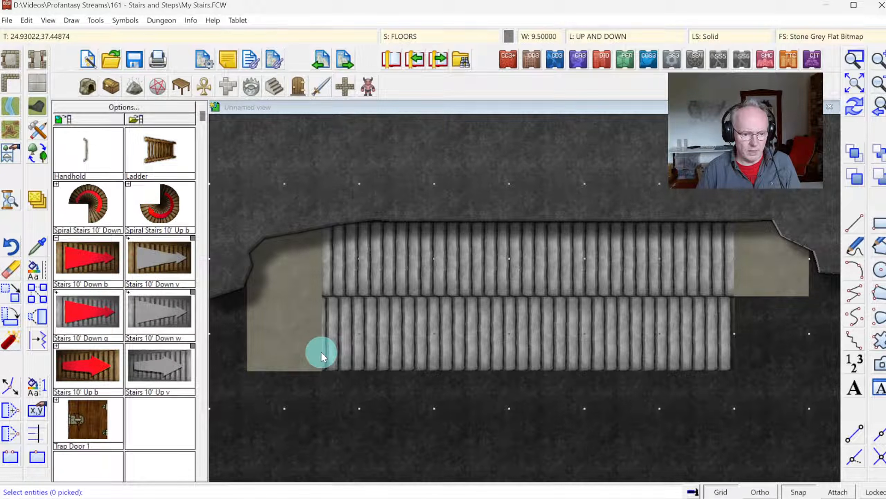
left_click(322, 352)
left_click(857, 179)
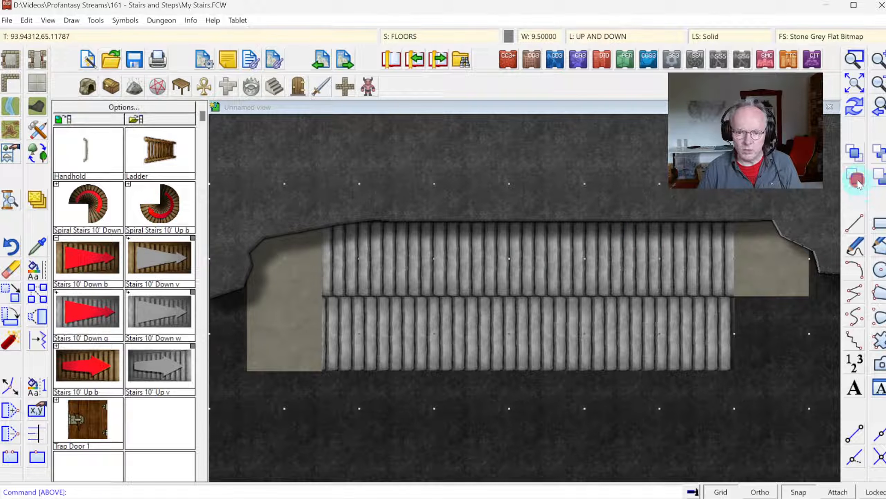
left_click(315, 353)
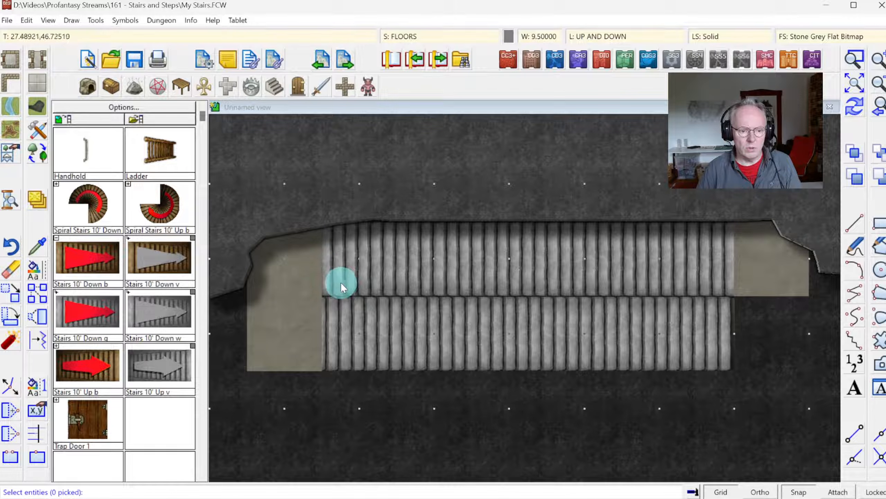
left_click(323, 265)
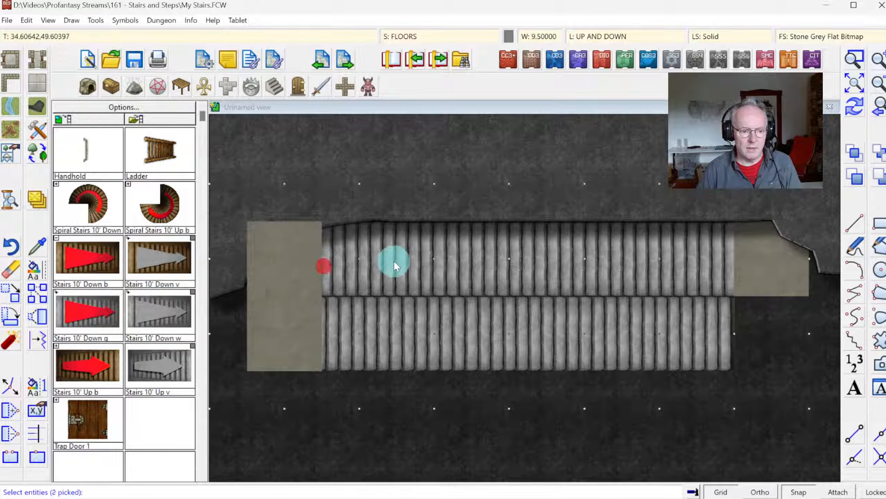
right_click(398, 258)
left_click(402, 255)
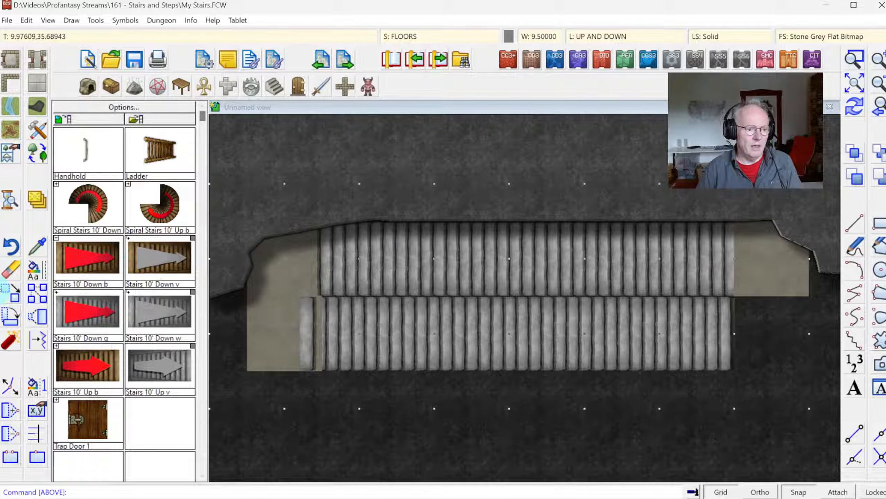
Erase the stray step lying on the turn landing beside the lower flight.
left_click(7, 273)
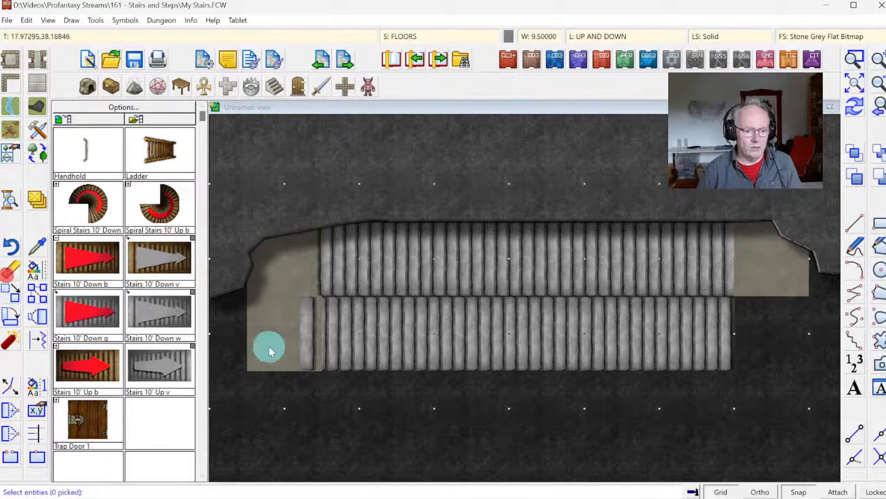
left_click(299, 341)
right_click(270, 319)
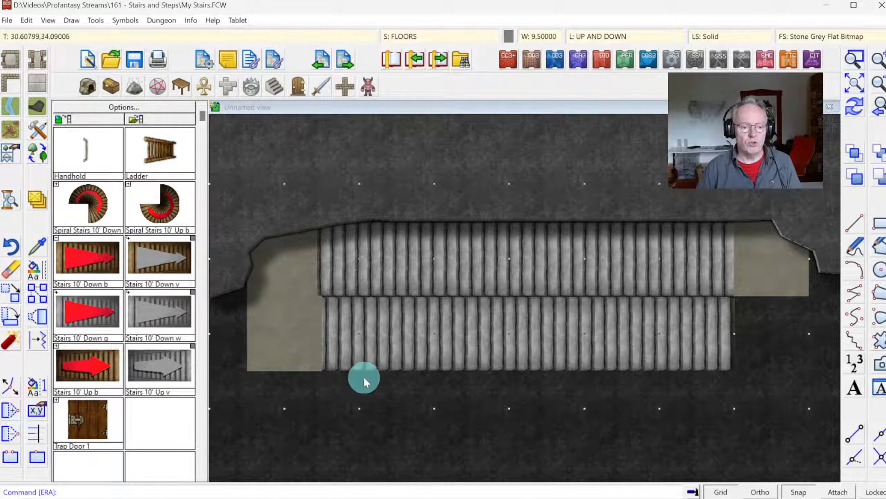
Copy the Wall Shadow, Directional effect from the FLOORS RAISED sheet to the SYMBOLS STAIRS sheet.
left_click(406, 36)
left_click(393, 206)
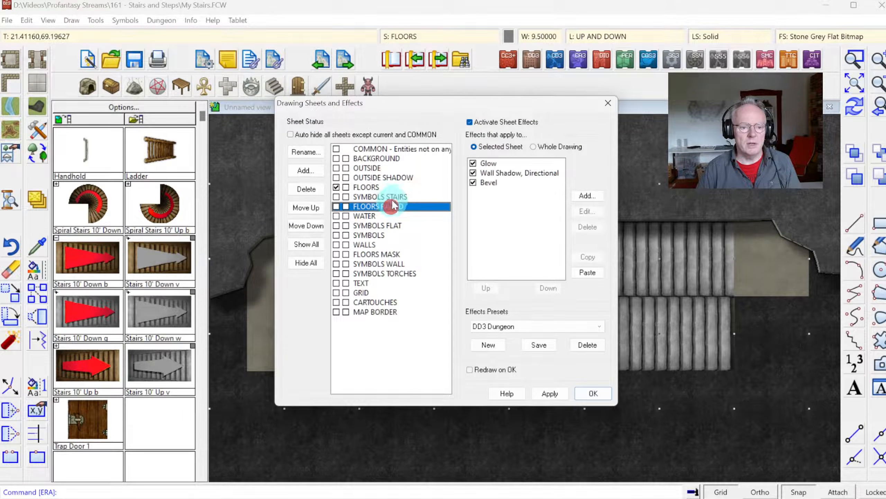
left_click(493, 173)
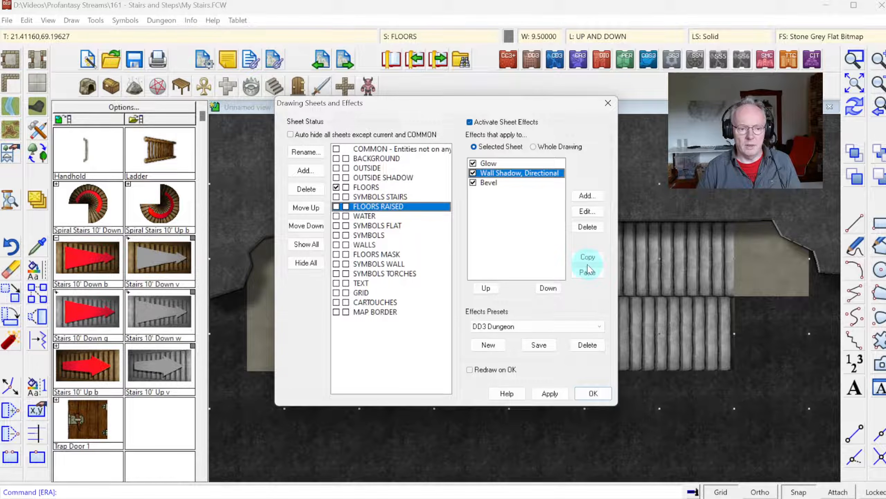
left_click(589, 257)
left_click(589, 257)
left_click(392, 195)
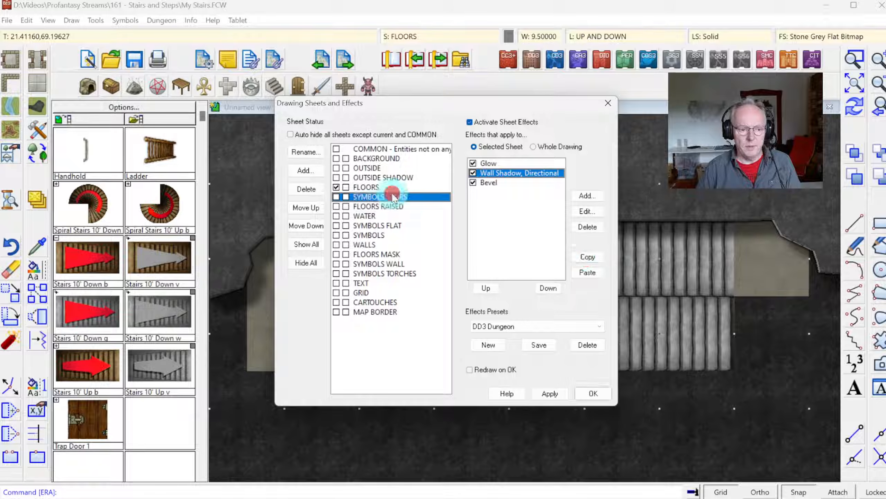
left_click(587, 272)
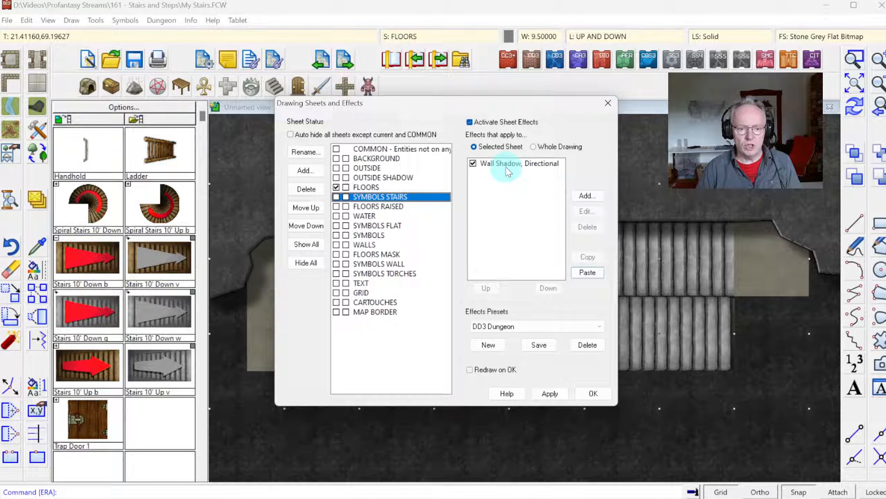
Set the SYMBOLS STAIRS sheet's Wall Shadow, Directional length to 2 units and apply the sheet effects.
left_click(506, 163)
left_click(587, 210)
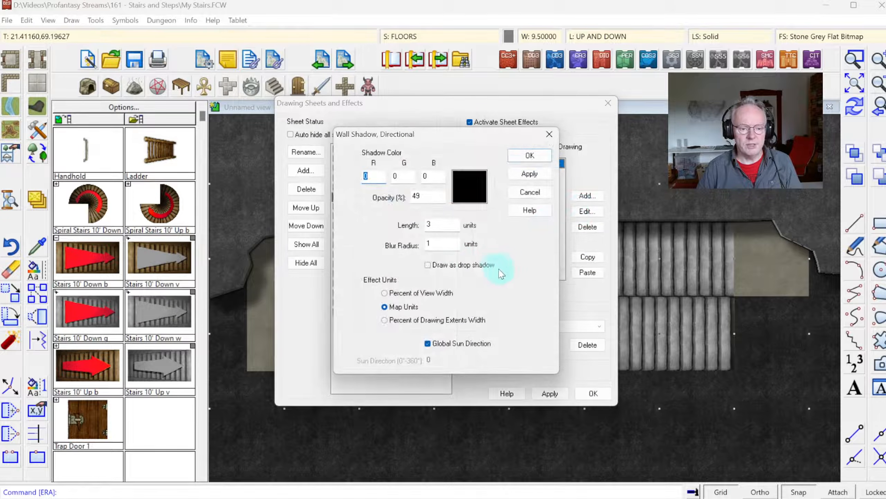
double_click(431, 224)
type("1")
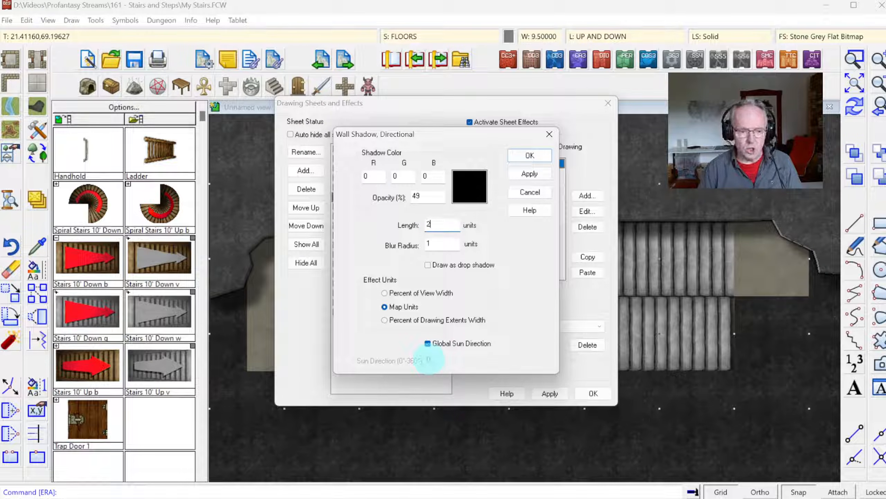
left_click(534, 158)
left_click(592, 392)
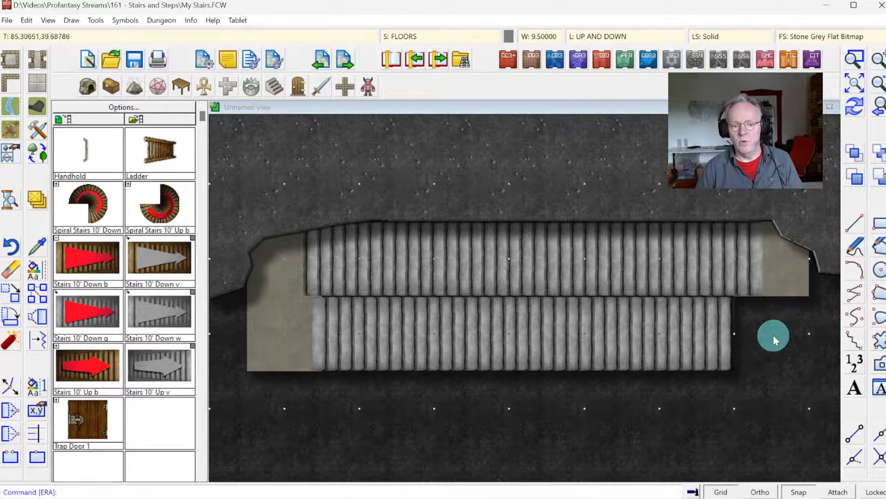
Try to draw a Stair, 10' Grey Curved from 80,40 through 90,40, curving down to the map's nearest lower corner without grid snapping.
left_click(853, 85)
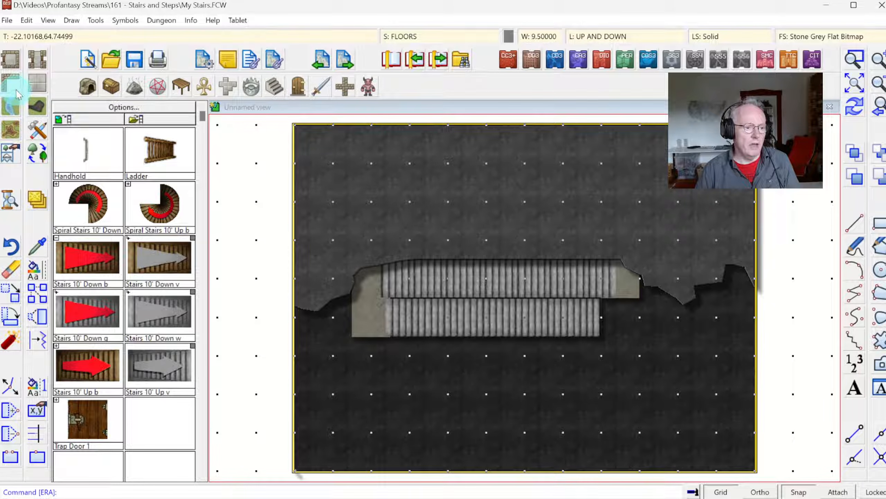
left_click(39, 130)
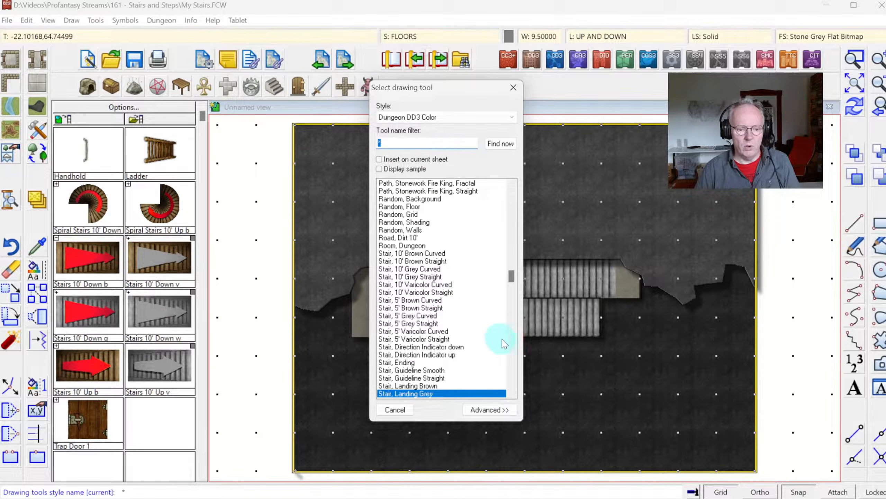
double_click(402, 270)
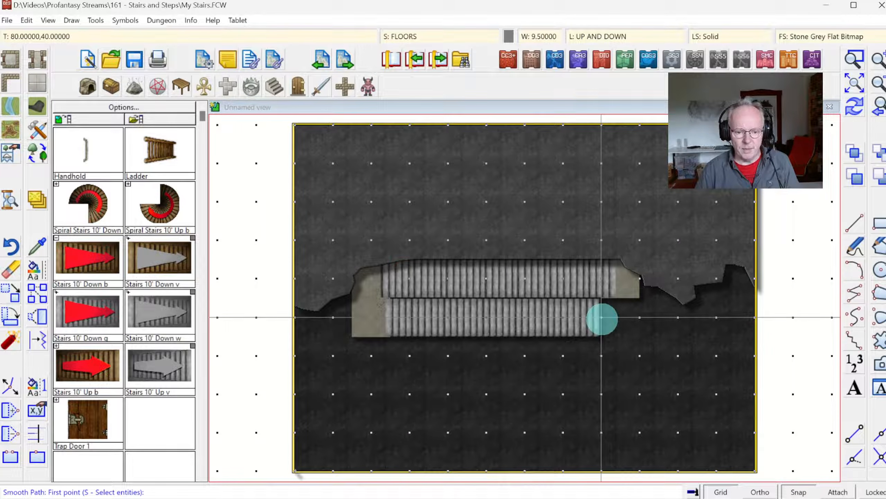
left_click(602, 319)
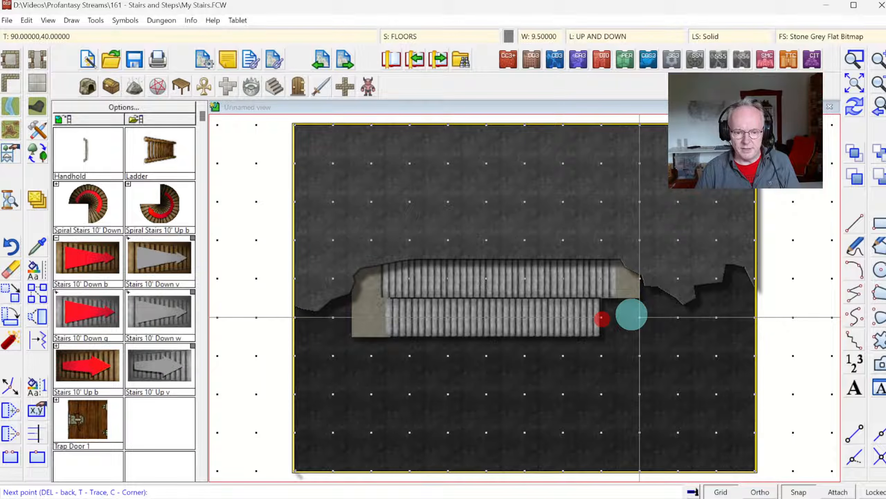
left_click(636, 315)
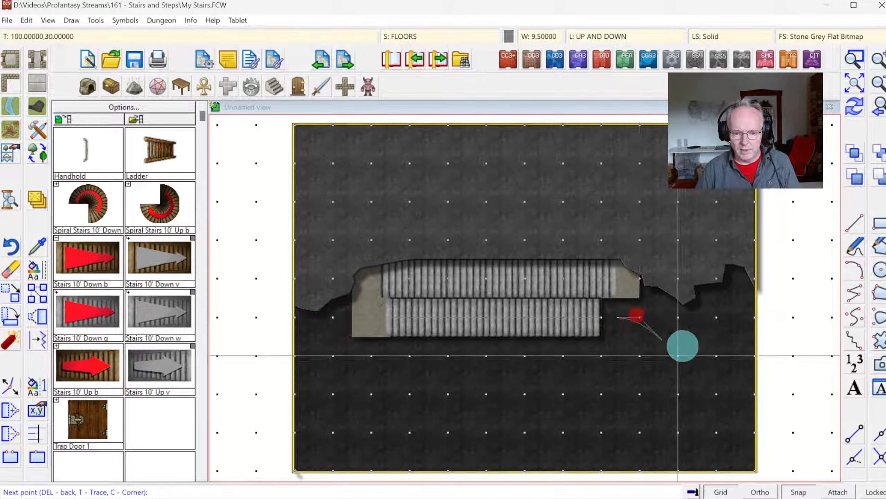
left_click(802, 492)
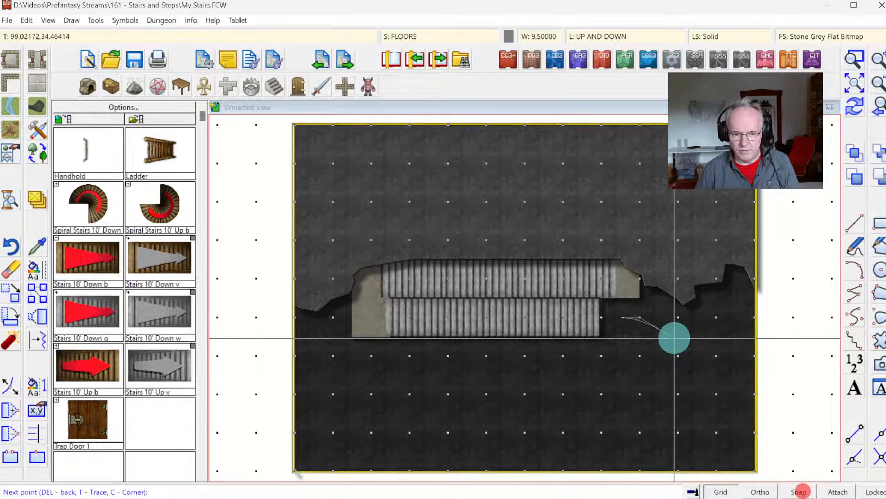
left_click(671, 336)
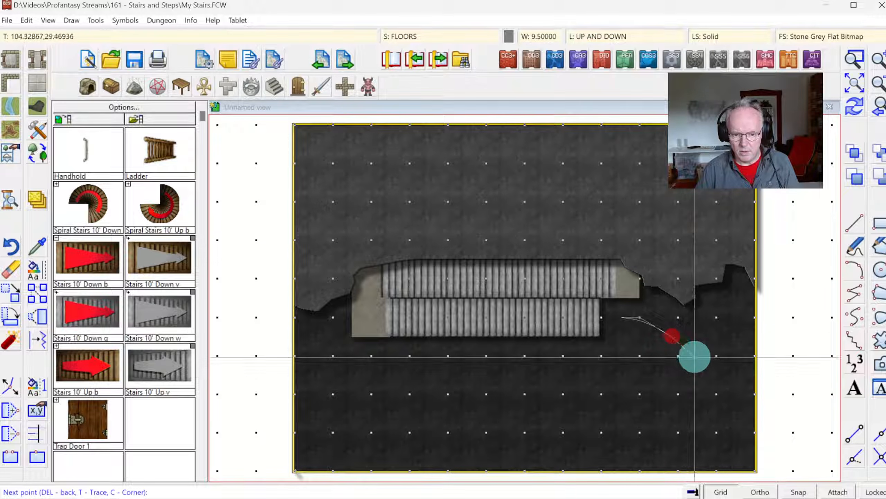
left_click(695, 357)
left_click(720, 394)
left_click(742, 432)
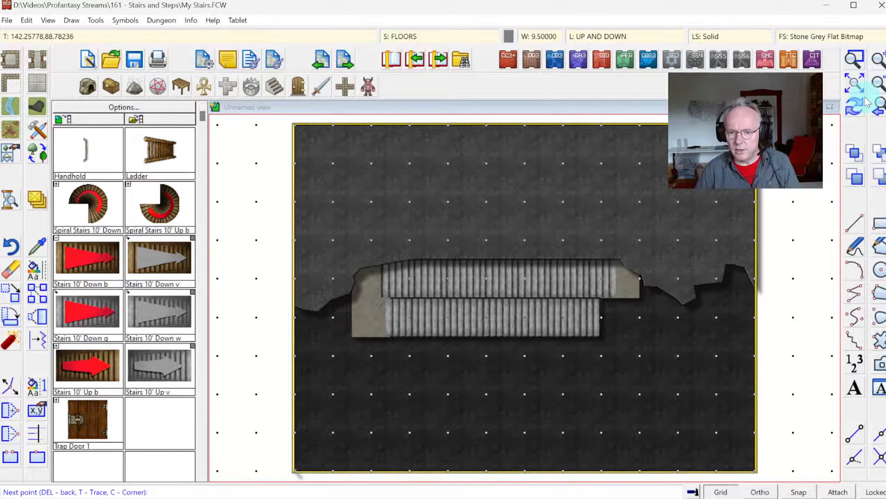
left_click(857, 105)
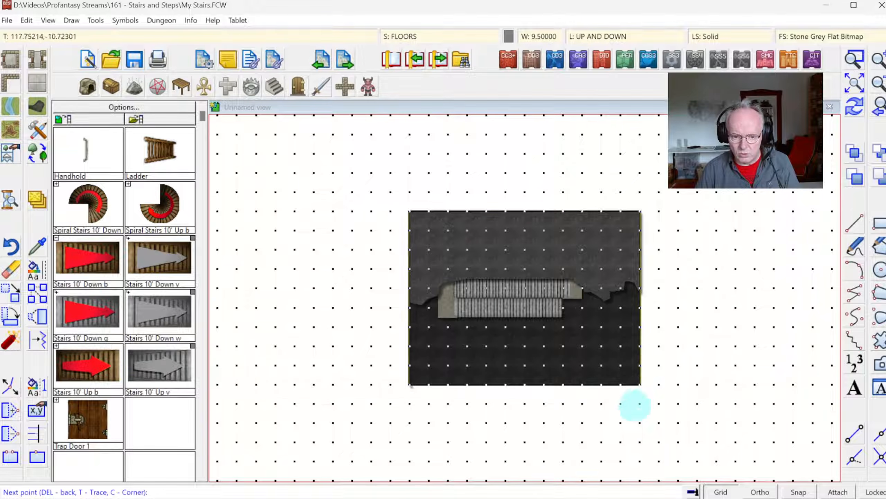
left_click(854, 59)
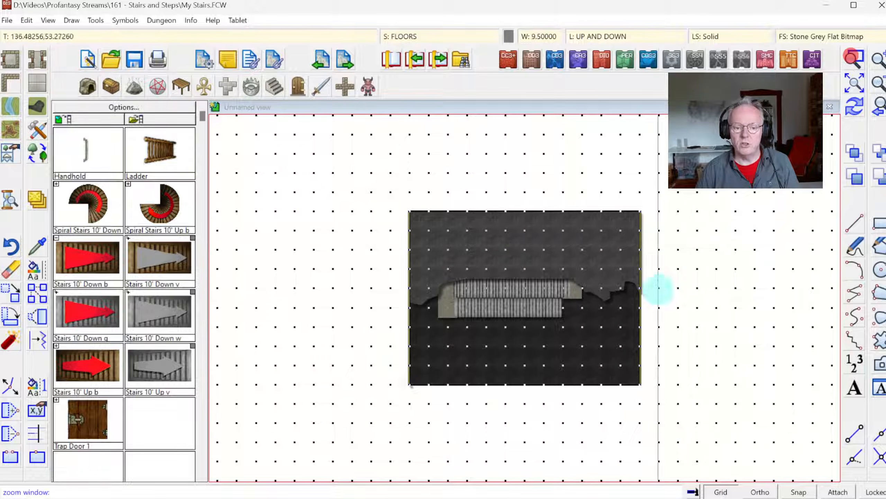
left_click(515, 252)
left_click(694, 425)
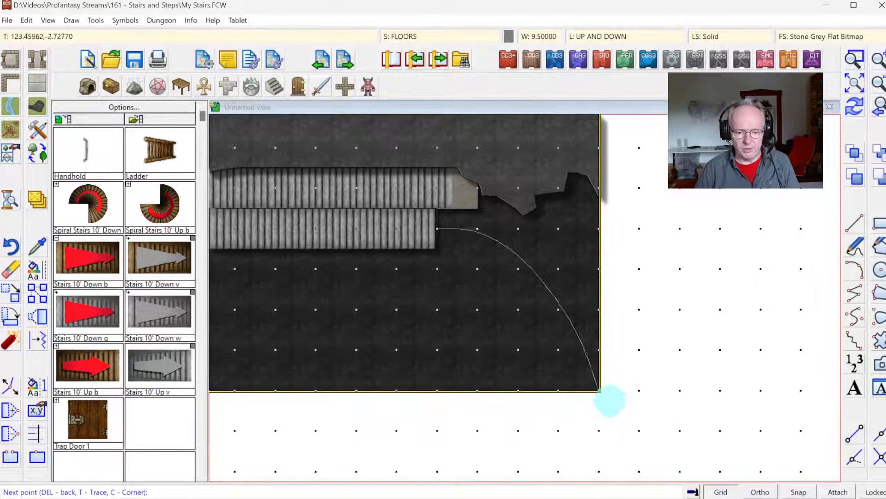
right_click(621, 415)
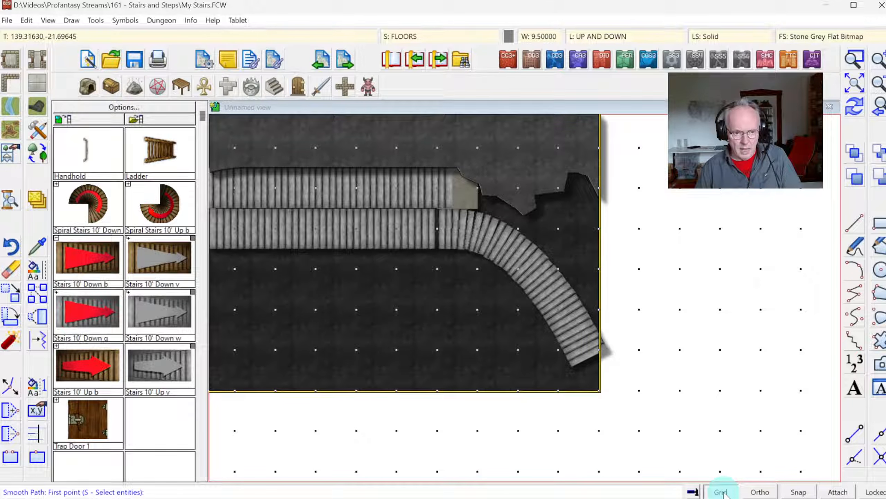
Undo the curved grey stair completely, including its underlying path.
key("ctrl+z")
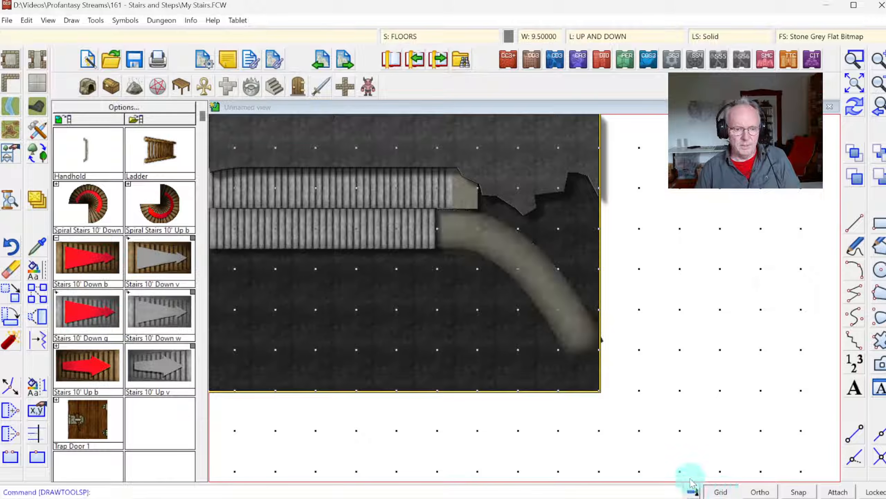
key("ctrl+z")
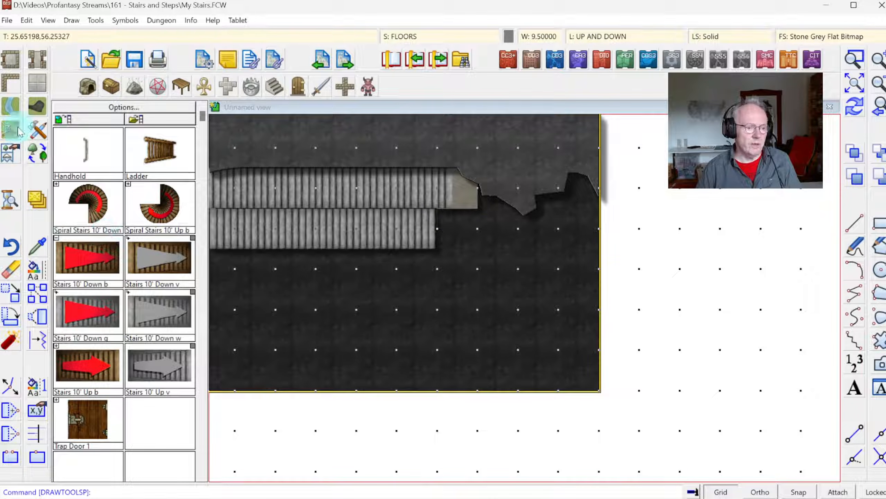
Turn off Restrict to map border for the Stair, 10' Grey Curved drawing tool and start using it.
left_click(38, 132)
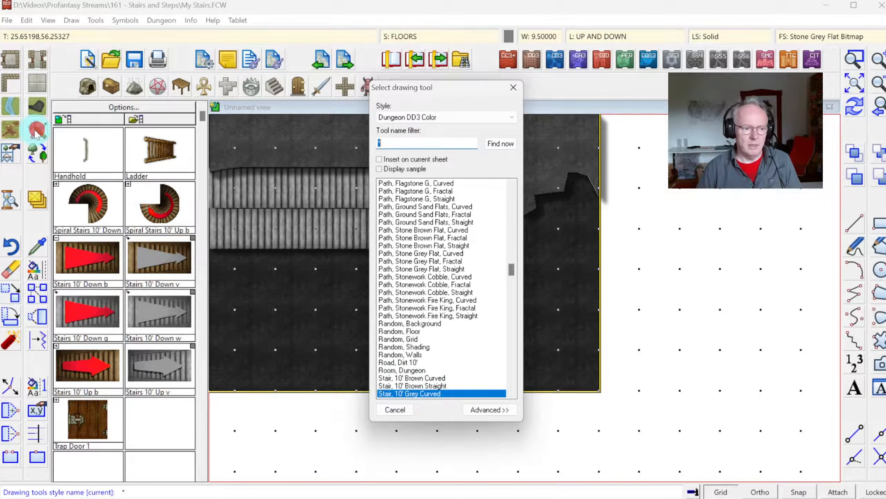
left_click(481, 410)
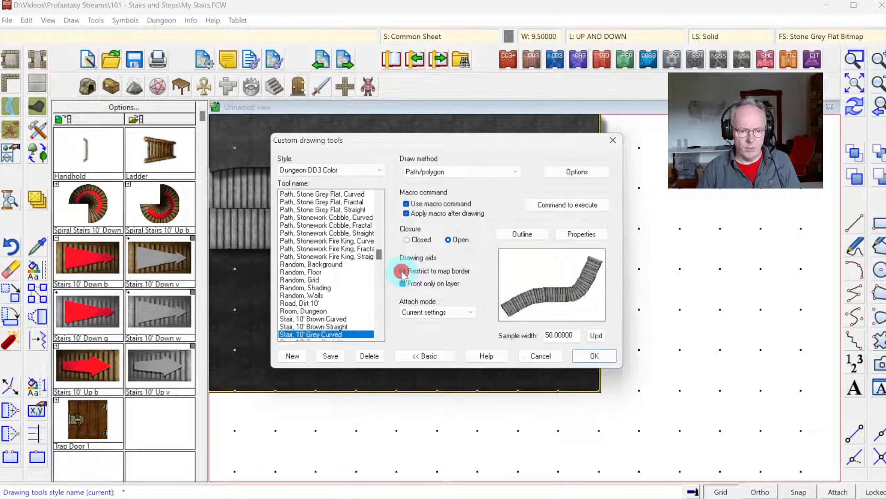
left_click(597, 356)
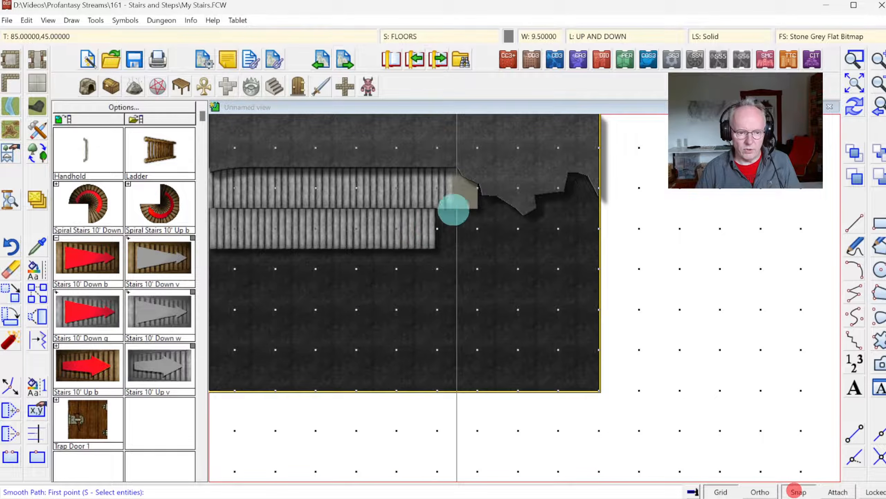
Draw a Stair, 10' Grey Curved from 80,40 through 90,40, curving down past the map's nearest lower corner with grid snapping off after the second point.
left_click(430, 225)
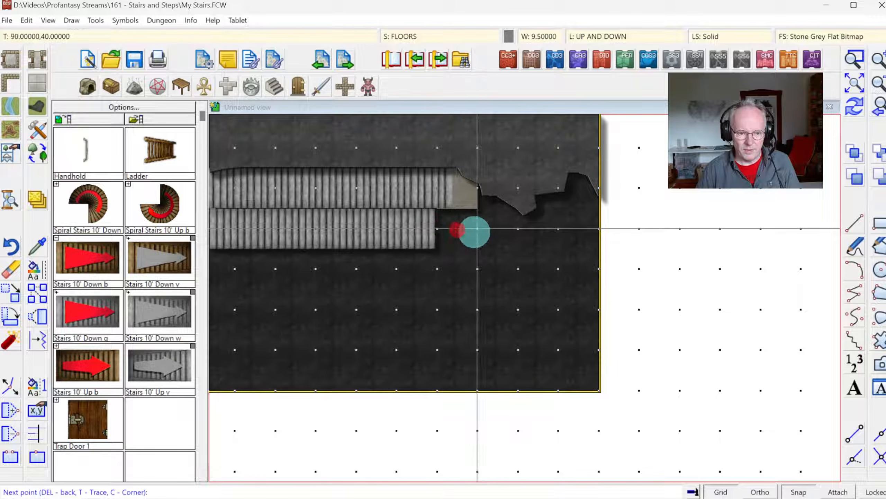
left_click(475, 231)
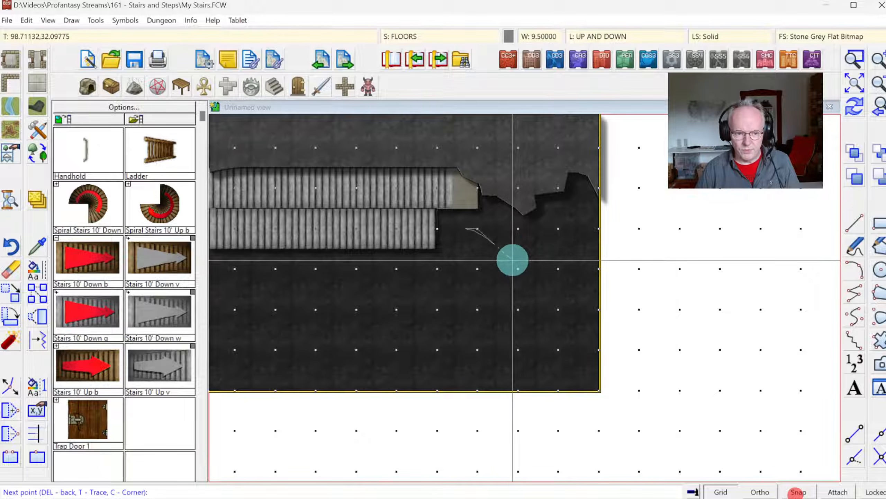
left_click(506, 243)
left_click(527, 260)
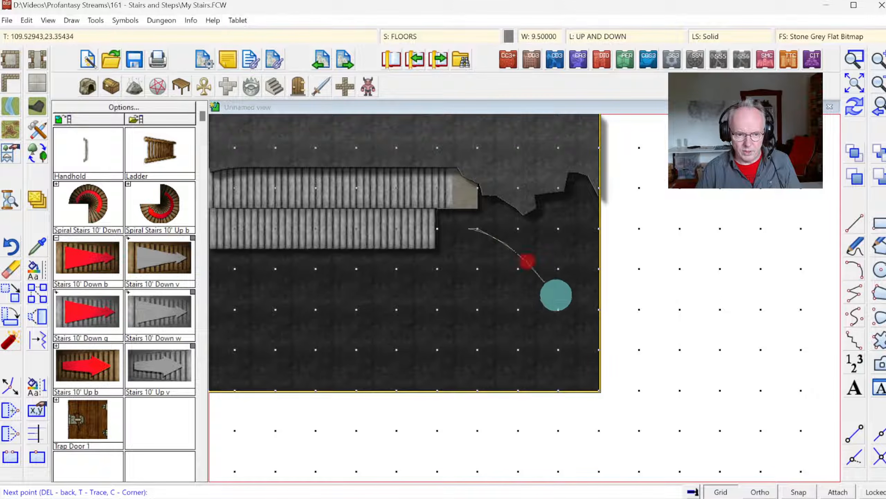
left_click(563, 301)
left_click(590, 337)
left_click(620, 376)
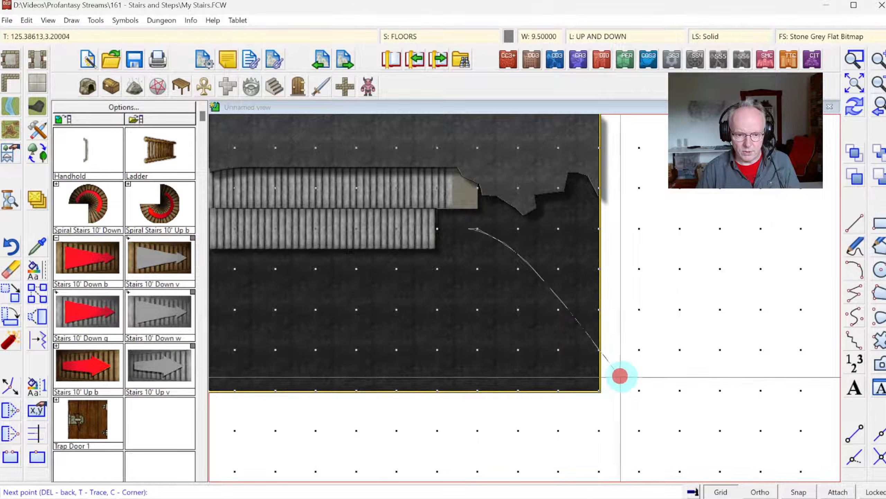
left_click(636, 395)
right_click(636, 396)
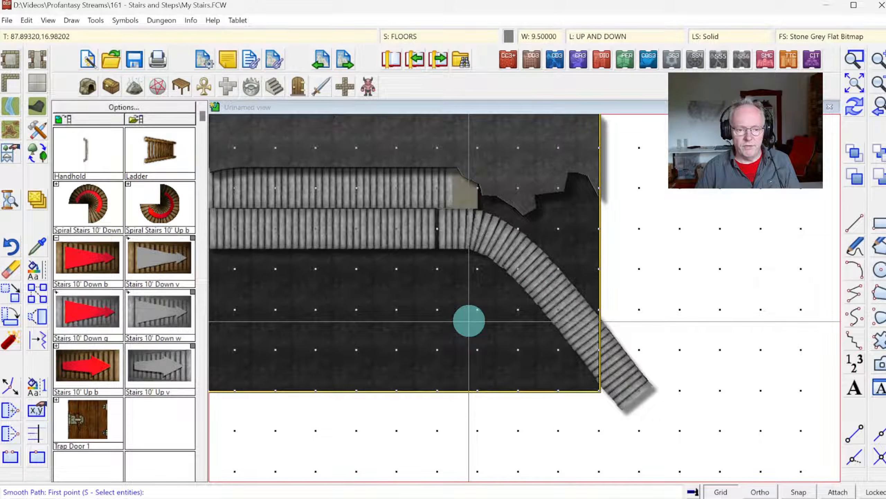
right_click(463, 324)
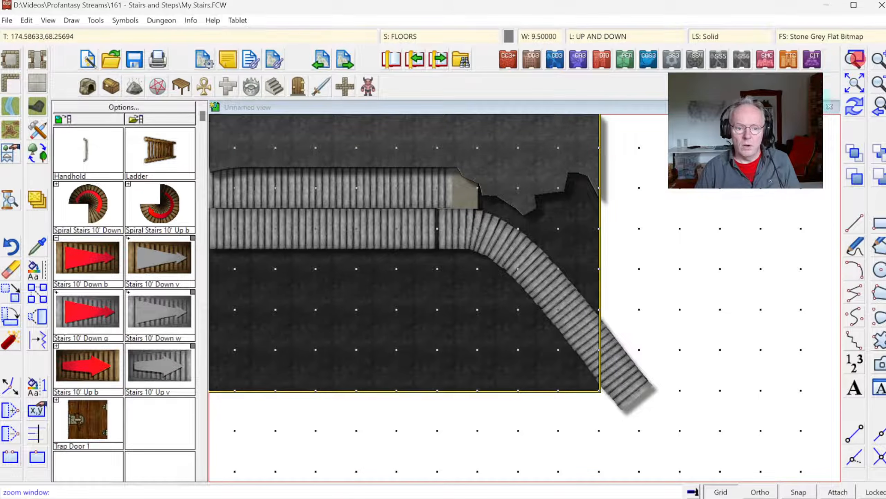
Extend the raised floor along the curved stair's upper edge and past the map border using the Floor, Dirt Brown 3, Straight drawing tool.
left_click(393, 153)
left_click(672, 346)
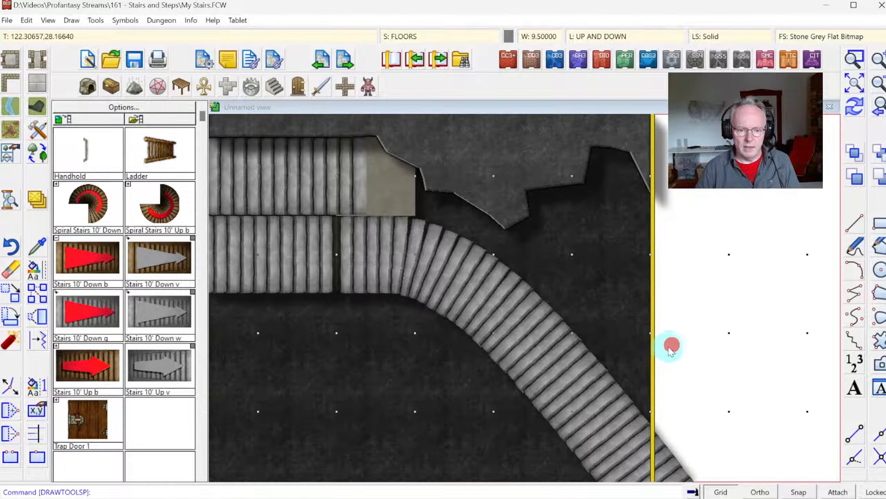
left_click(444, 211)
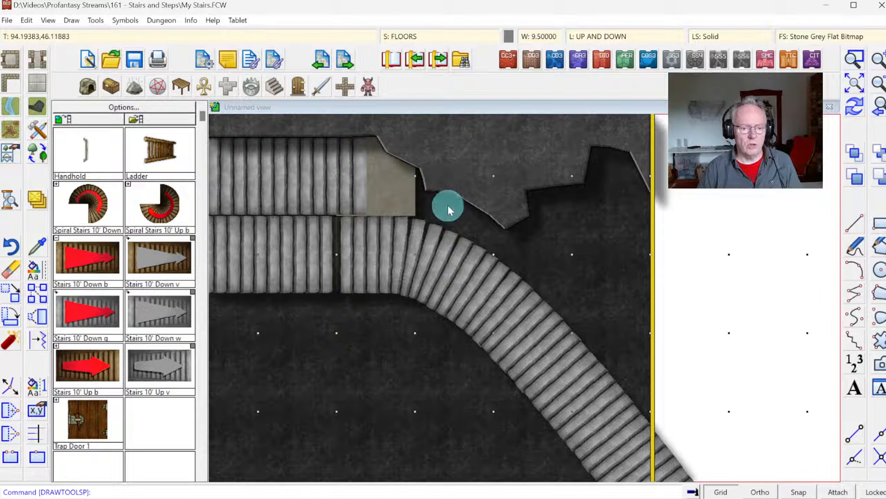
left_click(41, 140)
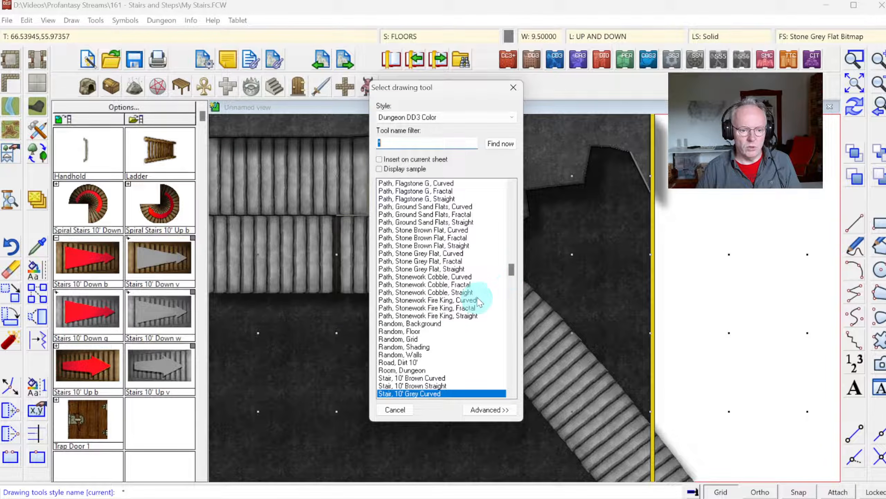
left_click_drag(512, 272, 498, 231)
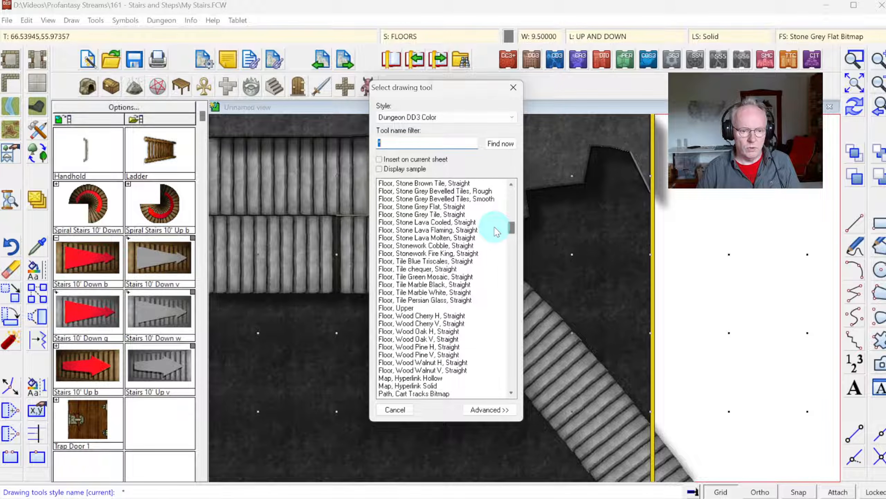
left_click_drag(497, 231, 497, 221)
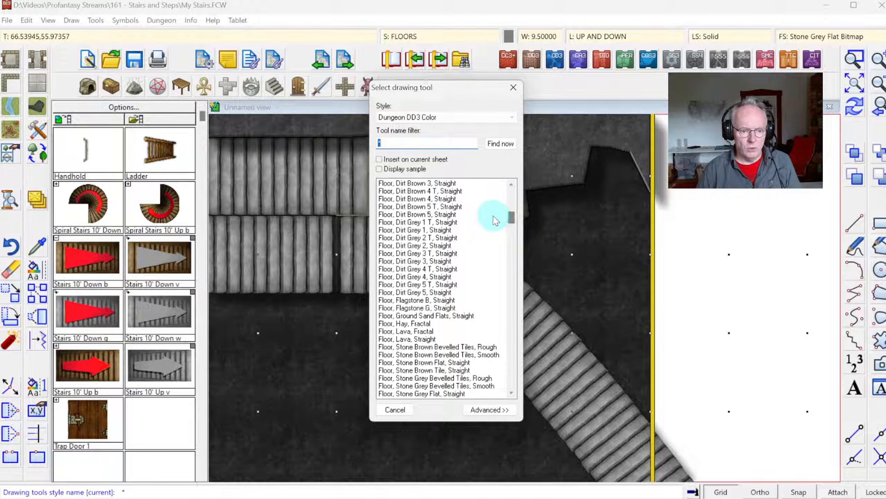
left_click(440, 183)
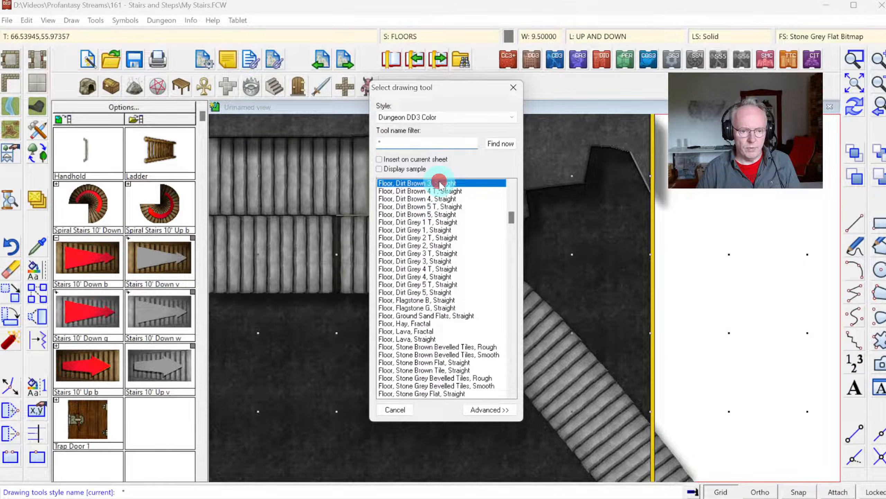
left_click(440, 183)
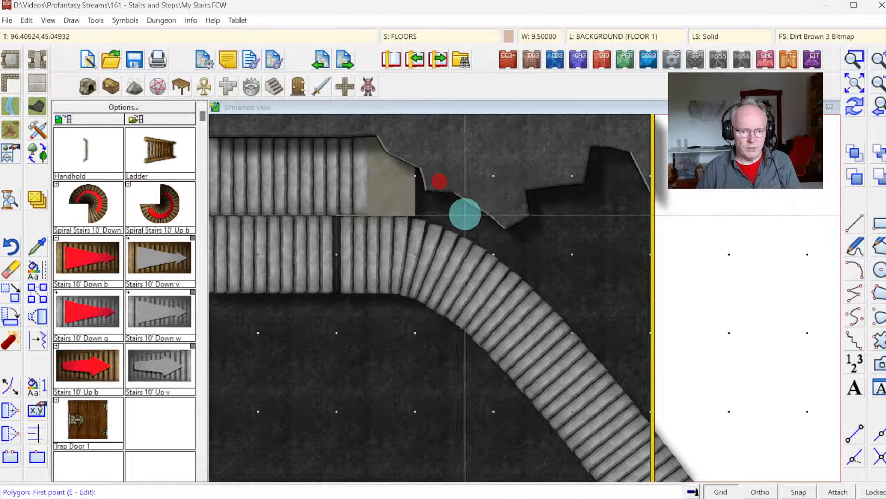
left_click(378, 139)
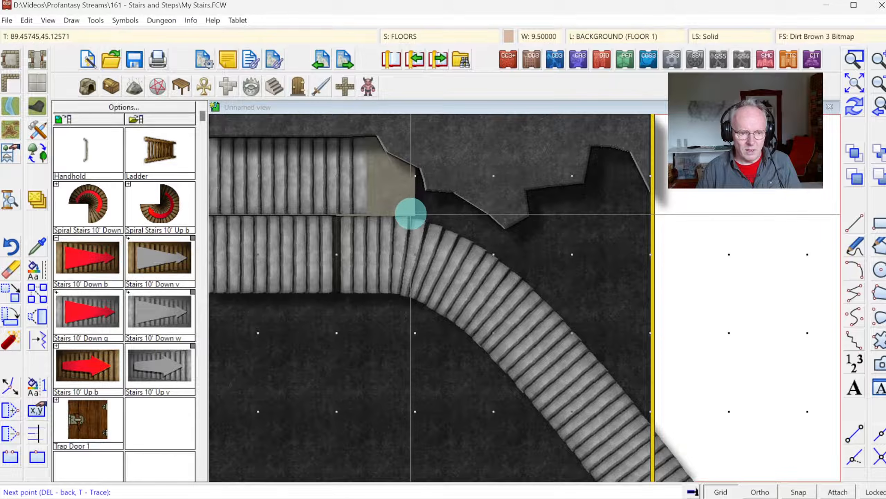
left_click(410, 214)
left_click(456, 242)
left_click(485, 261)
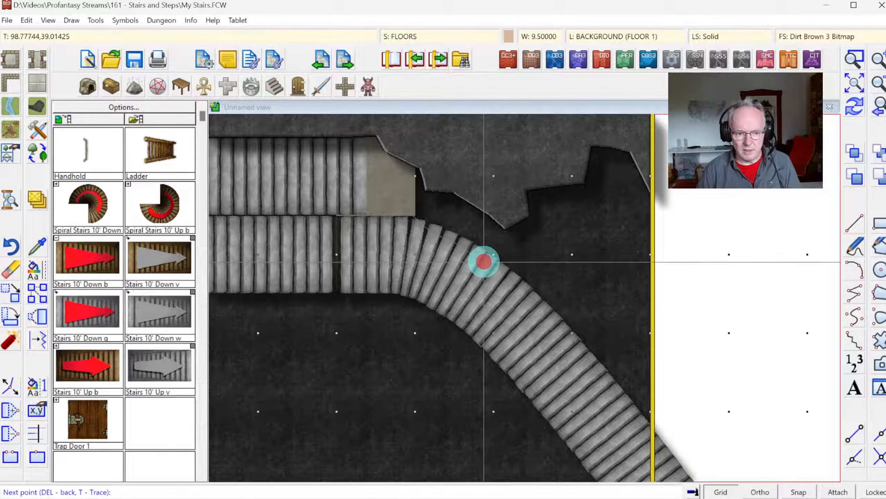
left_click(512, 286)
left_click(559, 322)
left_click(592, 364)
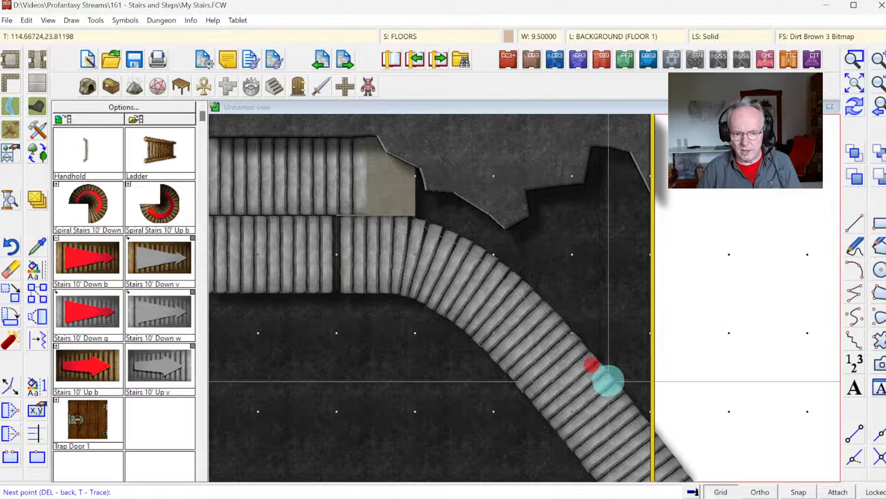
left_click(637, 421)
left_click(682, 256)
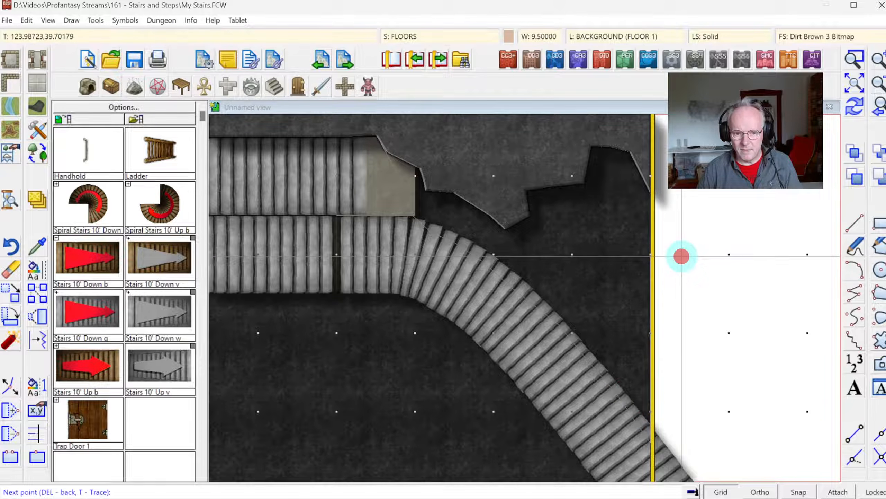
right_click(684, 192)
left_click(854, 104)
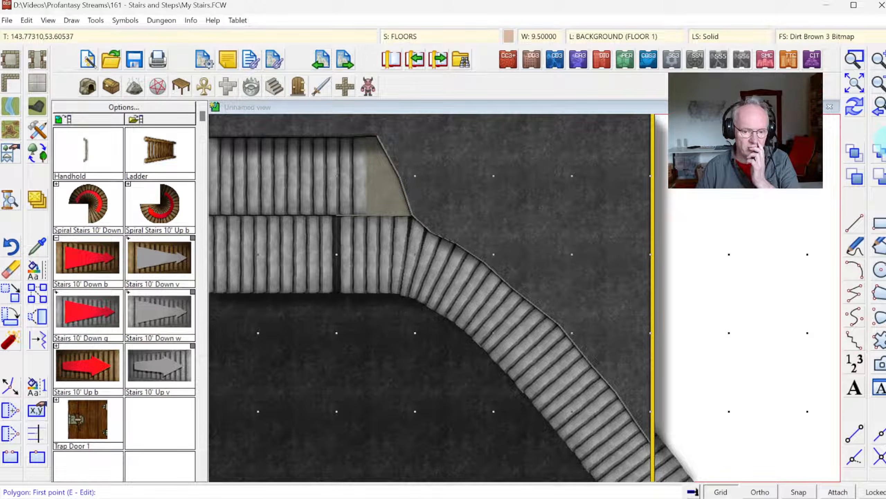
Examine the whole staircase, the joint between the straight flight and the curved stair, and the curved run beyond the map border.
left_click(852, 84)
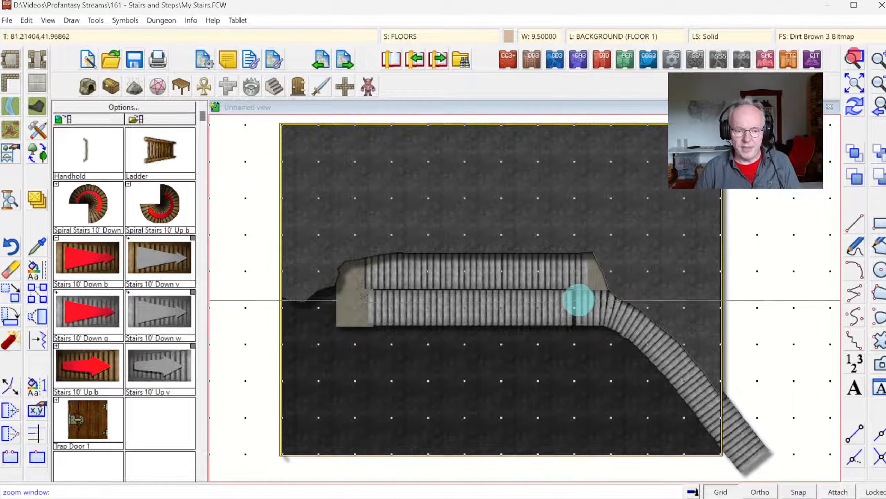
left_click(574, 287)
left_click(653, 348)
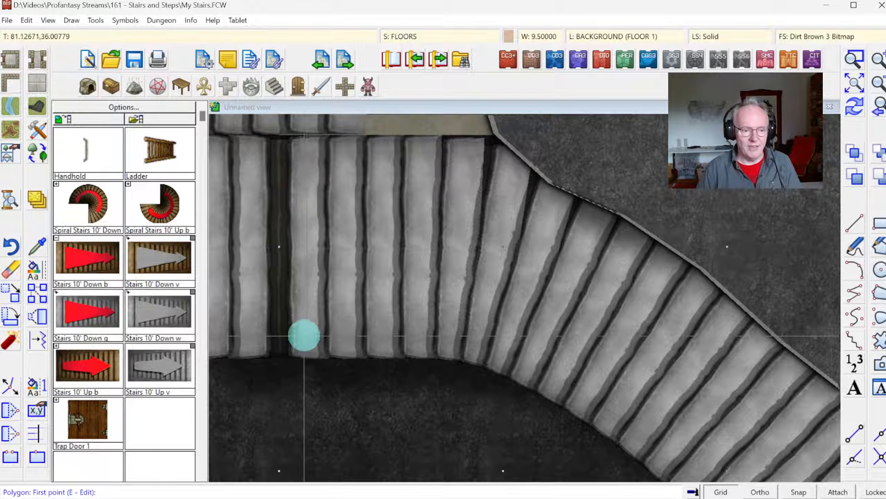
left_click(860, 82)
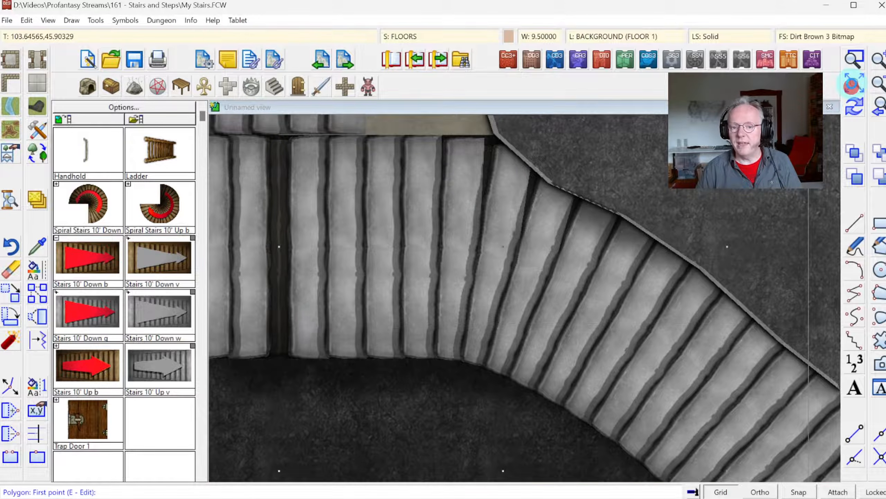
left_click(854, 59)
left_click(530, 247)
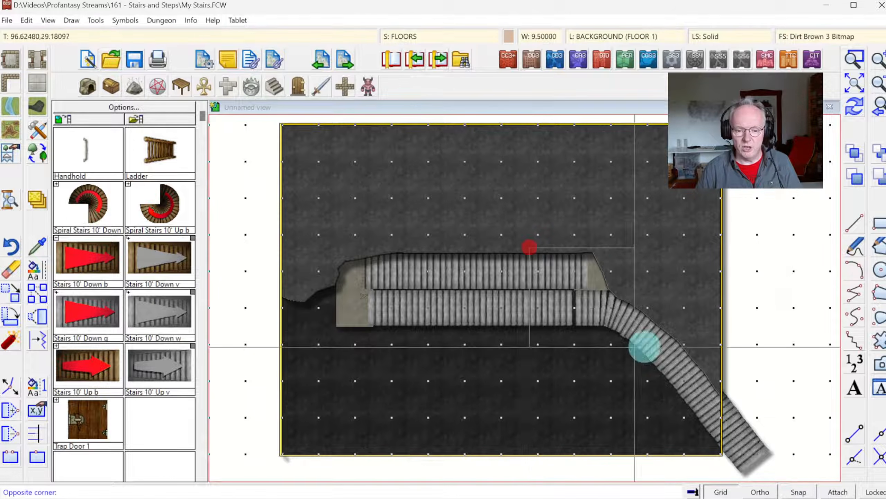
left_click(791, 475)
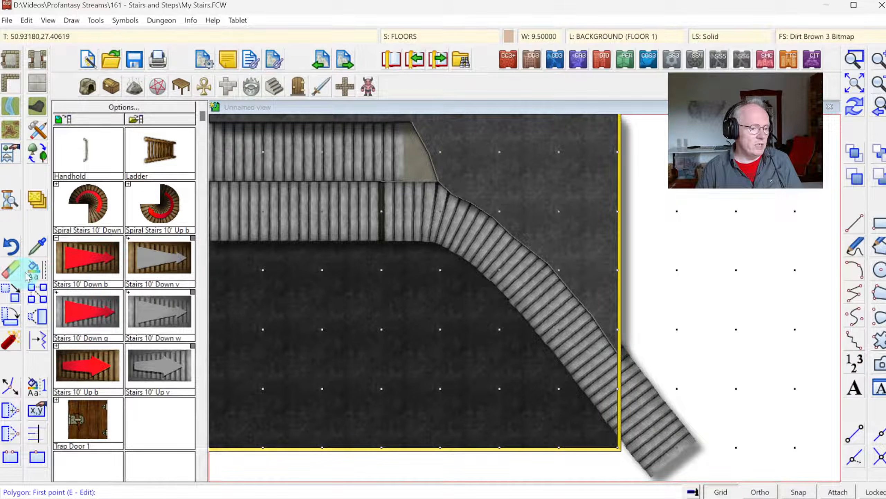
Erase the whole curved grey stair with its underlying path, limiting the selection to entities on the UP AND DOWN layer.
left_click(150, 261)
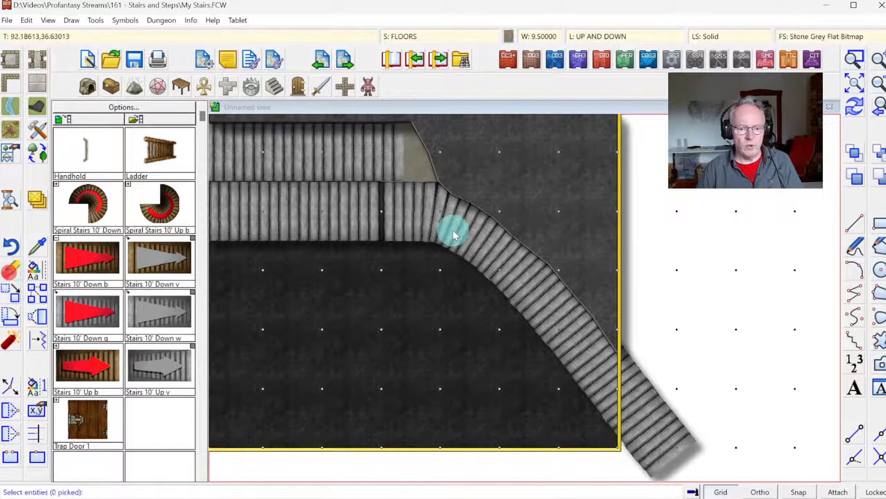
left_click(448, 218)
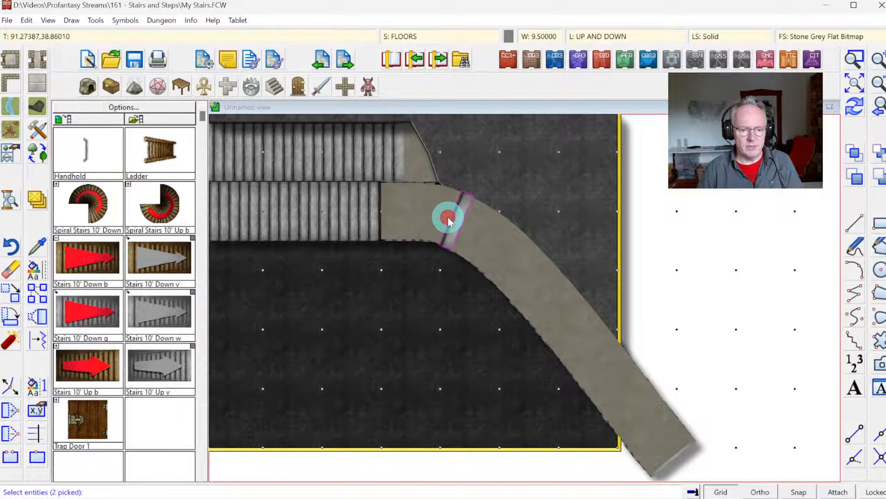
left_click(399, 213)
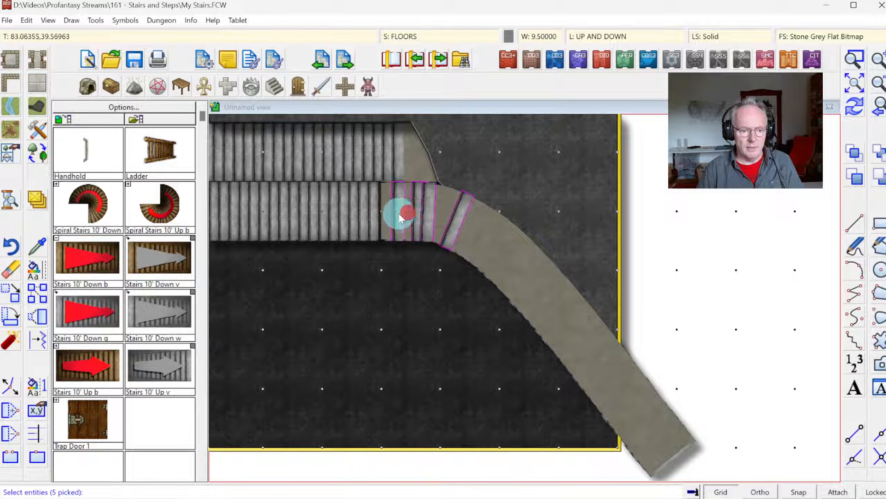
left_click(392, 212)
left_click(449, 216)
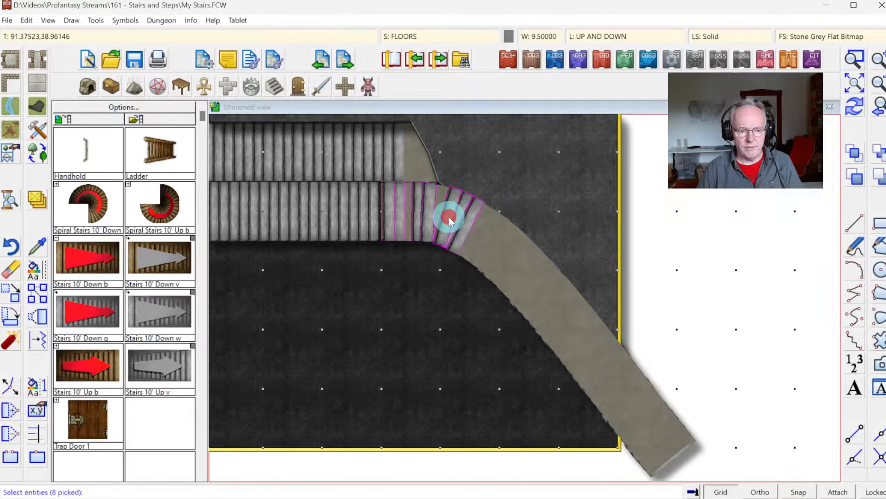
left_click(440, 223)
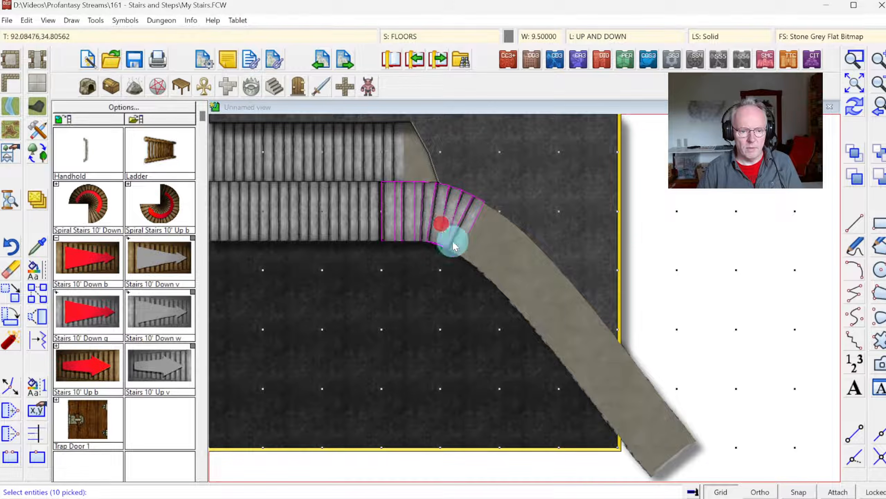
left_click(452, 294)
left_click(498, 233)
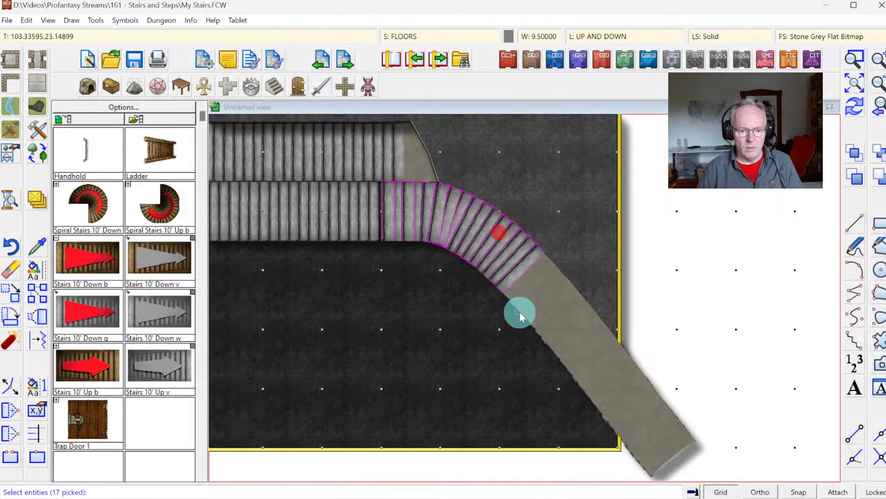
left_click(734, 473)
left_click(490, 233)
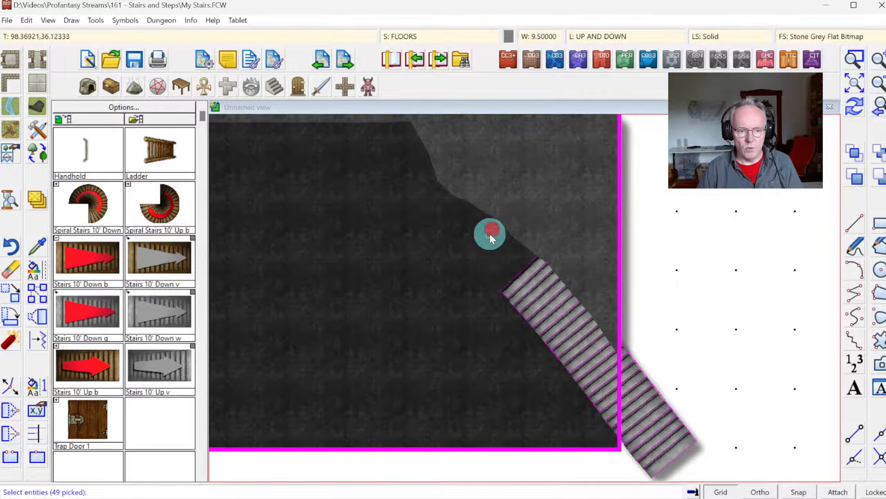
right_click(403, 231)
mouse_move(422, 262)
left_click(487, 264)
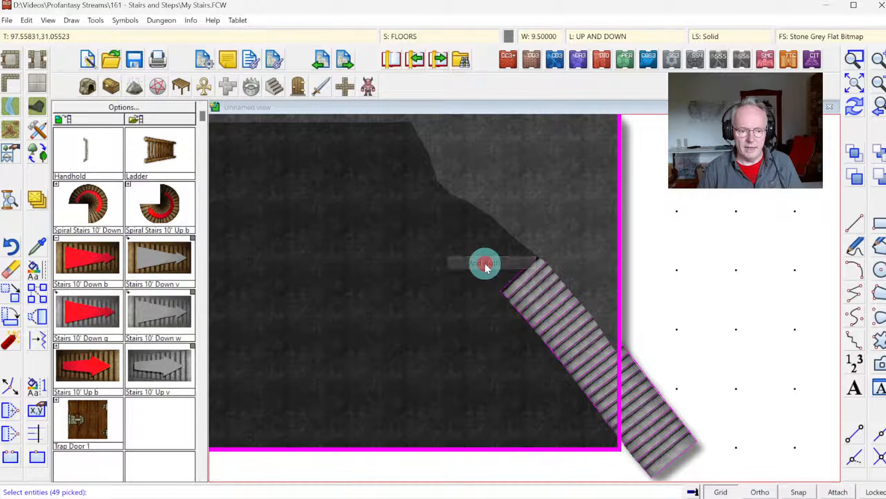
right_click(484, 262)
left_click(503, 370)
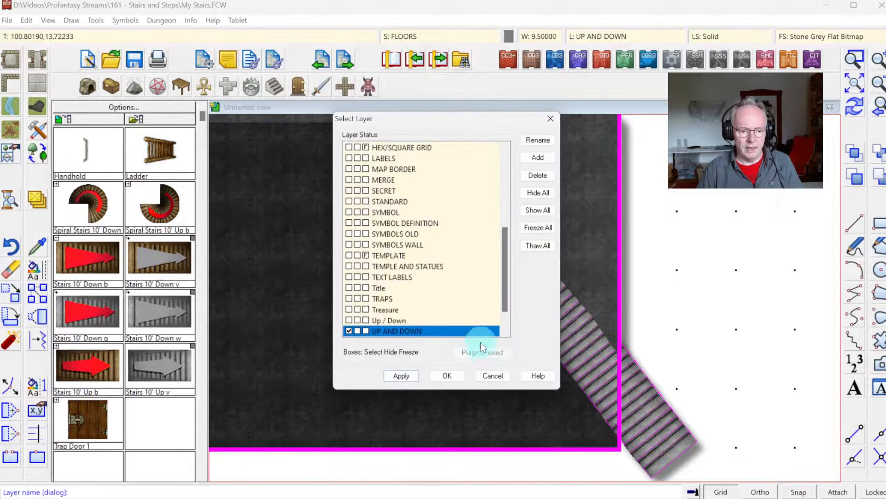
left_click(454, 375)
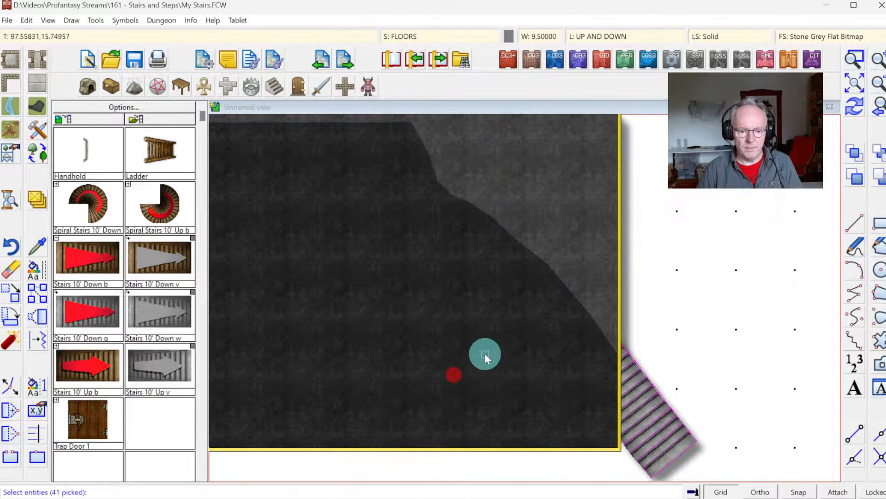
left_click(852, 110)
right_click(566, 204)
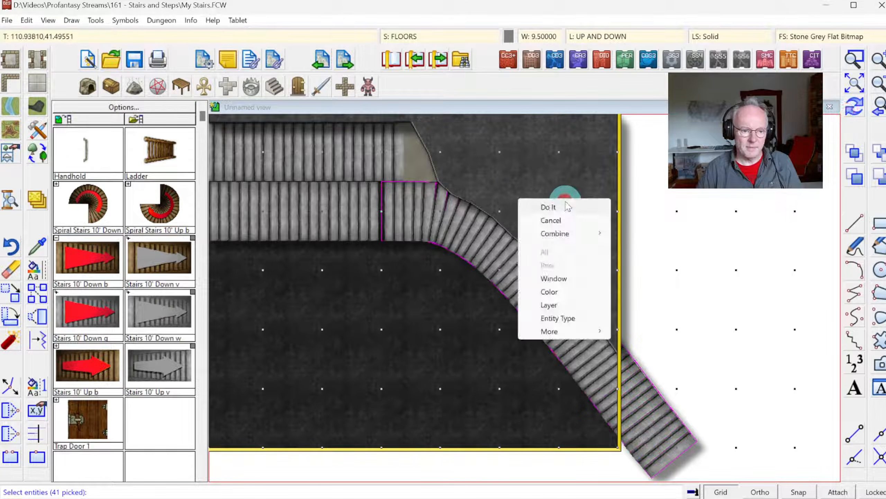
left_click(855, 106)
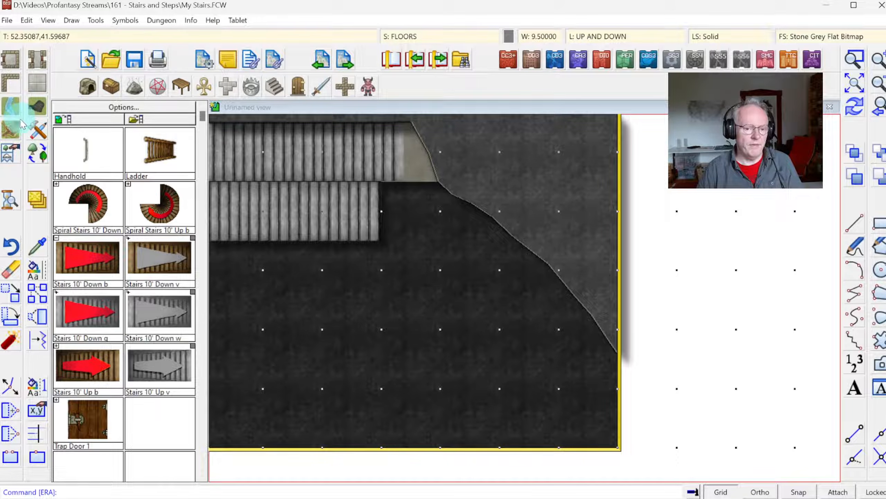
Try a Steps, 10' Grey Curved path from beyond the map's corner along the raised floor edge to 80,40, and undo it.
left_click(36, 131)
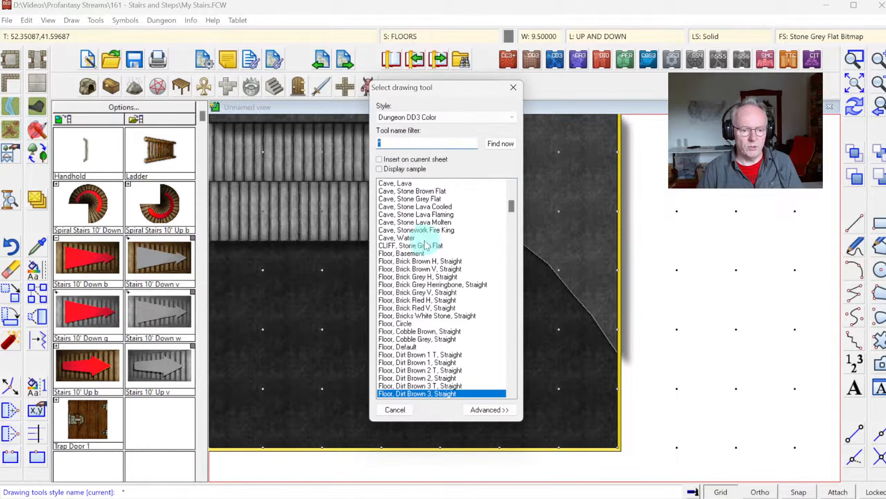
left_click(511, 210)
left_click_drag(511, 218, 512, 286)
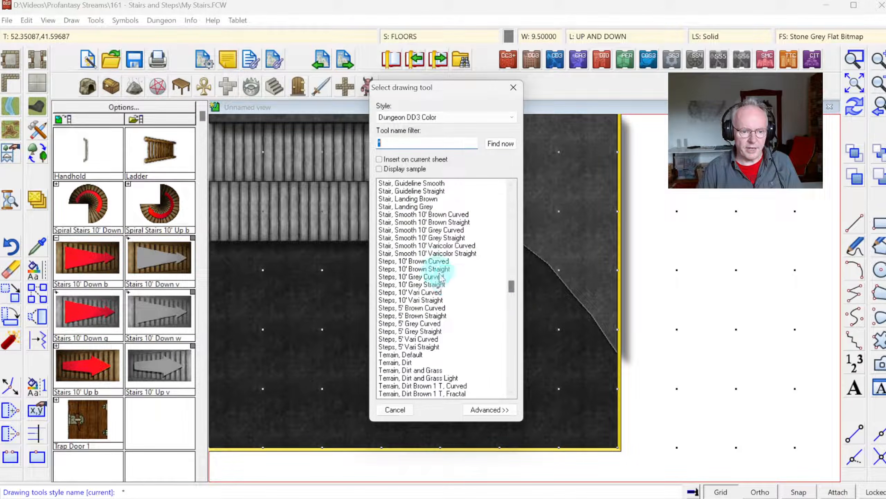
double_click(410, 277)
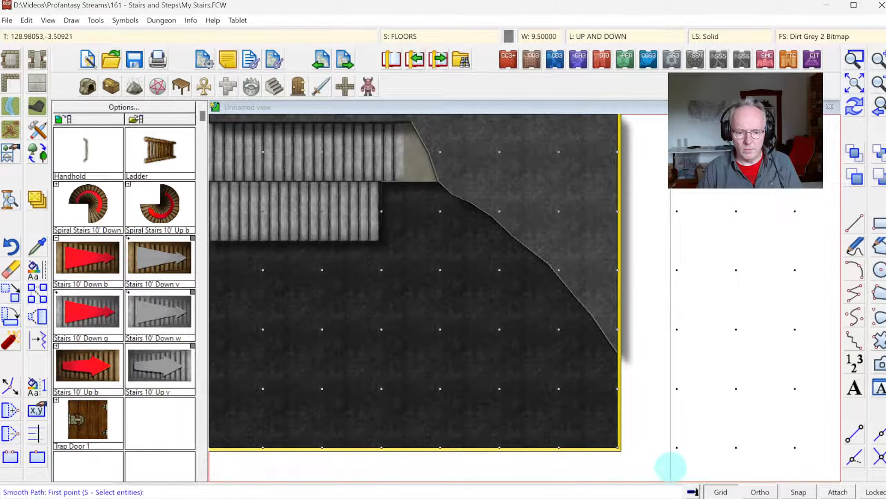
left_click(678, 474)
left_click(625, 403)
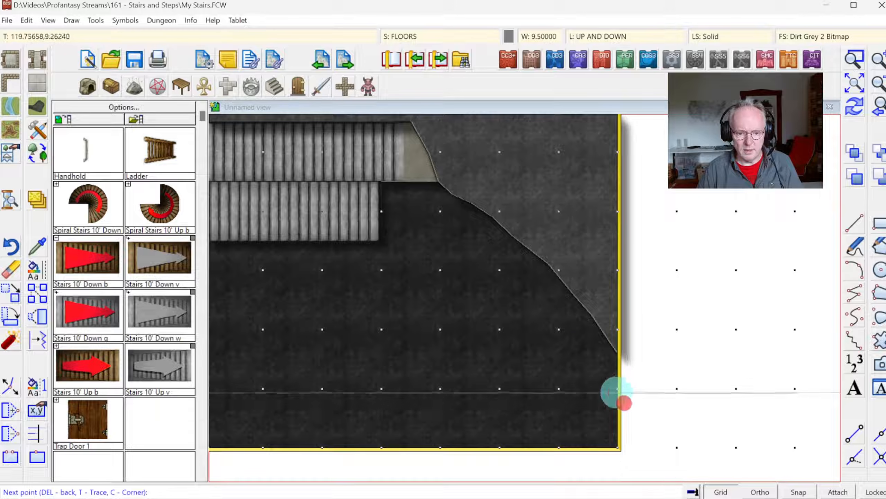
left_click(573, 341)
left_click(528, 286)
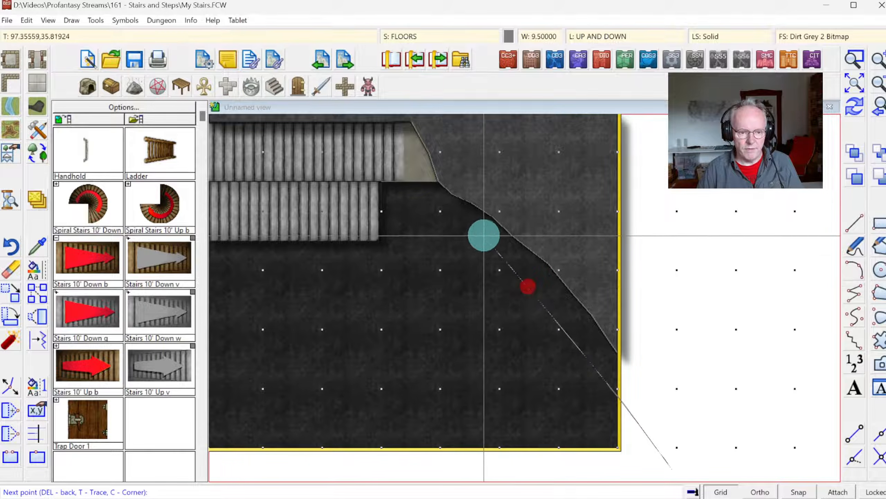
left_click(484, 239)
left_click(786, 492)
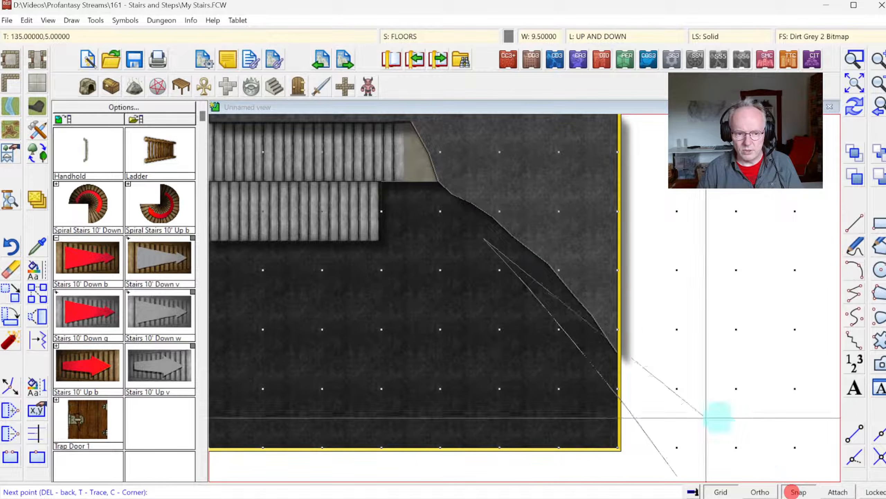
left_click(451, 204)
left_click(417, 198)
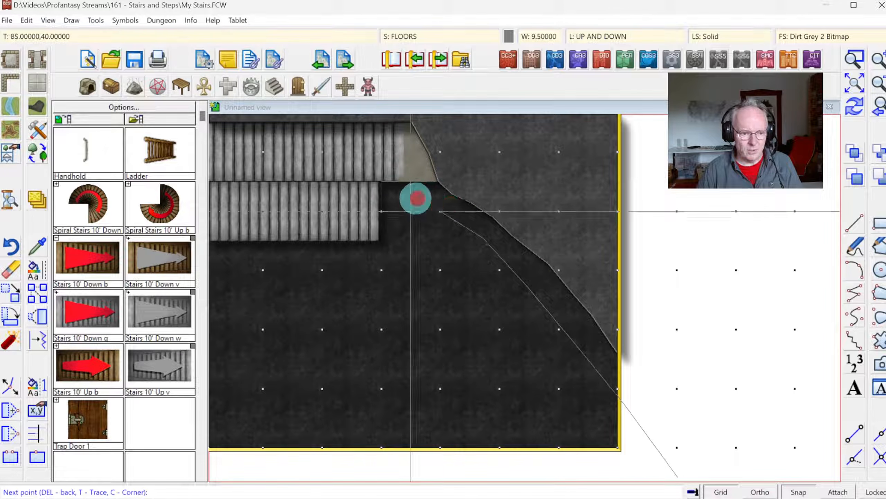
left_click(393, 209)
right_click(440, 265)
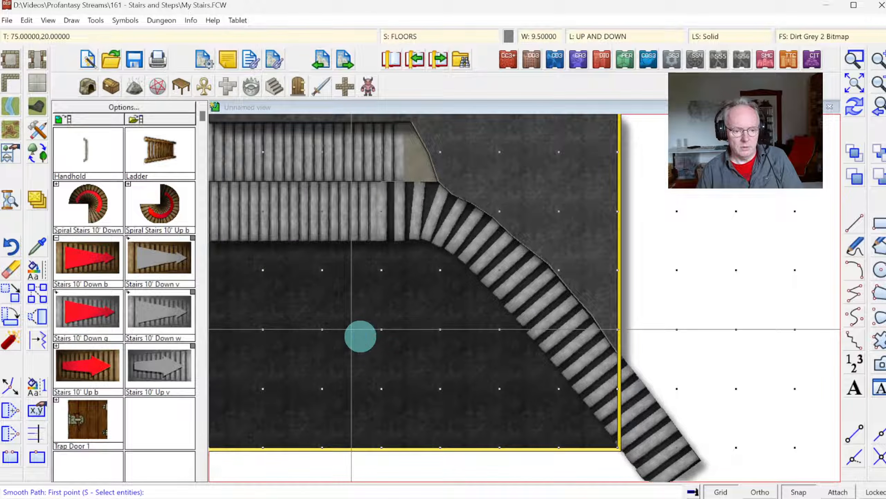
key("ctrl+z")
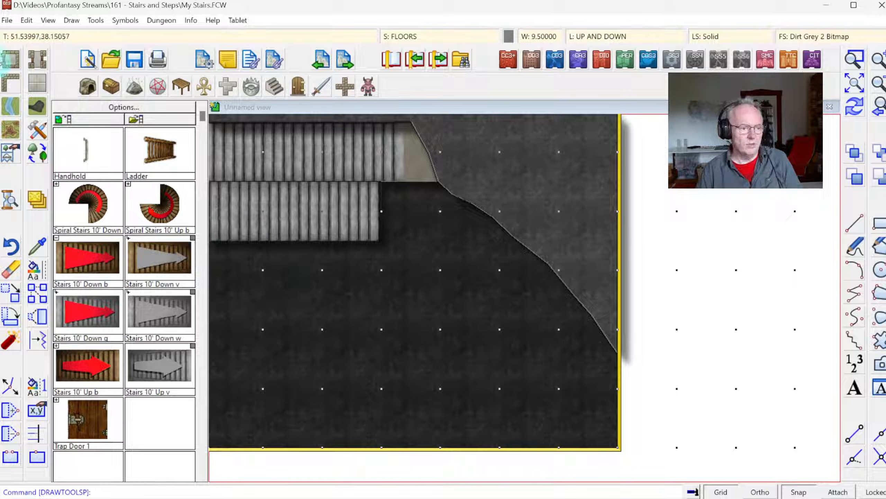
Draw a Stair, 10' Grey Curved from 130,-5 along the raised floor edge to 80,40, with grid snapping off only for the middle points.
left_click(36, 129)
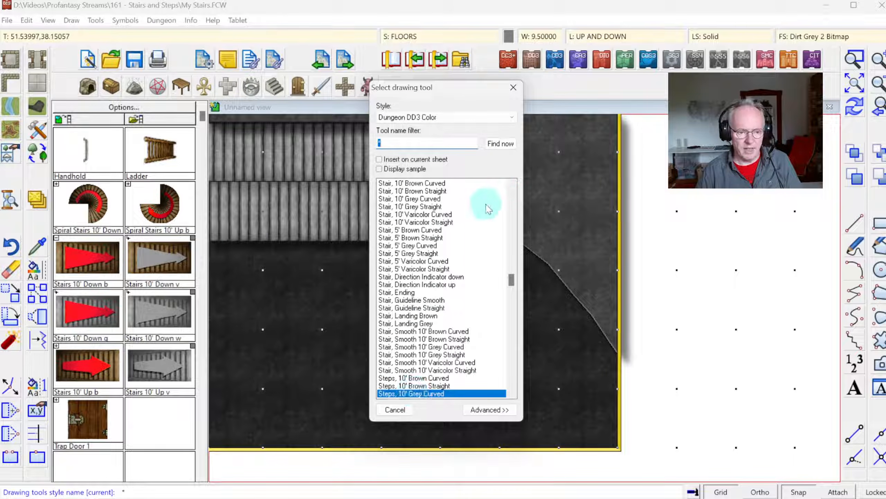
double_click(406, 200)
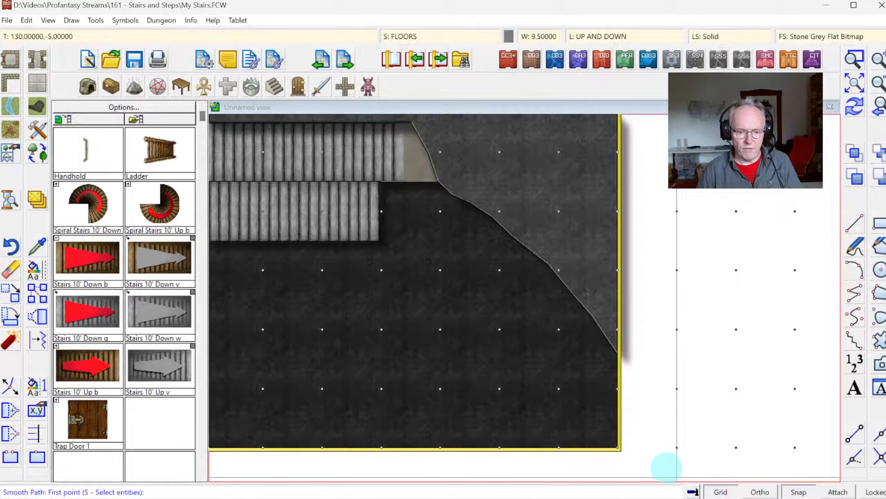
left_click(667, 468)
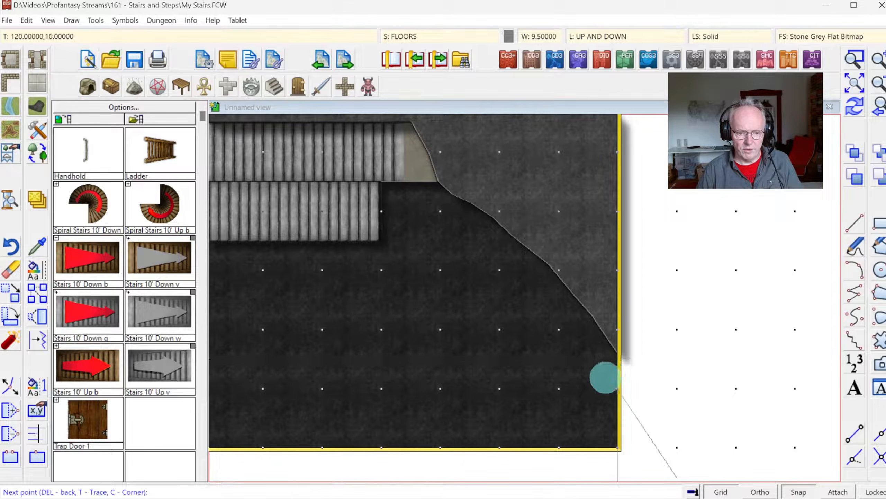
left_click(798, 491)
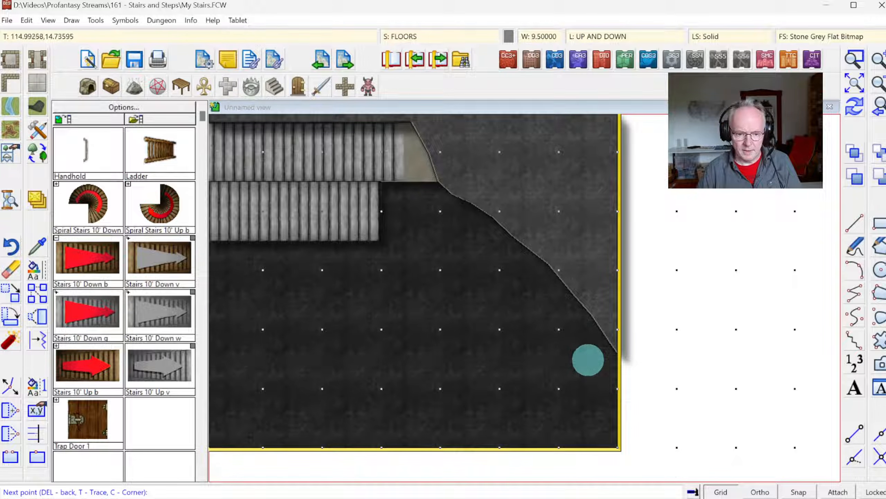
left_click(586, 360)
left_click(560, 320)
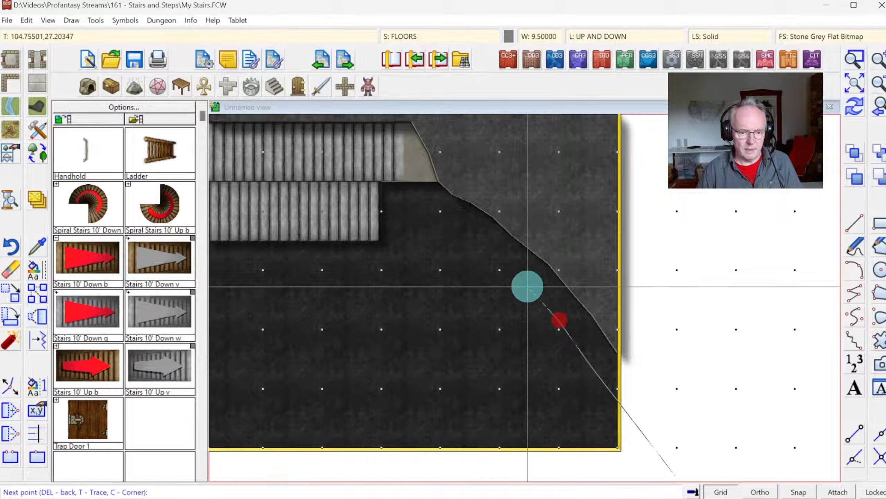
left_click(528, 287)
left_click(490, 252)
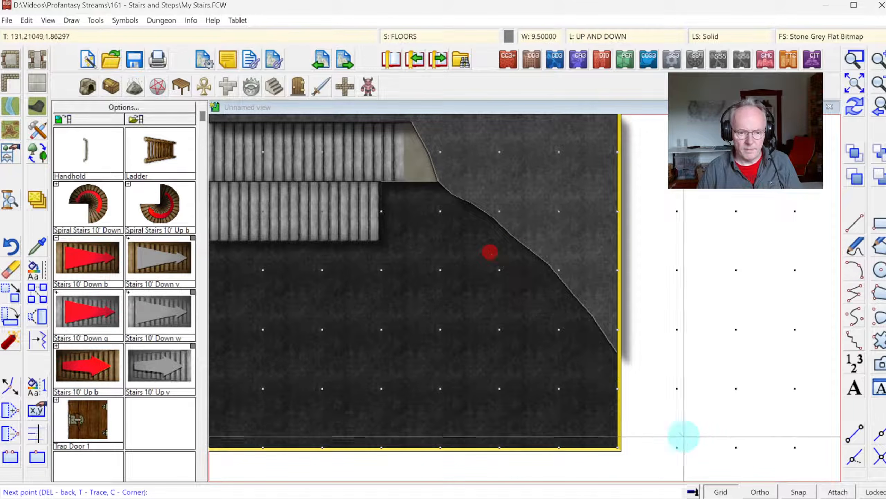
left_click(799, 491)
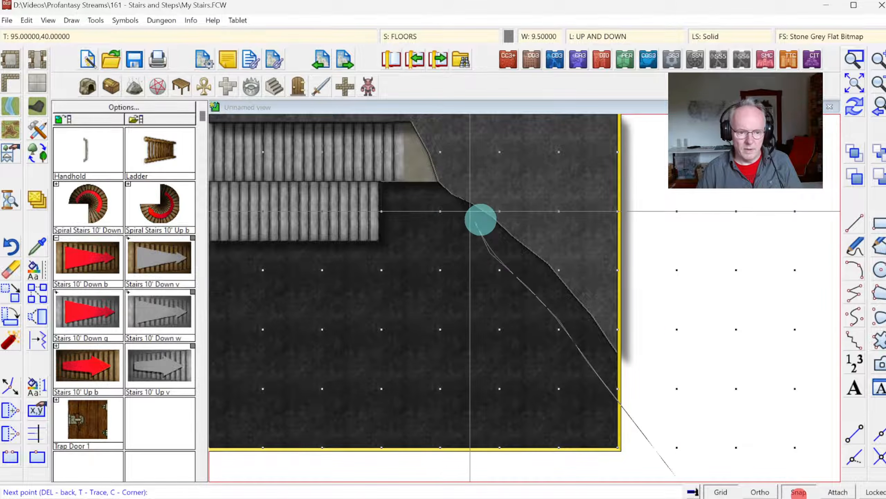
left_click(452, 212)
left_click(410, 205)
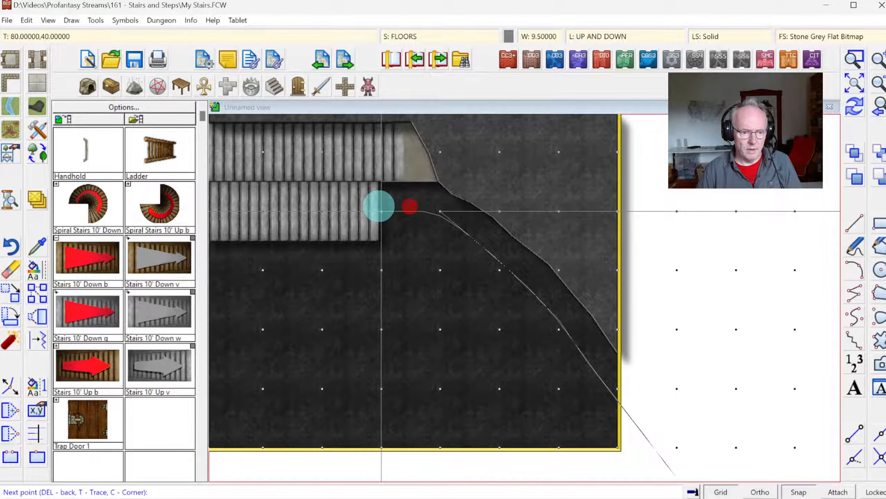
left_click(379, 206)
right_click(379, 206)
right_click(456, 327)
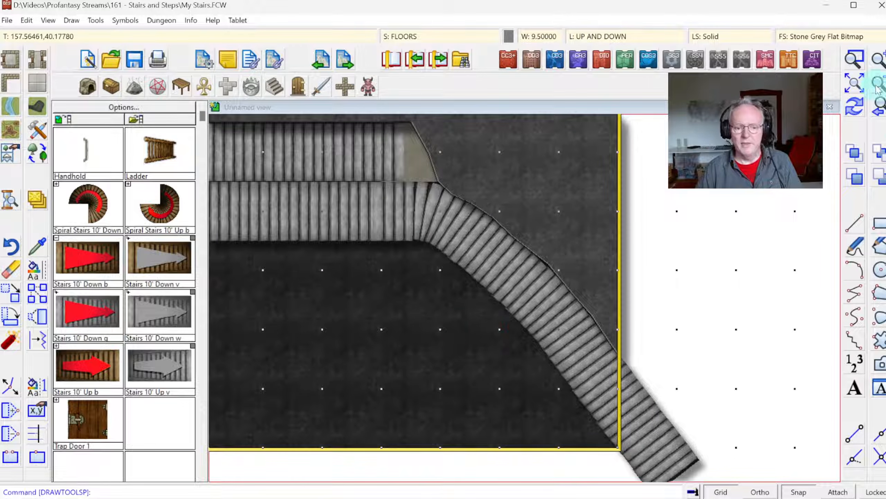
Mask everything outside the map border with the COLLAR command, accepting its default area and size.
left_click(854, 61)
left_click(372, 162)
left_click(467, 248)
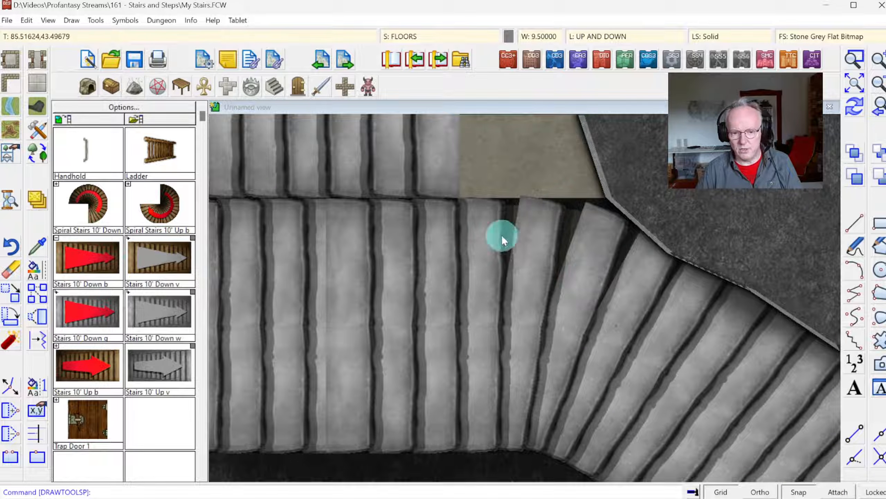
left_click(877, 83)
left_click(852, 84)
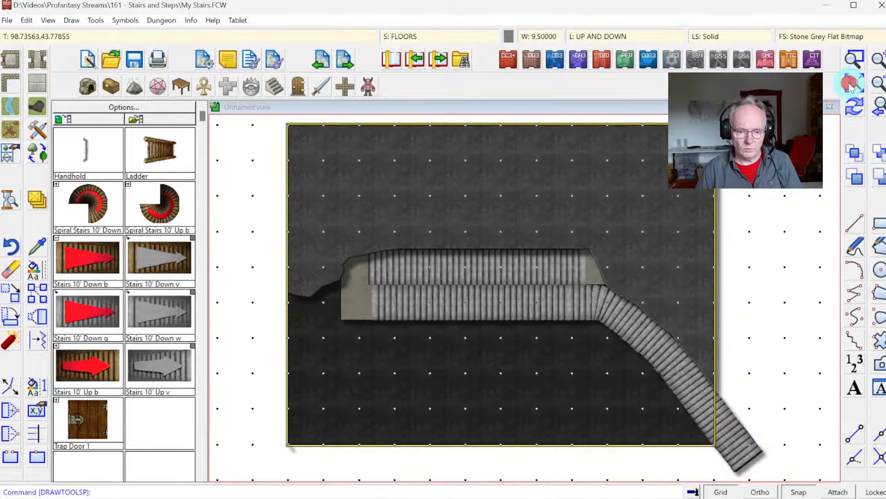
left_click(531, 263)
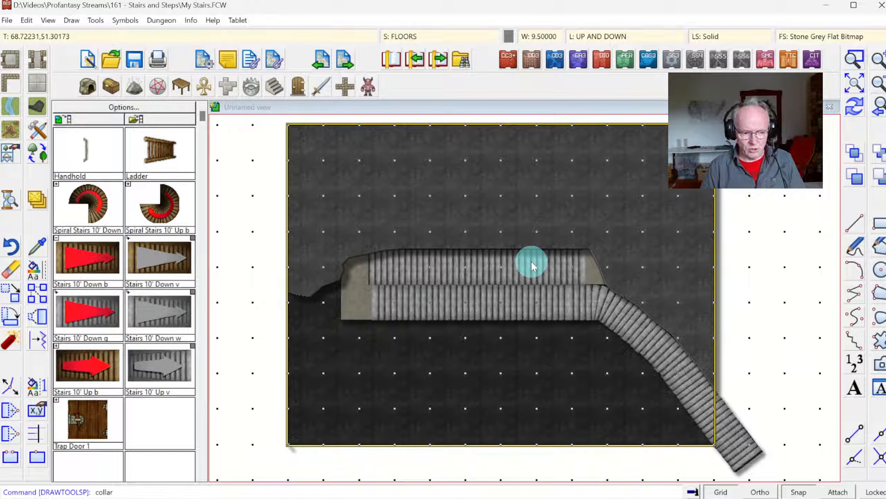
key("Return")
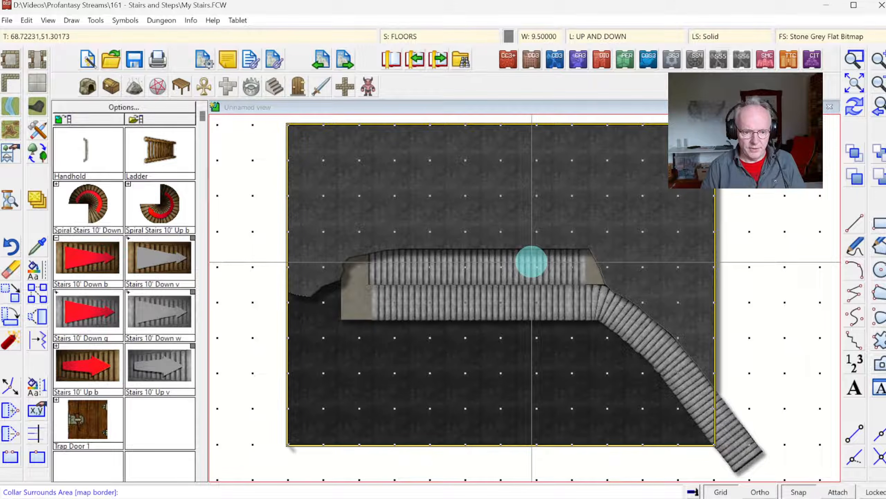
key("Return")
key("Return")
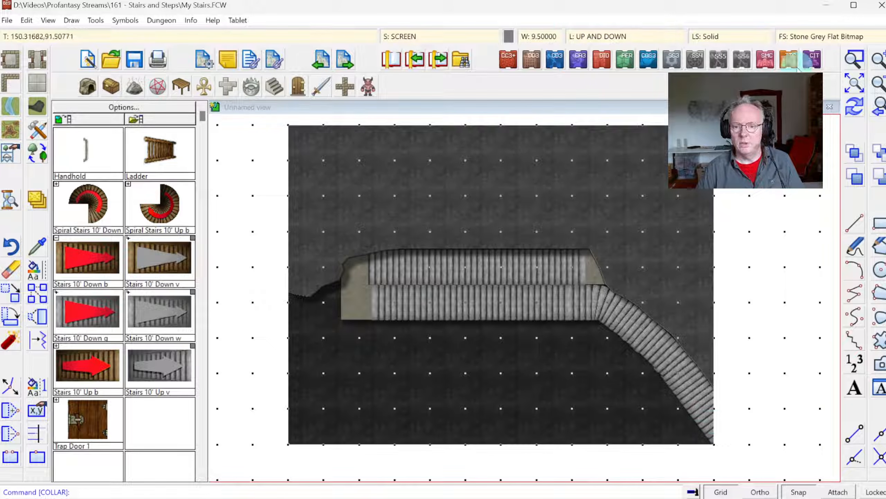
Move the SCREEN sheet up one place in the drawing's sheet order, ahead of MAP BORDER.
left_click(411, 36)
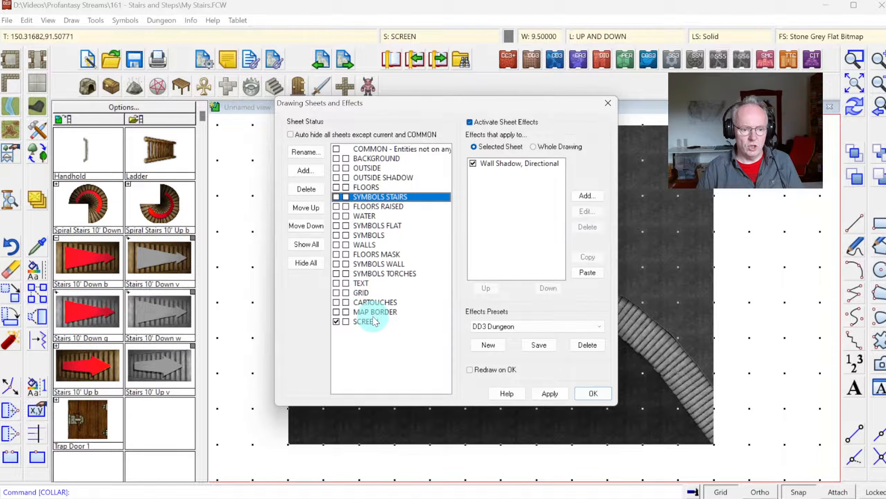
left_click(372, 313)
left_click(368, 321)
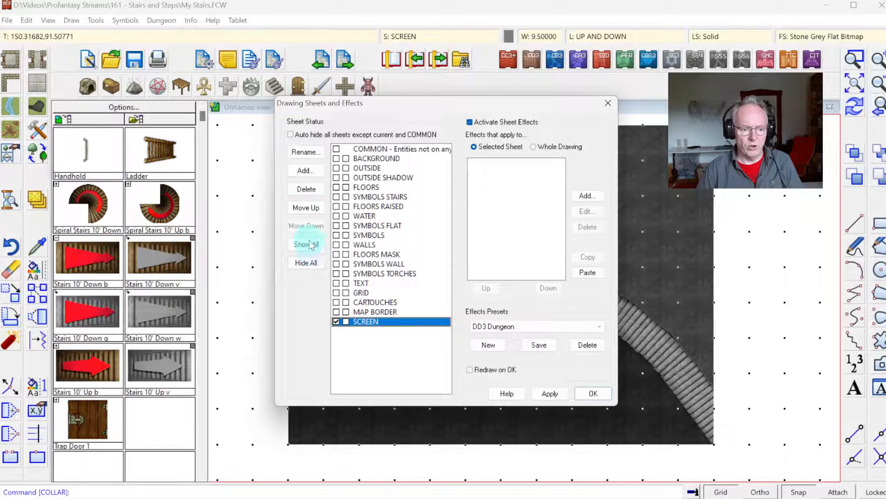
left_click(305, 208)
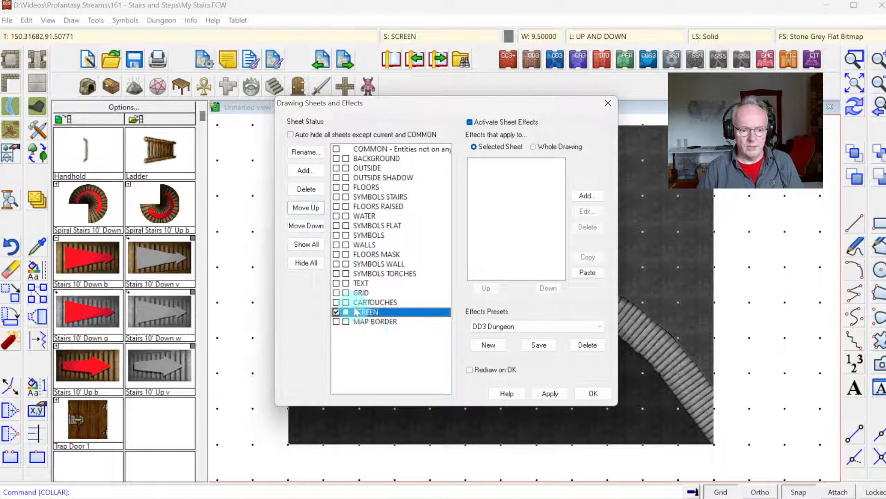
Accept the drawing sheet order with SCREEN between CARTOUCHES and MAP BORDER, and inspect the double staircase and its western landing.
left_click(589, 394)
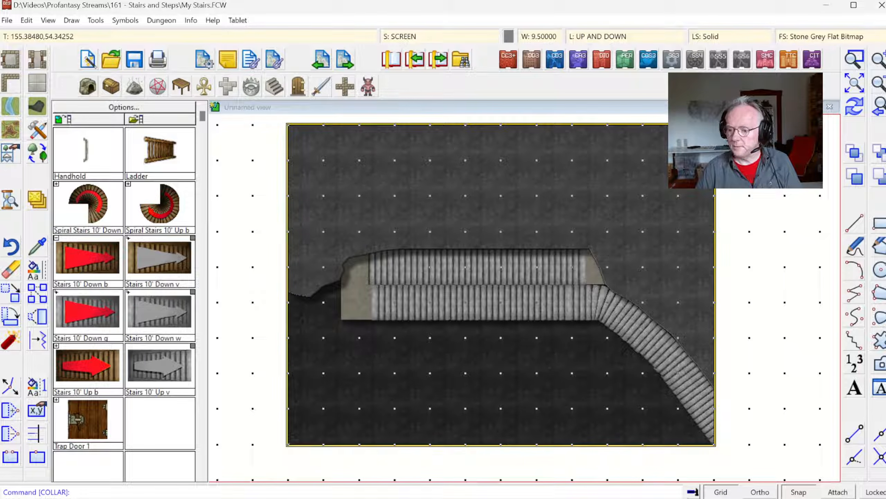
left_click(854, 60)
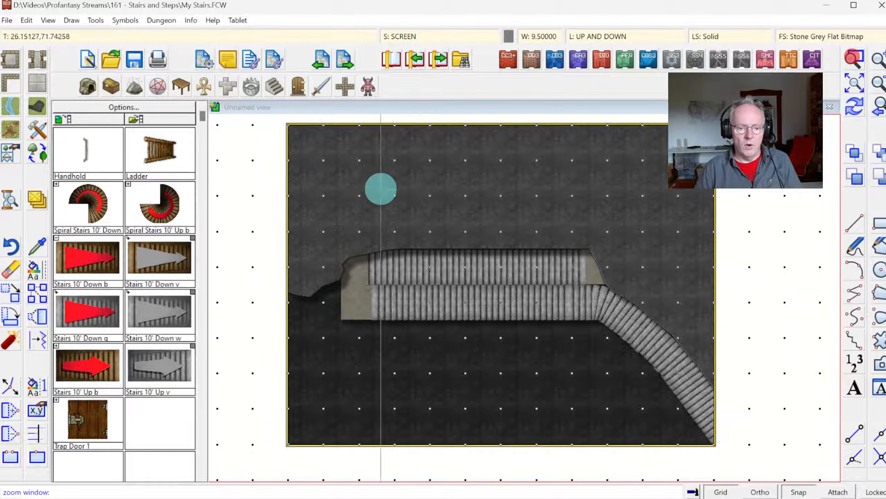
left_click(312, 192)
left_click(654, 359)
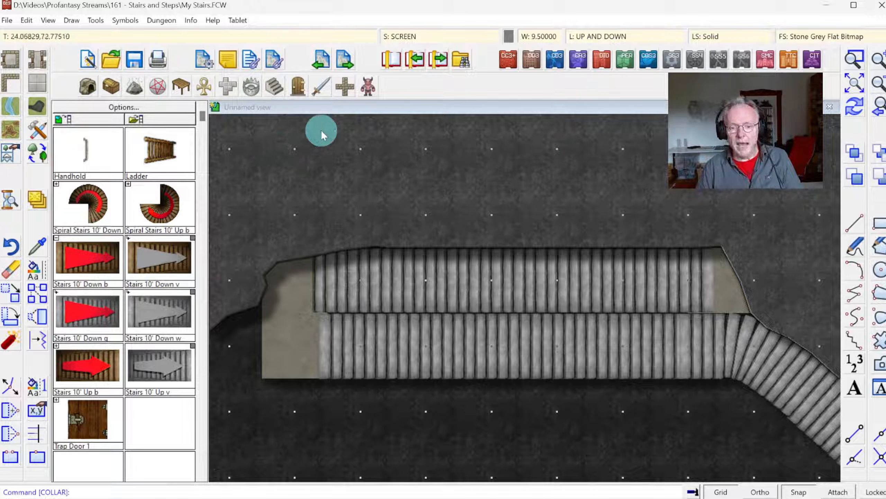
left_click(864, 89)
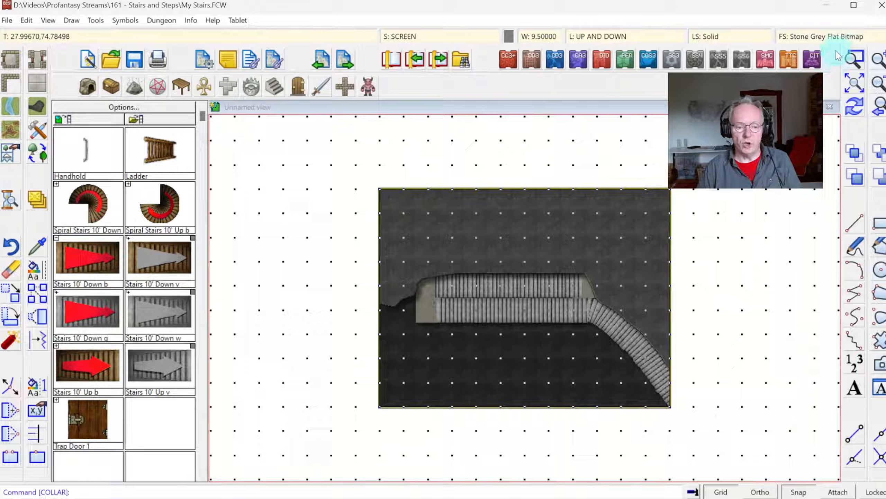
left_click(854, 59)
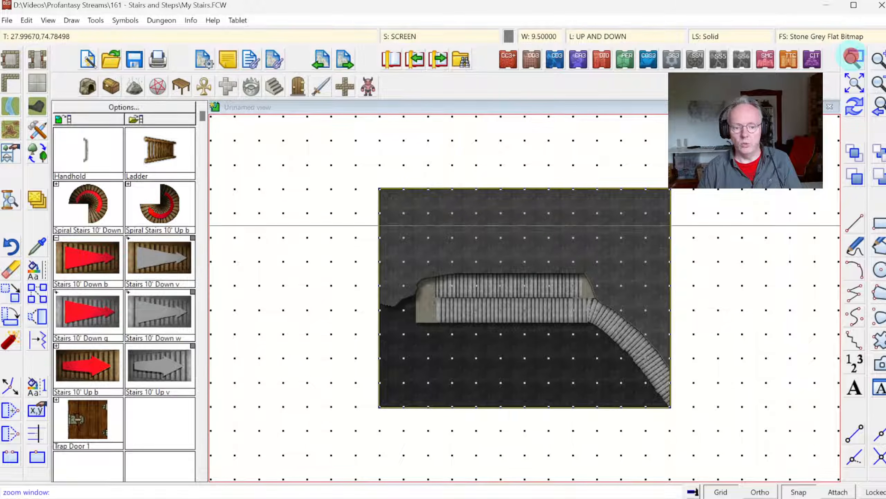
left_click(364, 258)
left_click(485, 370)
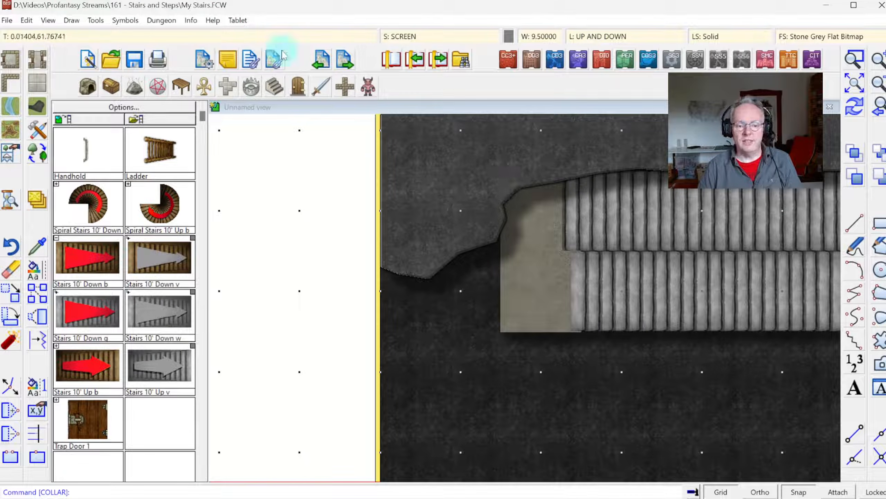
Open Symbols Along for the DD3 Step 10 by 2 grey 1 symbol and set all scale and along percentages to 60.
left_click(72, 21)
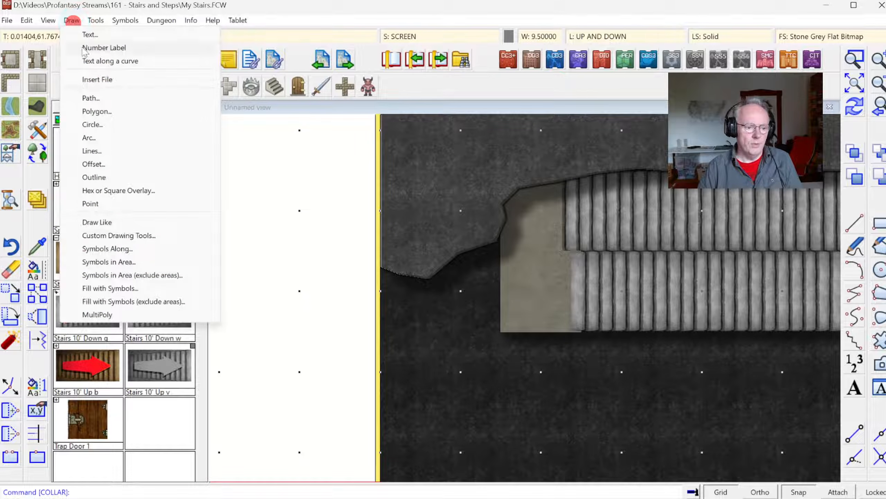
left_click(117, 249)
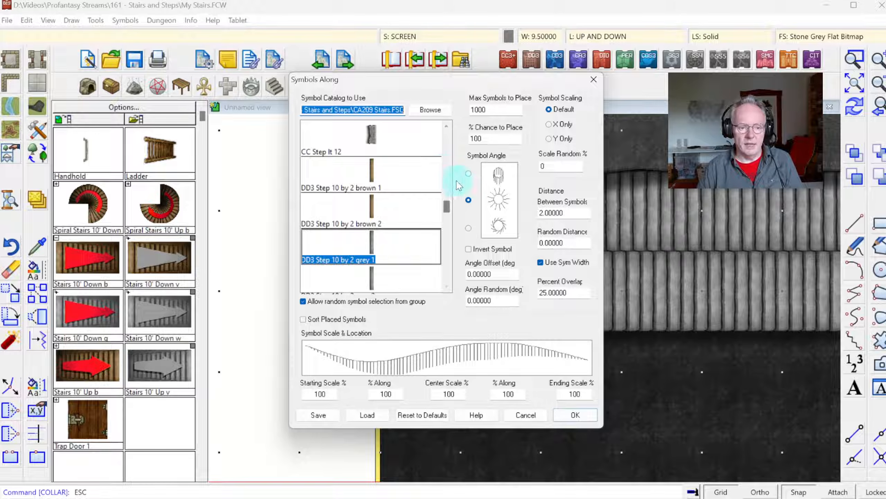
scroll(446, 202, "down", 1)
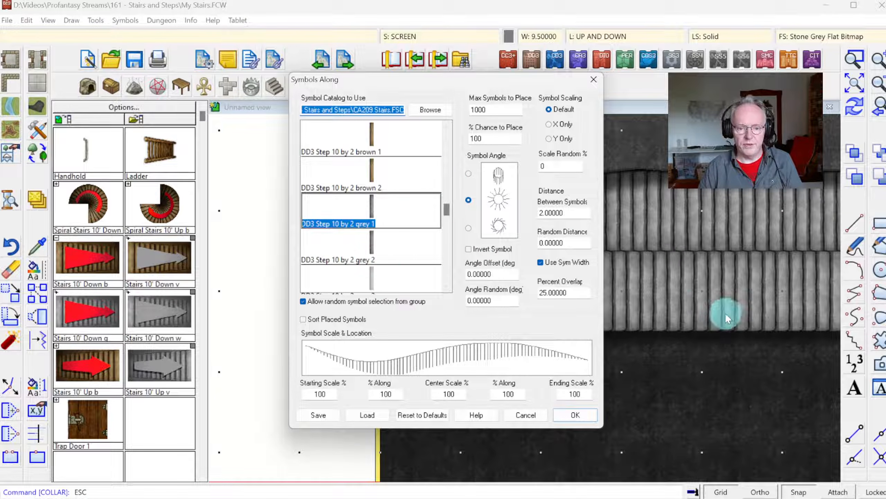
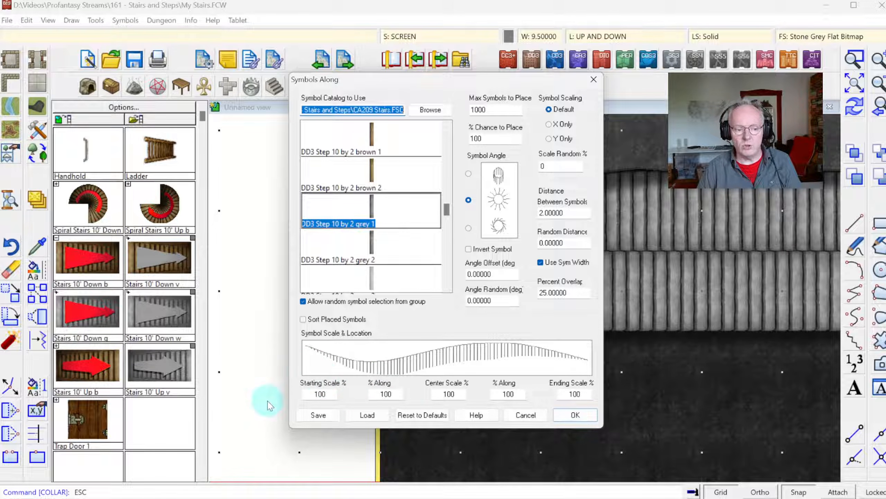
double_click(328, 394)
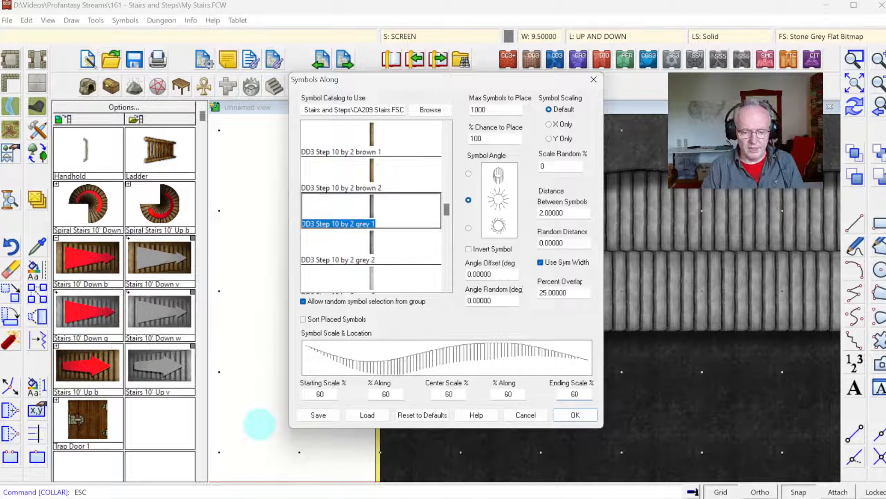
key("Tab")
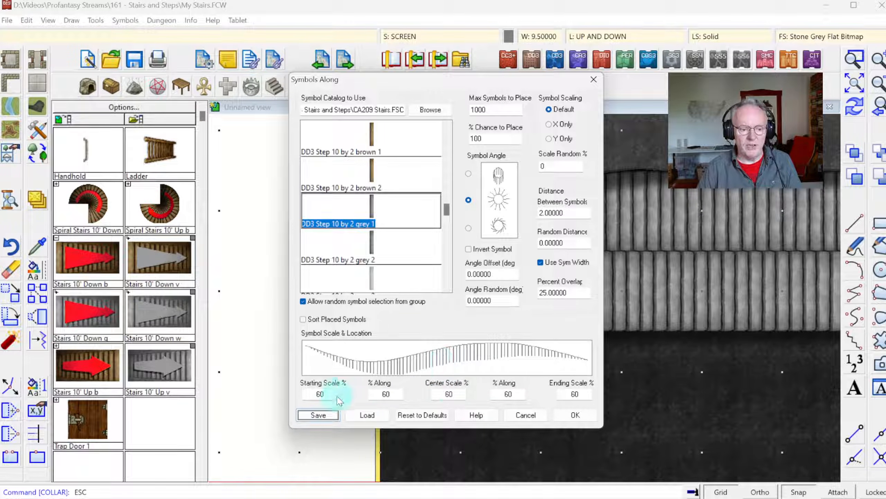
left_click(326, 419)
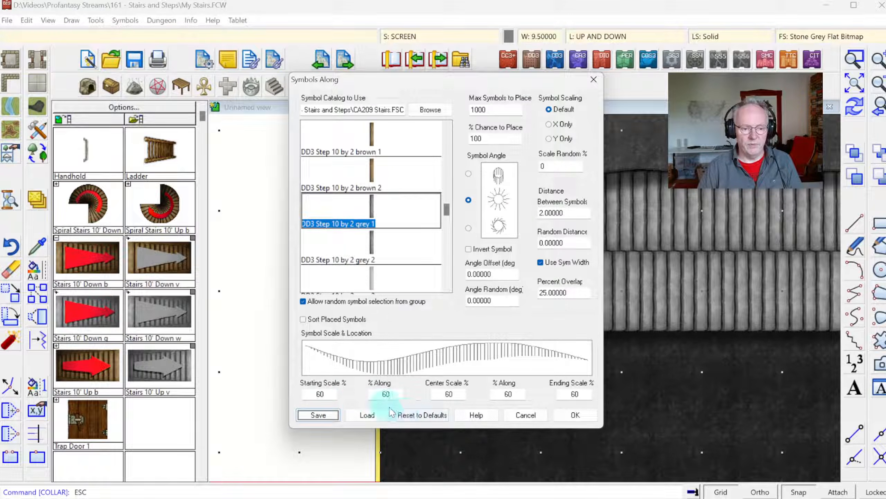
left_click(517, 419)
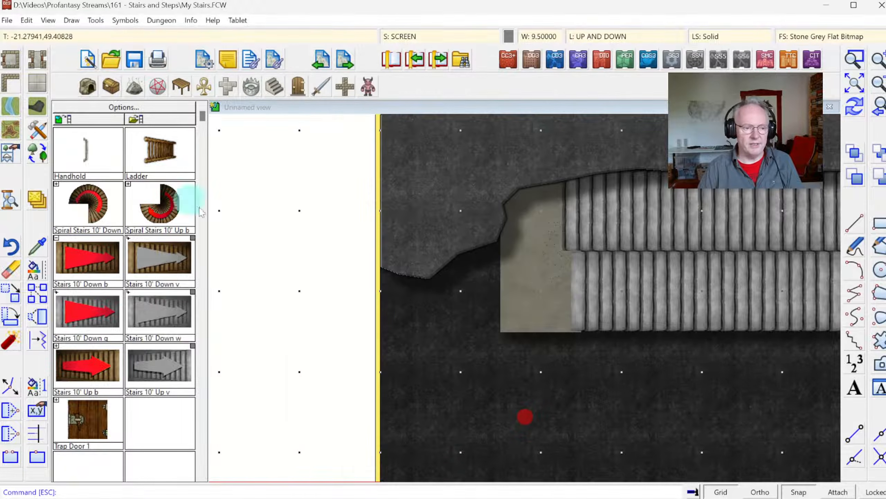
double_click(7, 5)
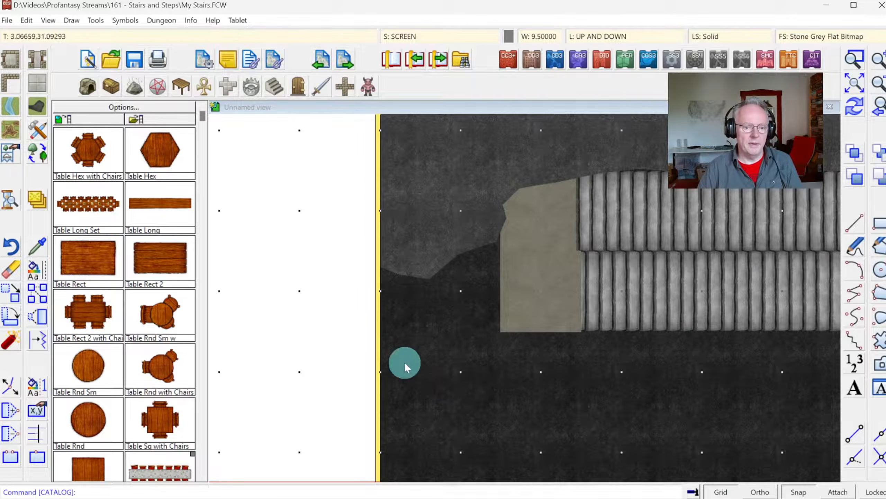
Reopen Symbols Along and begin saving its settings, browsing to the D:\ProgramData\CC3Plus folder.
left_click(71, 20)
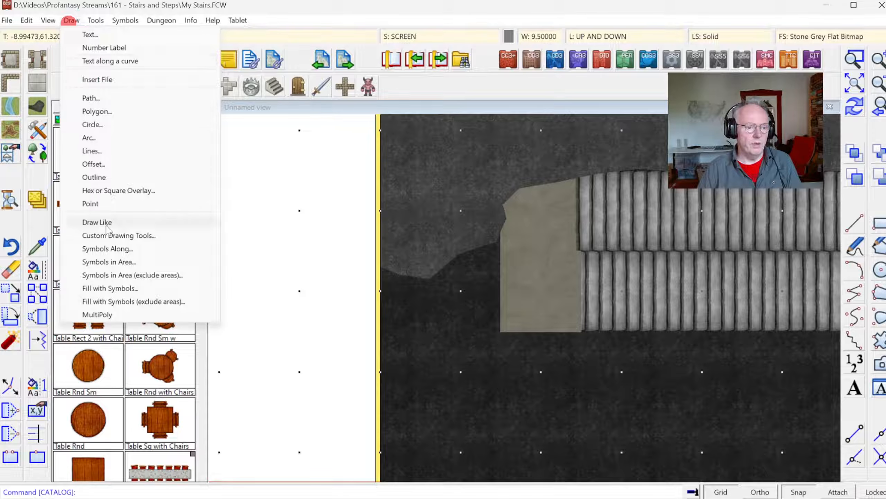
left_click(104, 248)
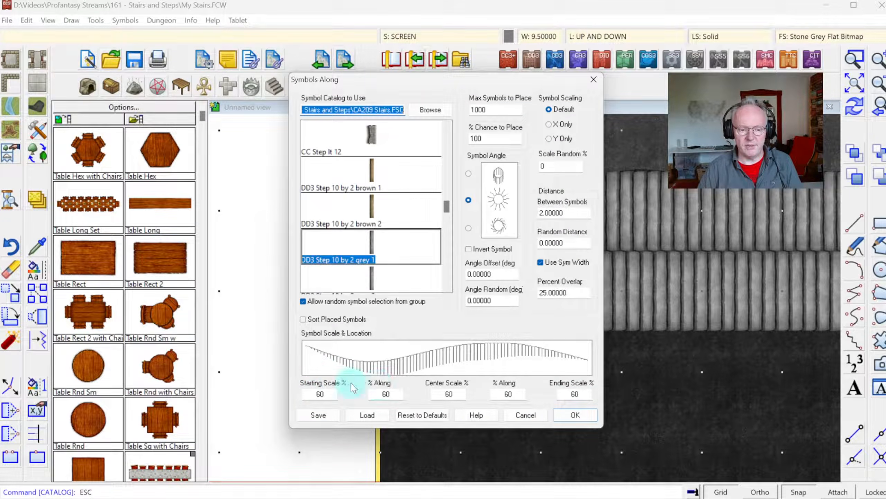
left_click(317, 414)
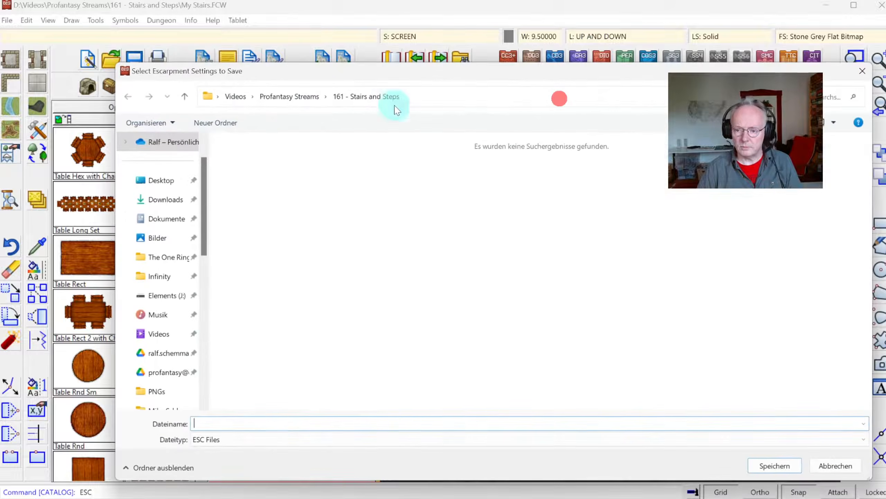
left_click(202, 268)
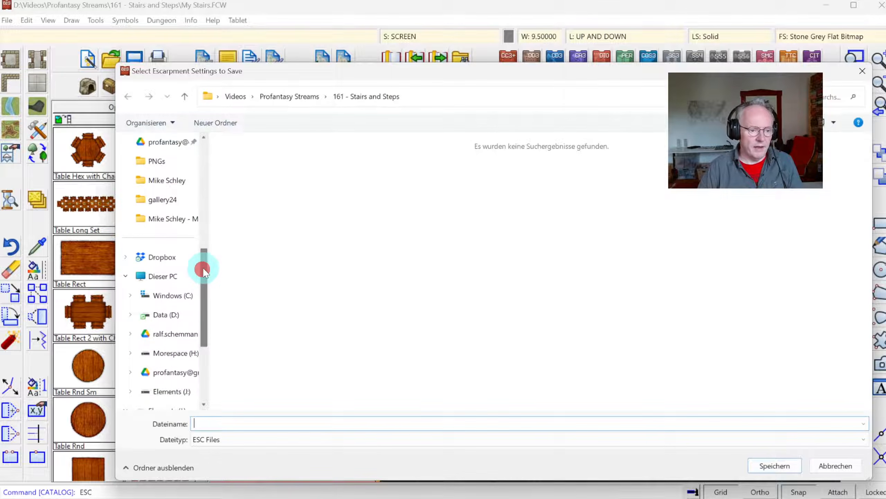
left_click_drag(203, 267, 168, 313)
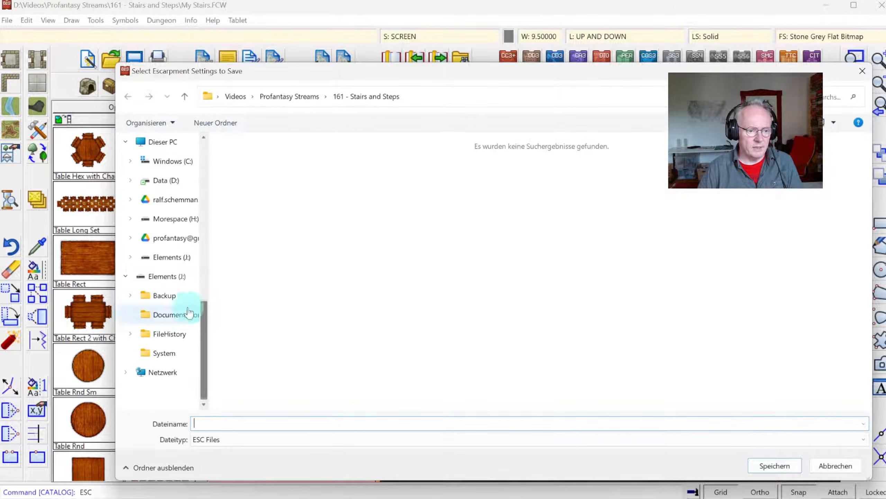
left_click(168, 181)
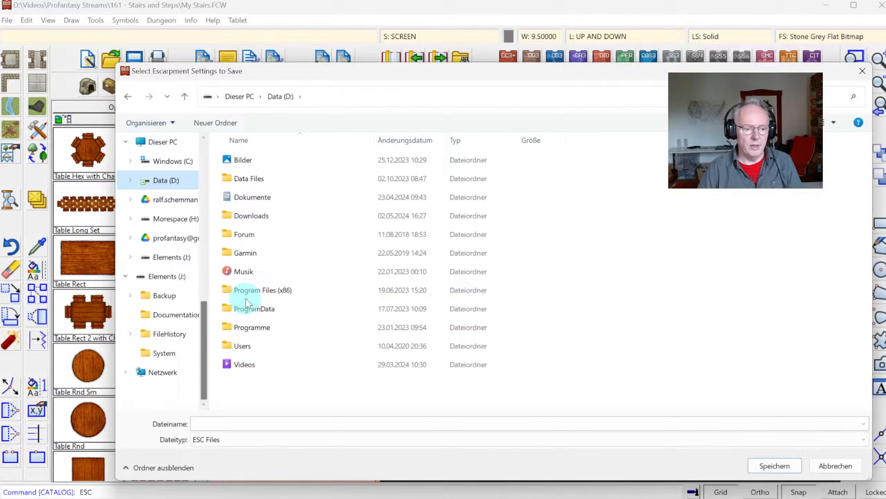
double_click(251, 309)
double_click(250, 178)
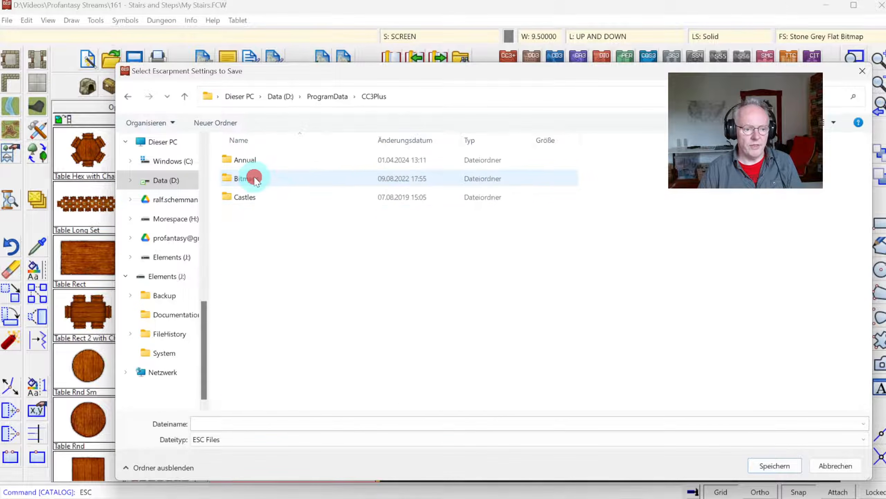
Open the System\Fillers\Annual subfolder as the save location for the settings file.
scroll(277, 357, "down", 3)
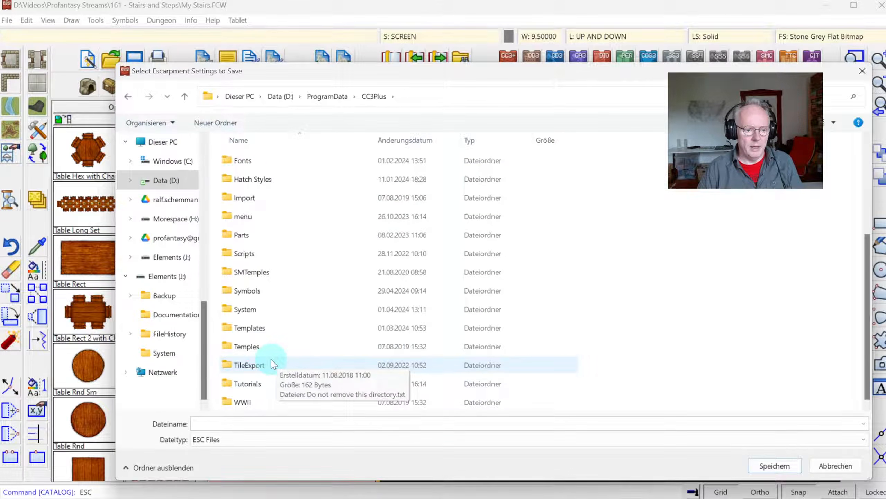
left_click(246, 310)
double_click(246, 310)
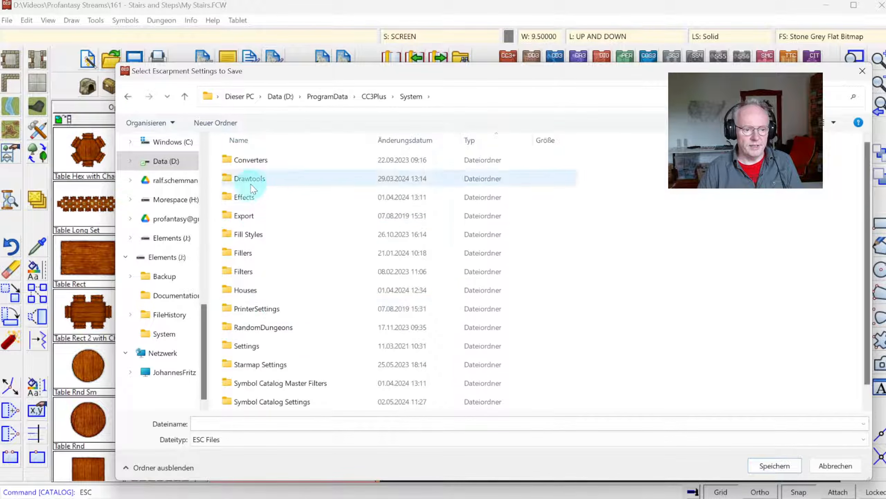
left_click(257, 256)
double_click(257, 258)
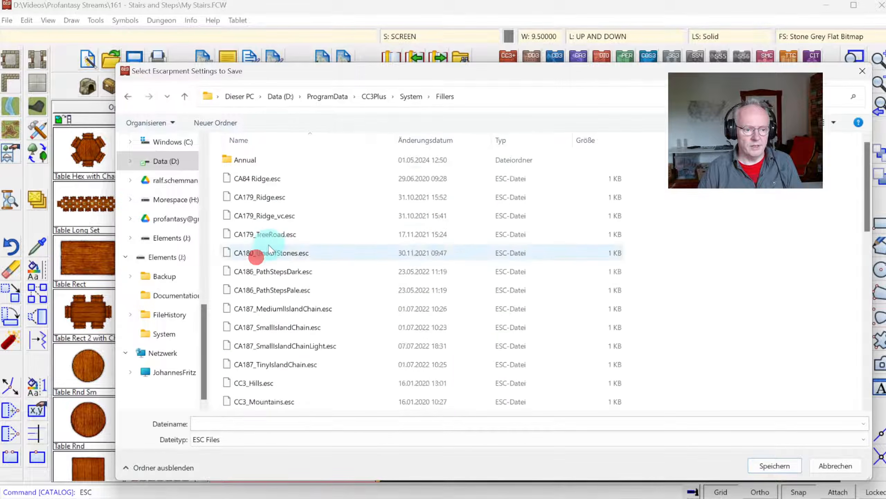
double_click(247, 159)
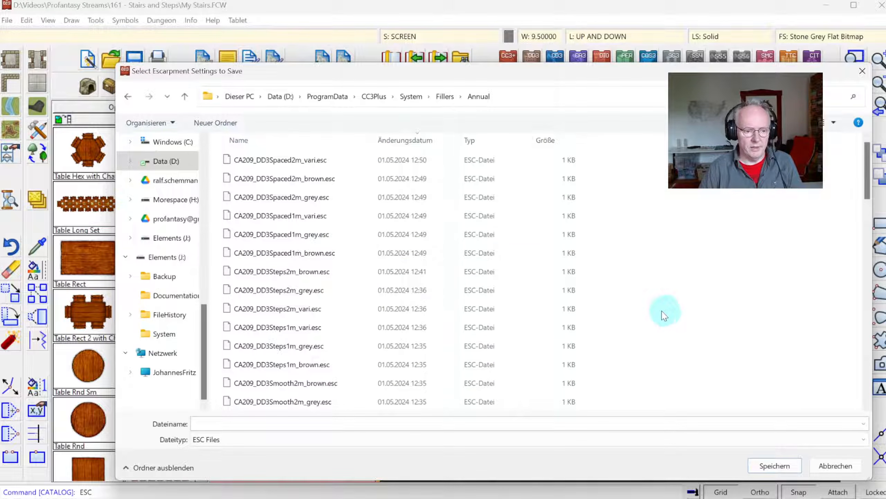
Find the existing CA209_DD3Steps10by2_grey.esc settings file and pick it as the basis for the new file name.
left_click_drag(865, 167, 885, 255)
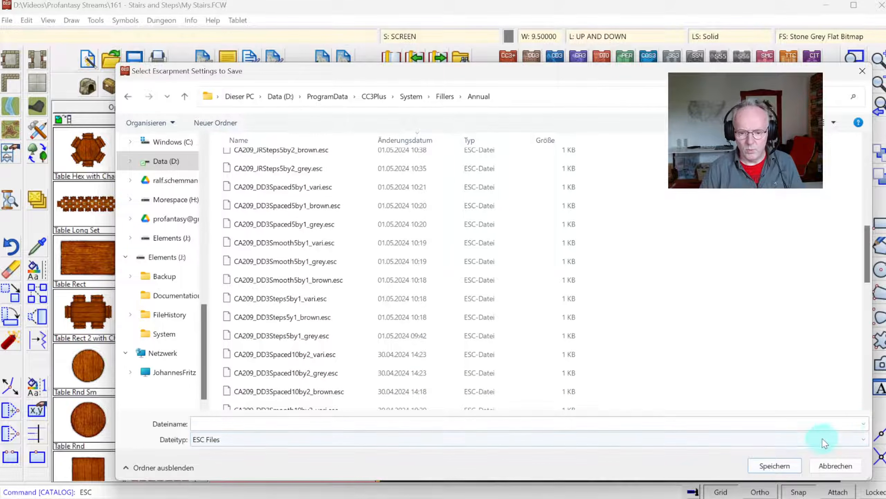
left_click(867, 424)
left_click(868, 424)
left_click(868, 423)
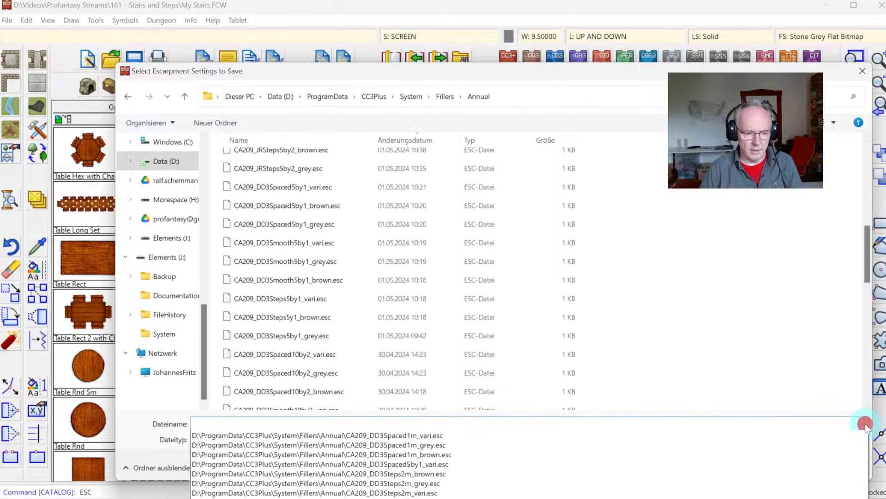
left_click(868, 421)
left_click(867, 406)
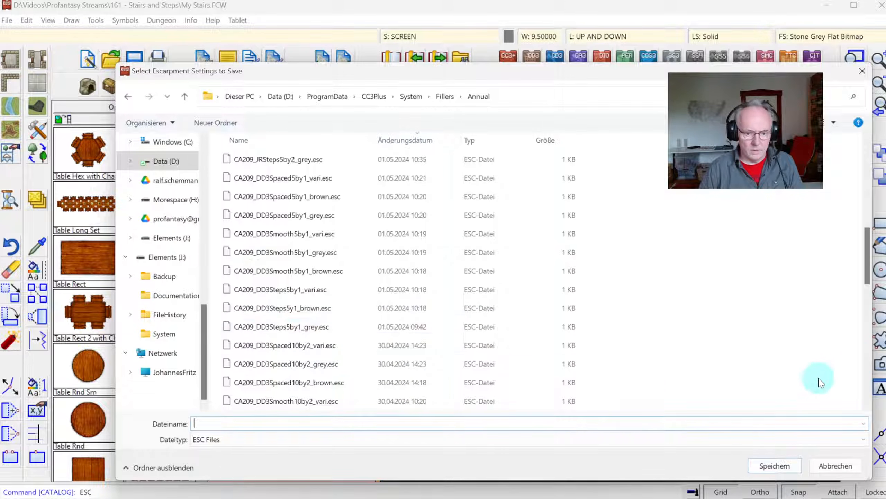
scroll(870, 363, "down", 5)
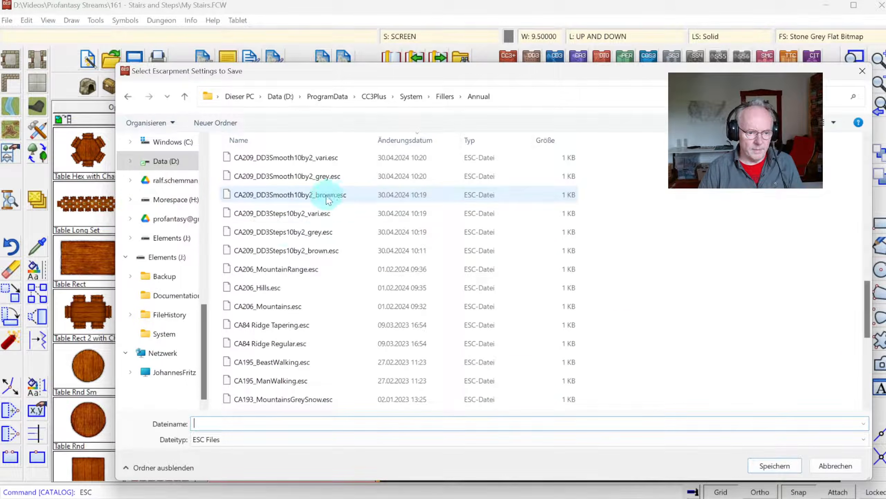
left_click(287, 232)
Save the settings as CA209_DD3Steps6ft_grey.esc and accept the Symbols Along settings.
left_click(244, 423)
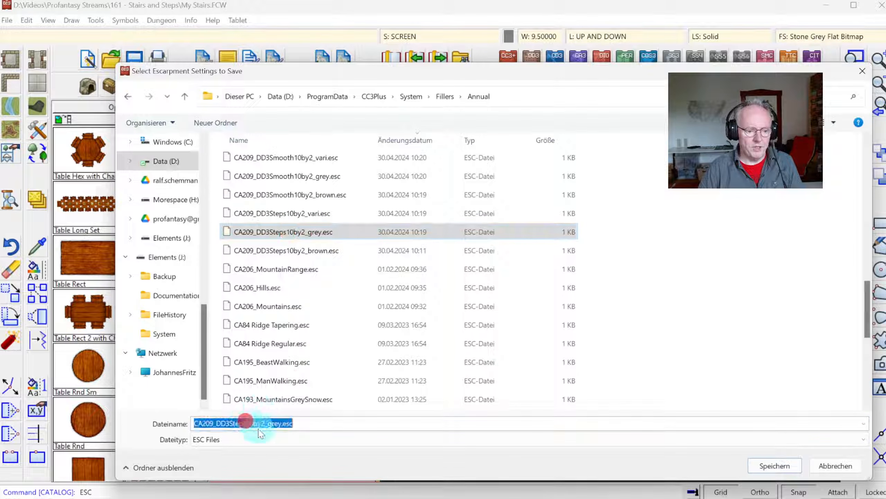
left_click(260, 424)
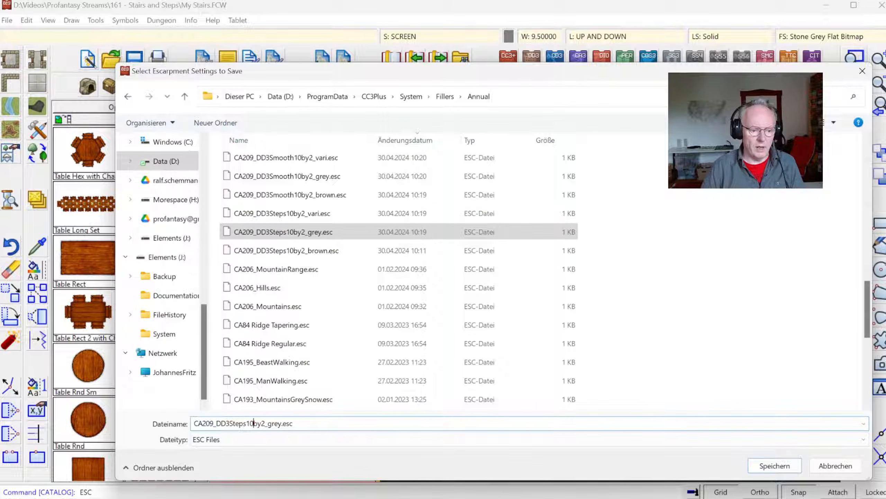
key("BackSpace")
key("BackSpace")
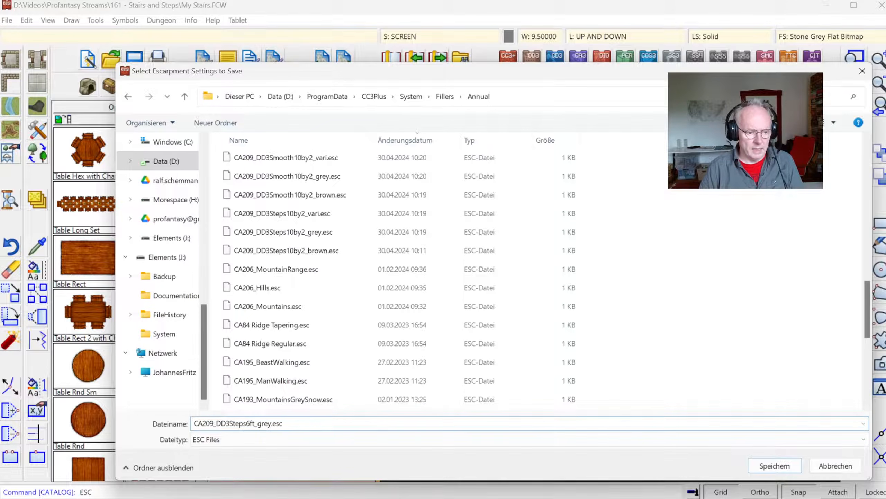
key("Return")
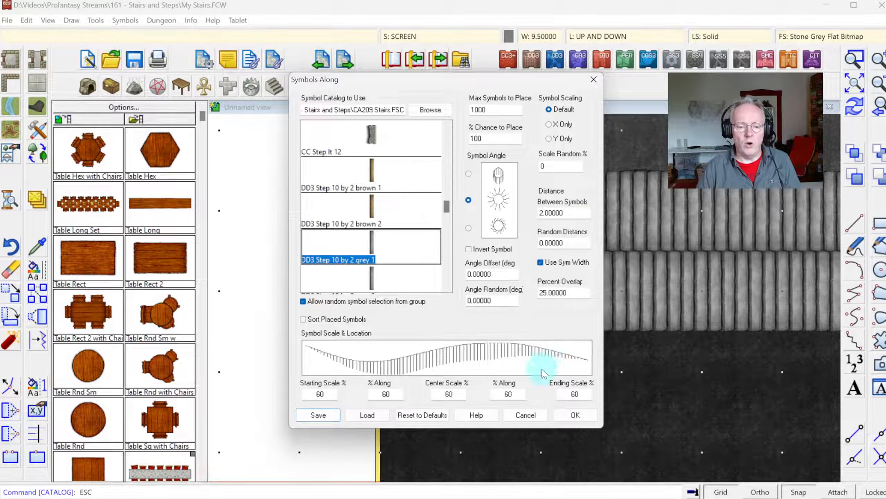
left_click(573, 415)
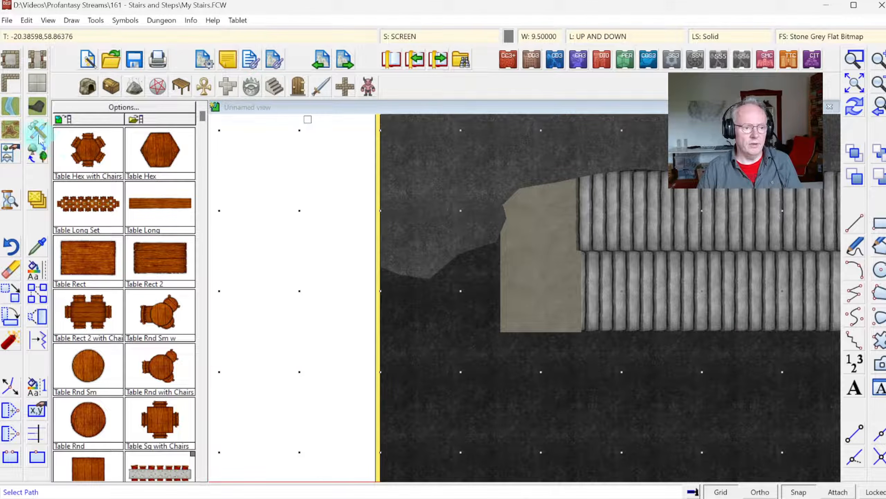
Draw a curved path with the Stair, Guideline Smooth tool from just below the grey landing down to the map's bottom edge.
left_click(882, 82)
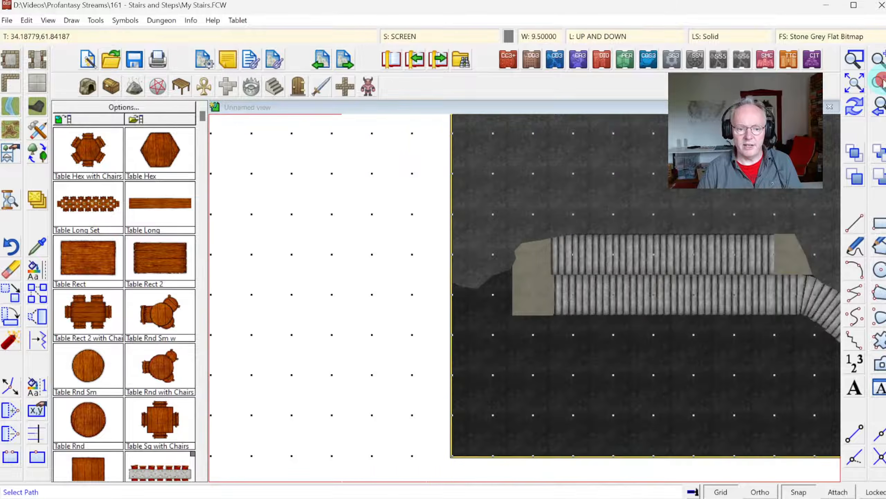
left_click(882, 82)
left_click(38, 129)
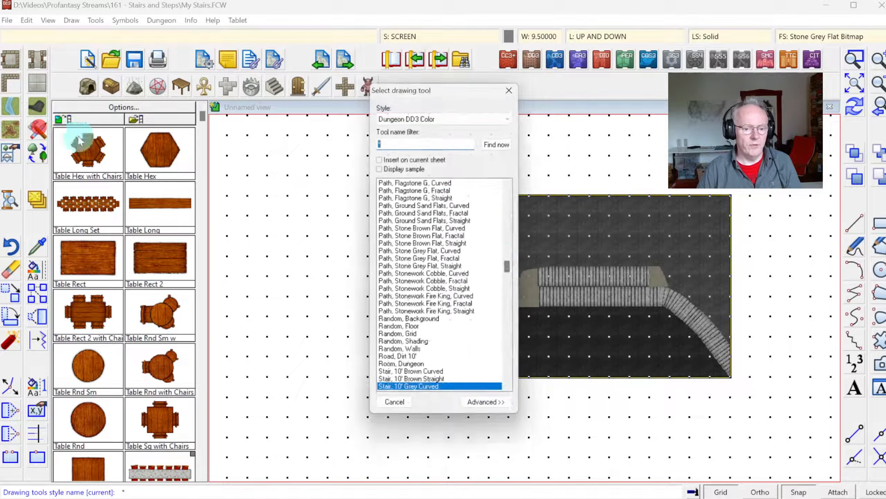
left_click_drag(509, 266, 517, 284)
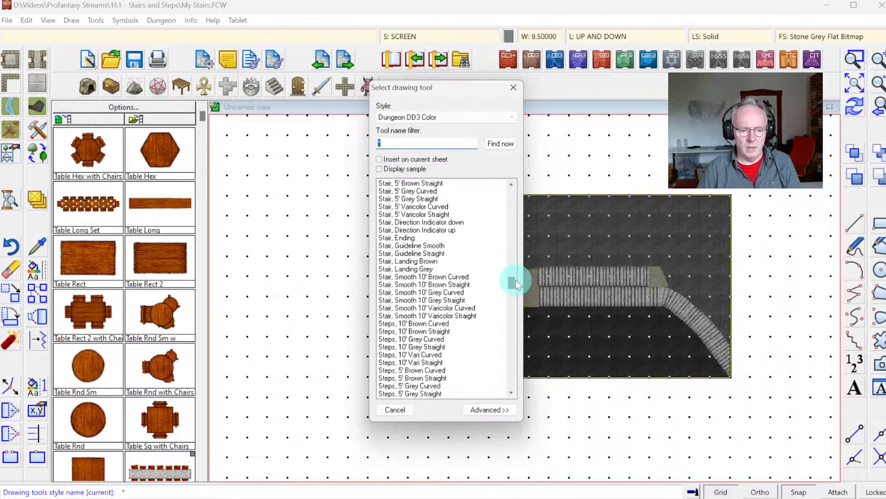
double_click(420, 248)
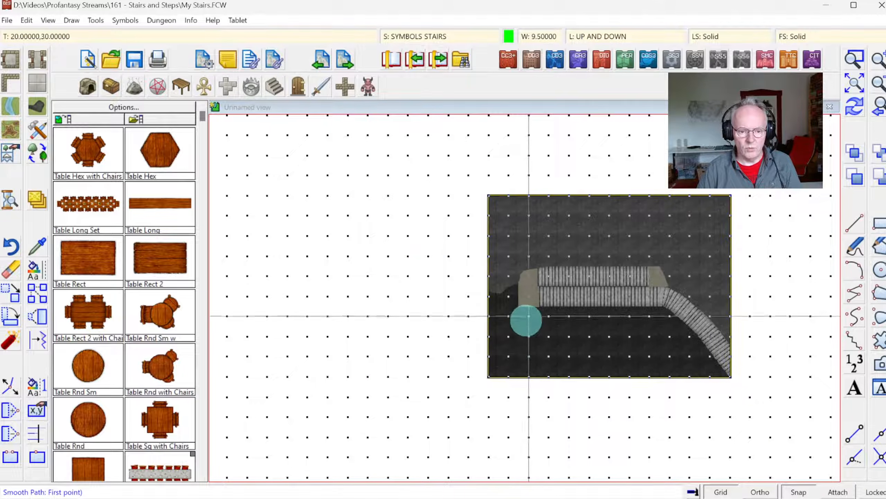
left_click(528, 317)
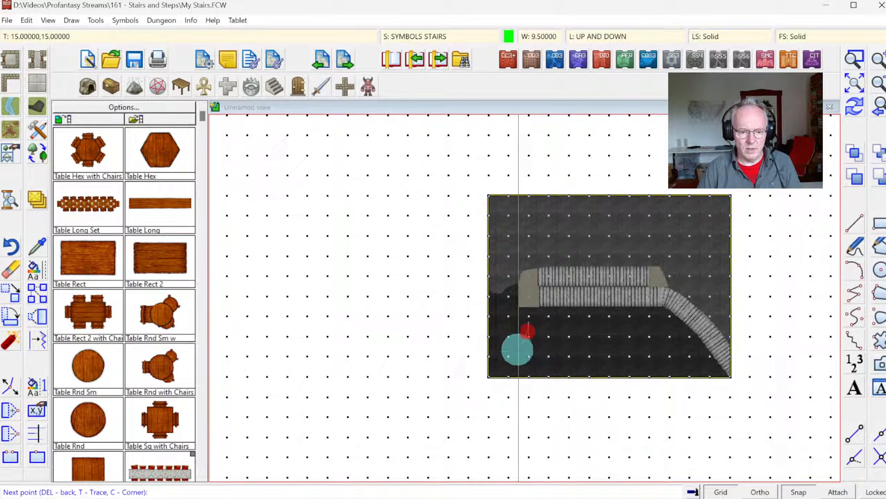
left_click(506, 372)
right_click(506, 371)
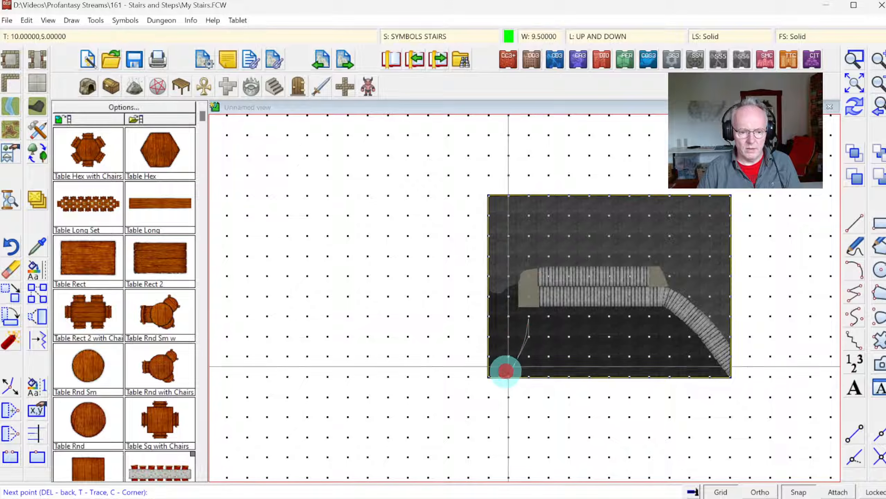
Remove the guideline just drawn below the landing.
left_click(878, 59)
left_click(489, 283)
left_click(574, 402)
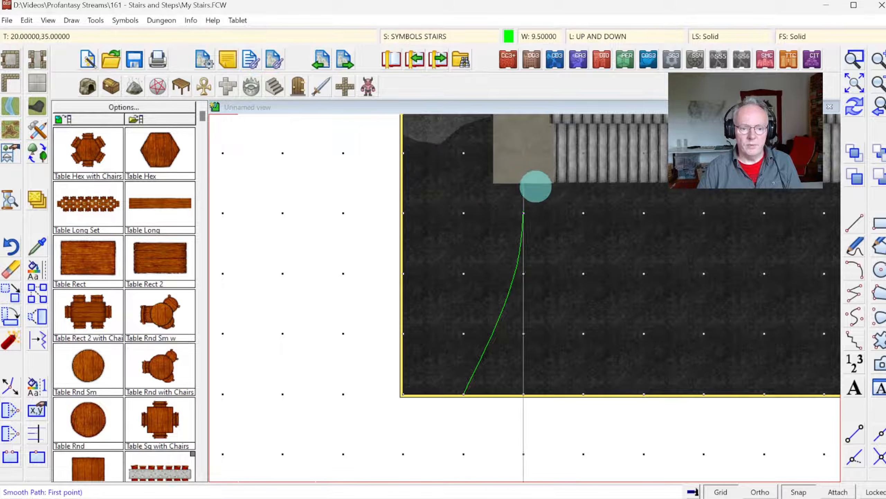
key("Escape")
Redraw the Stair, Guideline Smooth path from the map's bottom edge curving up to the landing's lower edge.
right_click(485, 382)
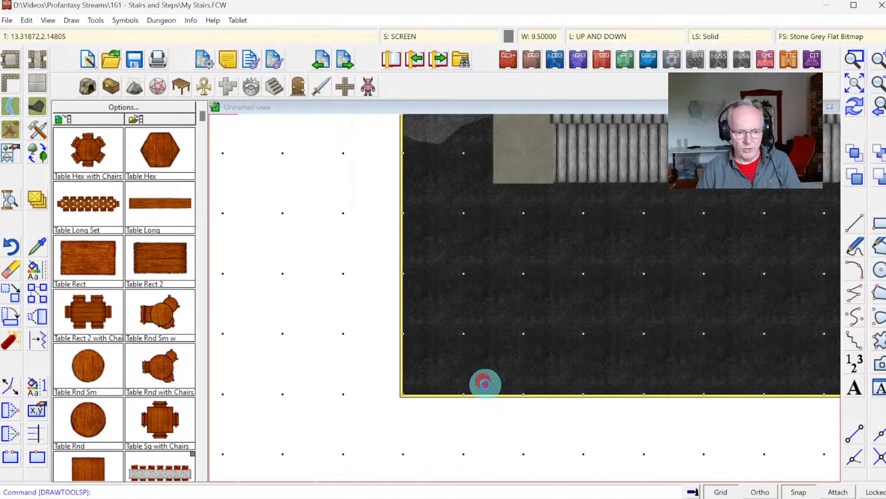
double_click(433, 396)
left_click(454, 417)
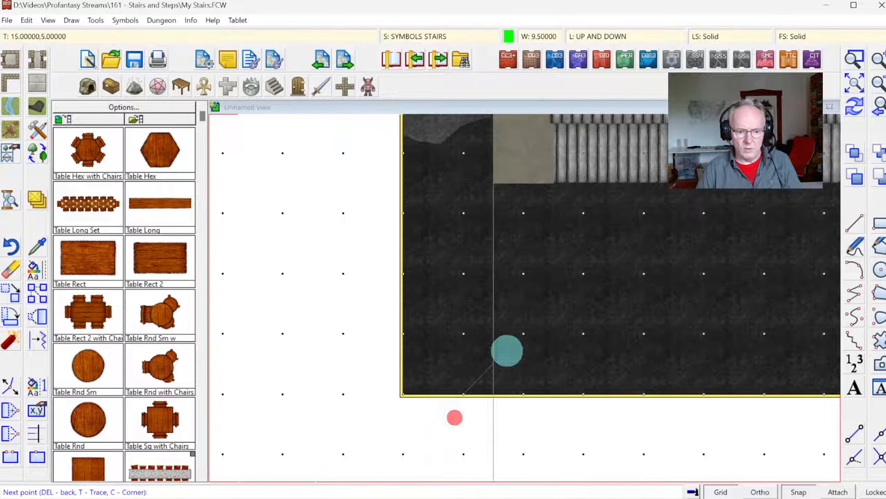
left_click(523, 276)
left_click(525, 192)
right_click(525, 192)
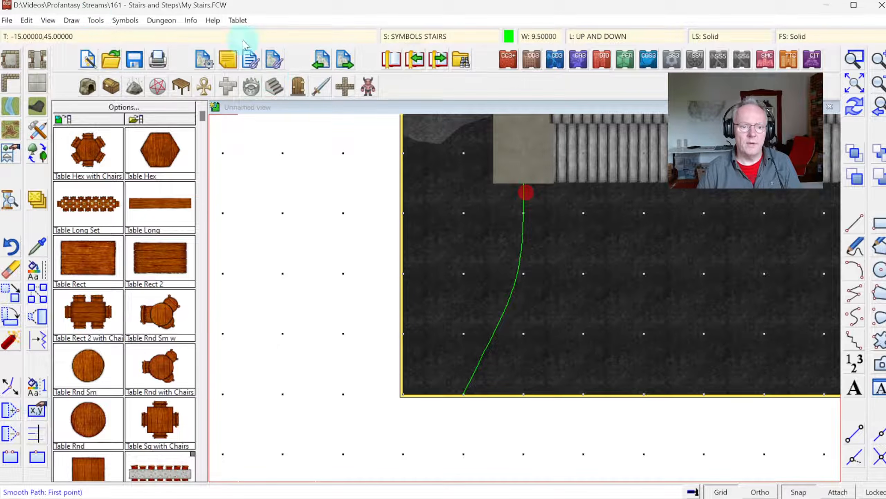
Run Symbols Along with the 60% scaled DD3 Step 10 by 2 grey settings along the green guideline.
left_click(94, 20)
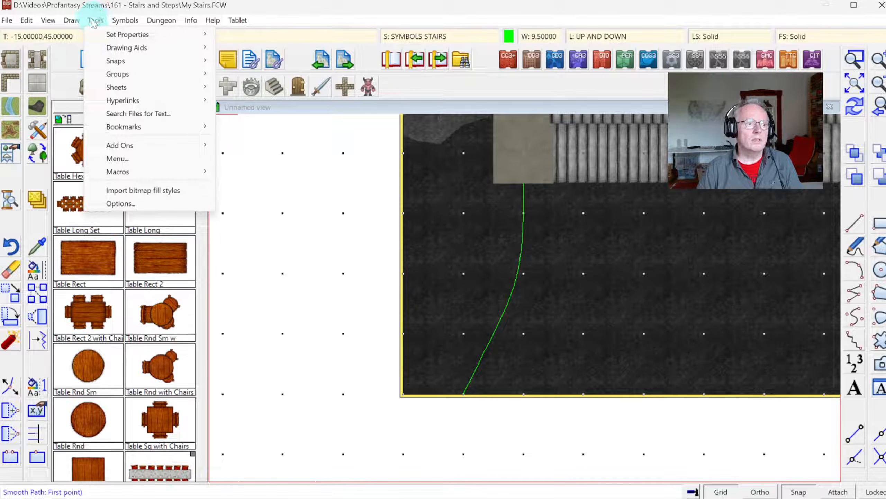
mouse_move(67, 24)
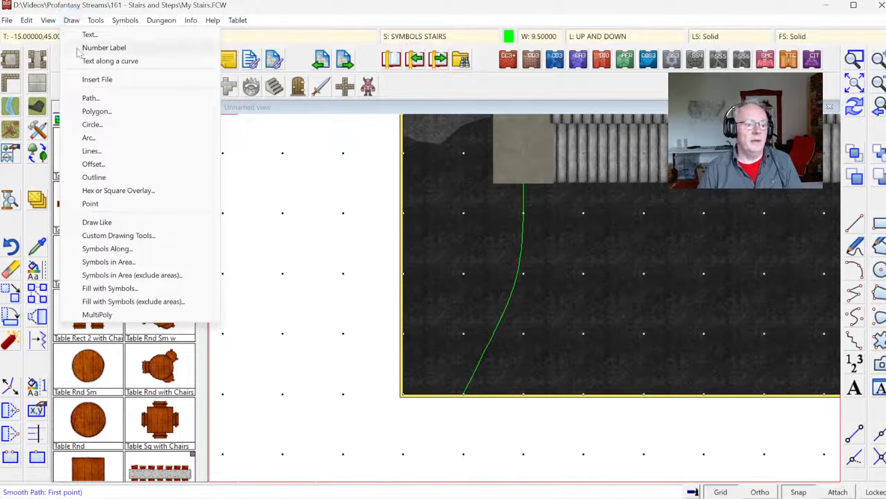
left_click(98, 250)
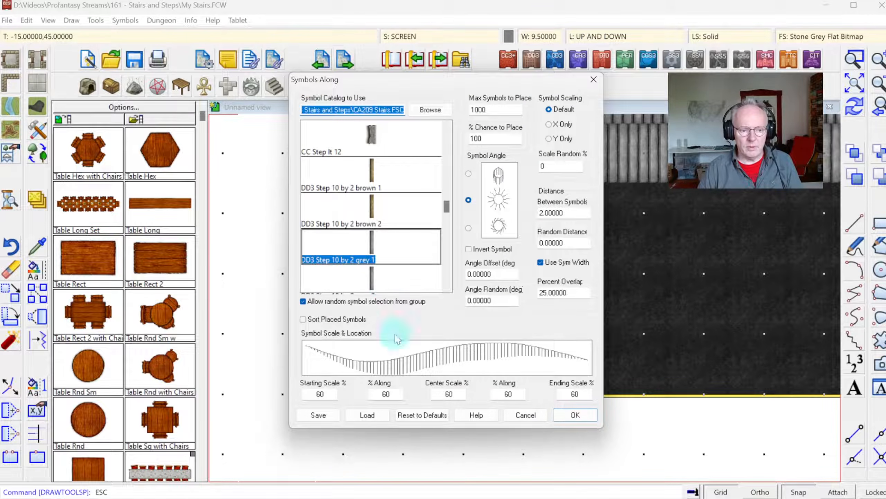
left_click(587, 416)
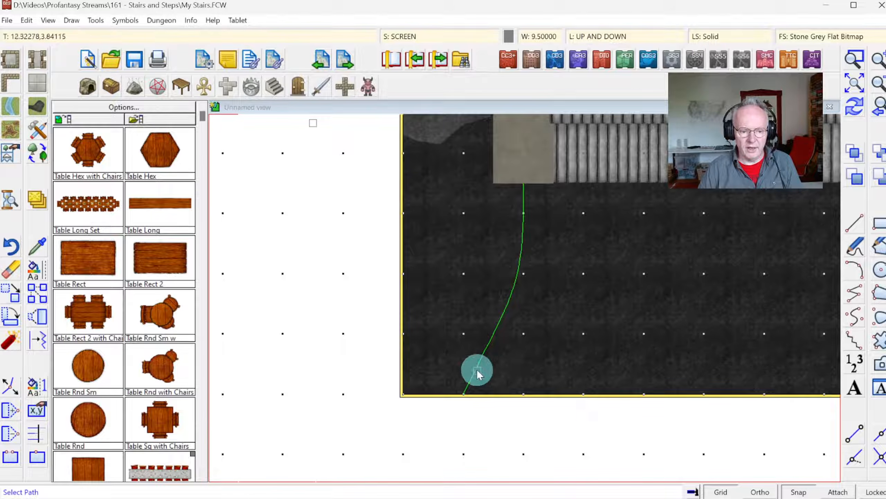
left_click(477, 369)
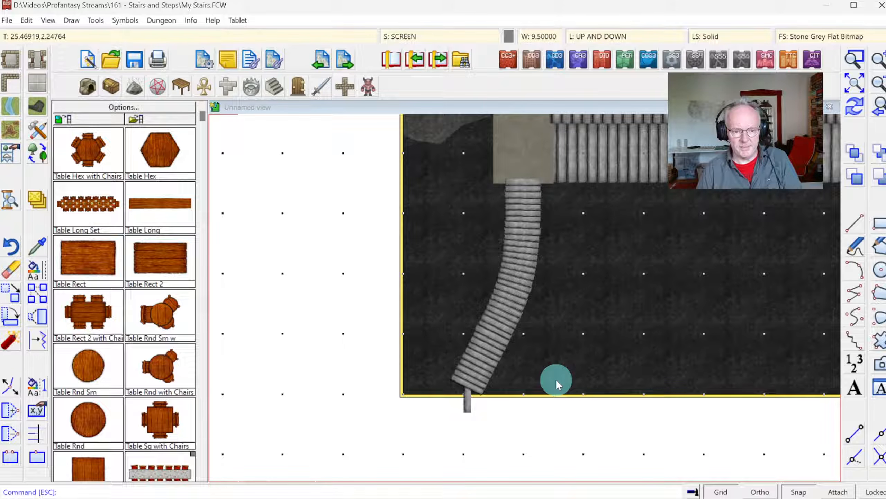
Undo the placed steps and the guideline beneath the landing.
key("ctrl+z")
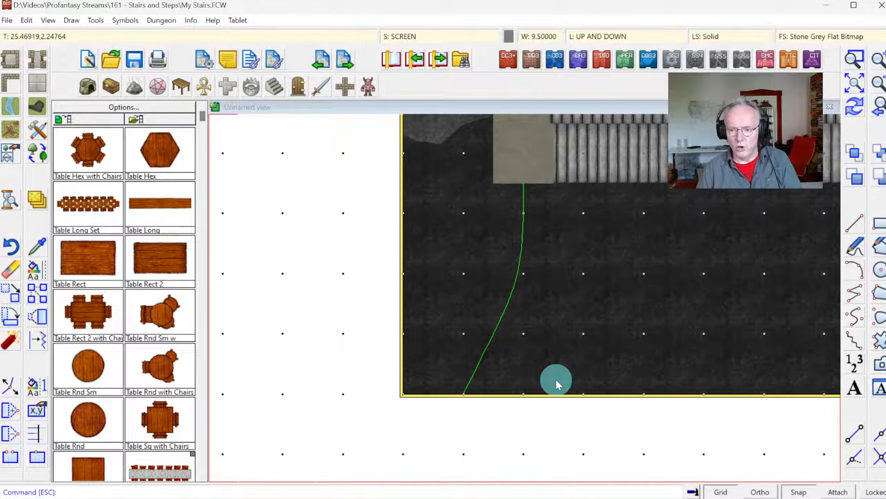
key("ctrl+z")
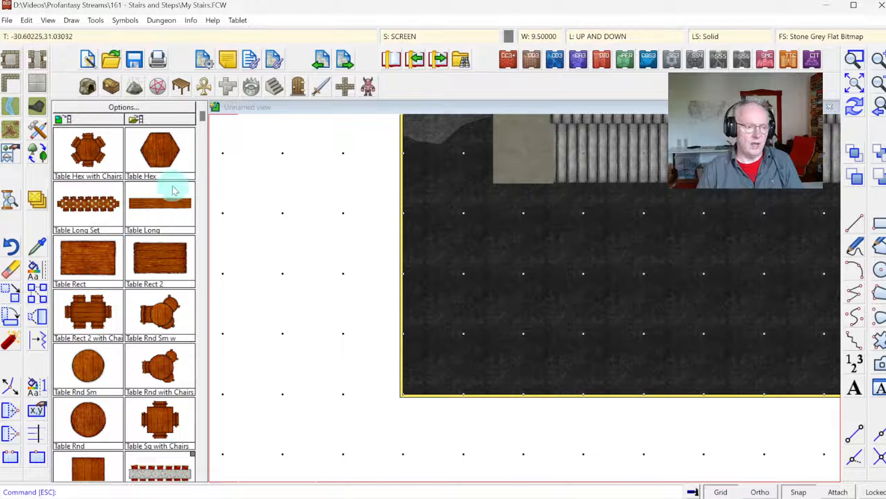
Create a new custom drawing tool named Stair, 6' Grey Curved based on the Stair, 10' Grey Curved tool.
left_click(41, 131)
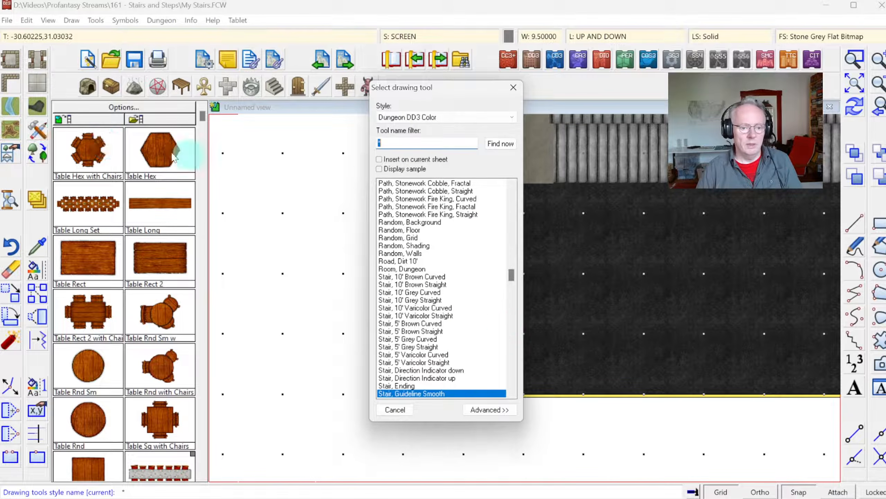
left_click(511, 312)
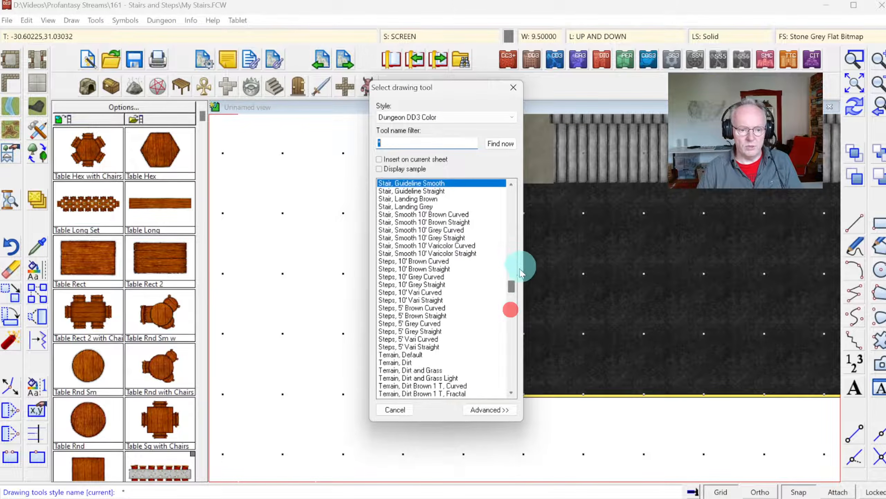
left_click(475, 410)
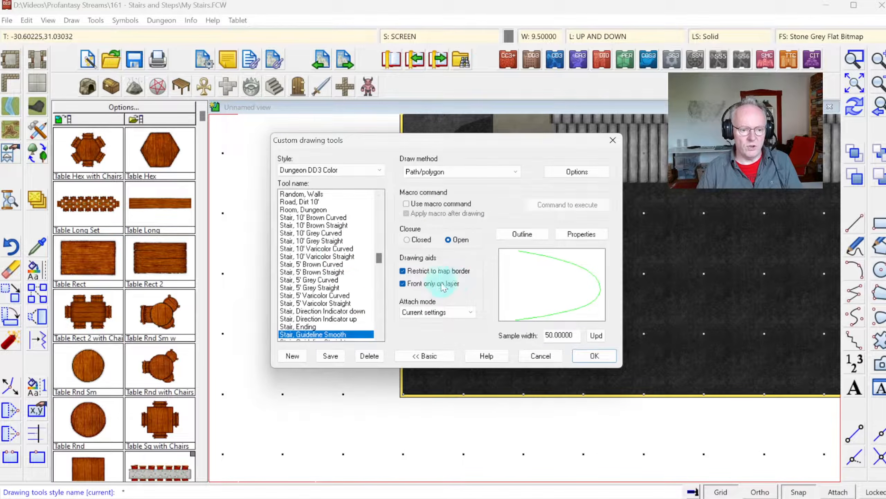
left_click(312, 233)
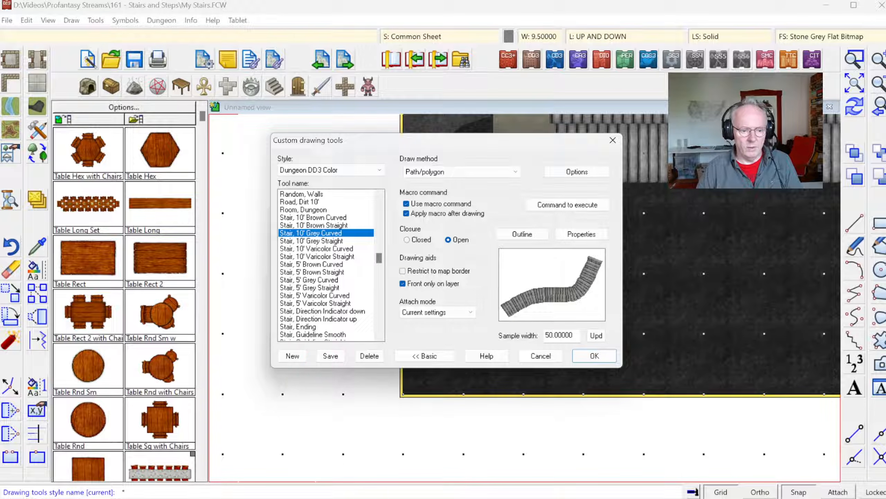
left_click(297, 353)
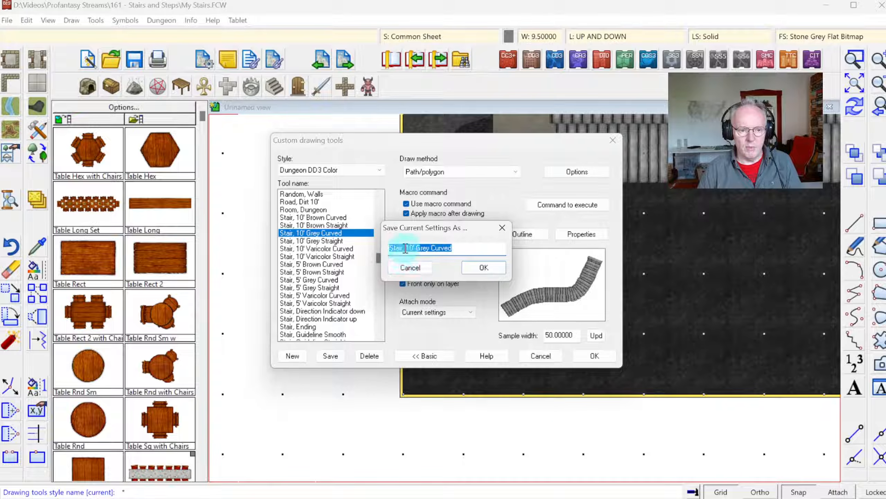
left_click(405, 248)
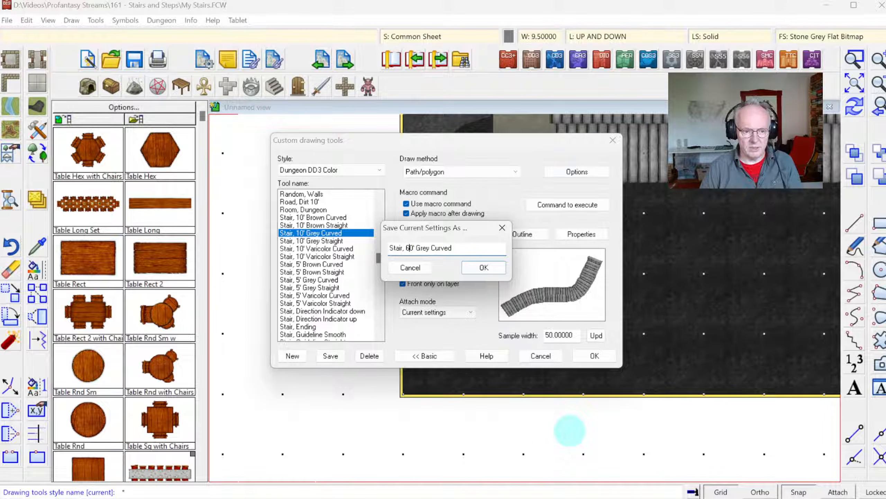
left_click(476, 268)
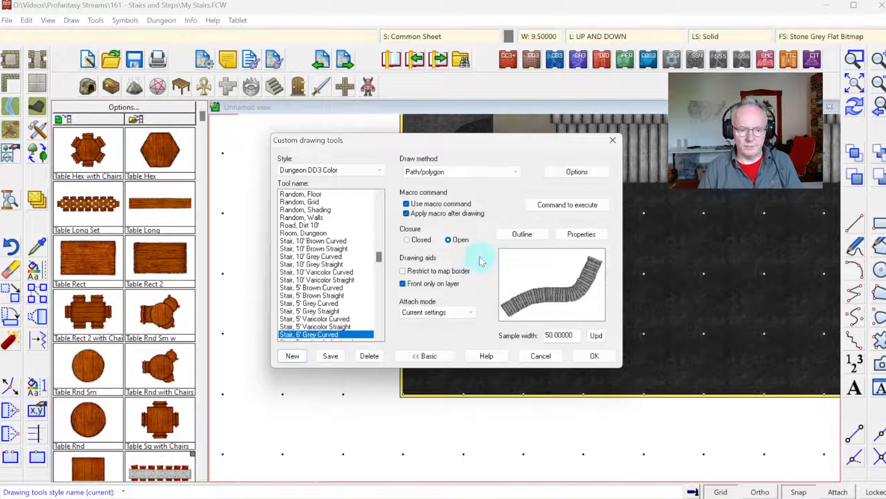
Set the fixed width in the new stair tool's properties to 5.75.
left_click(580, 235)
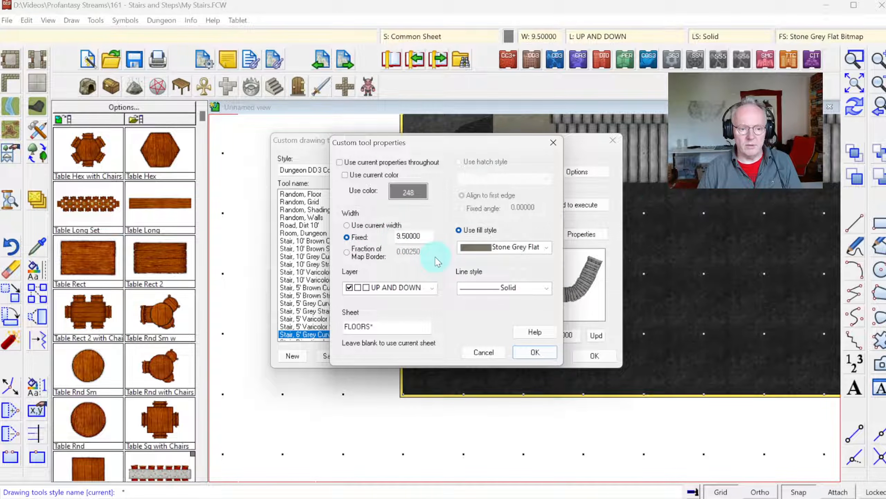
double_click(423, 236)
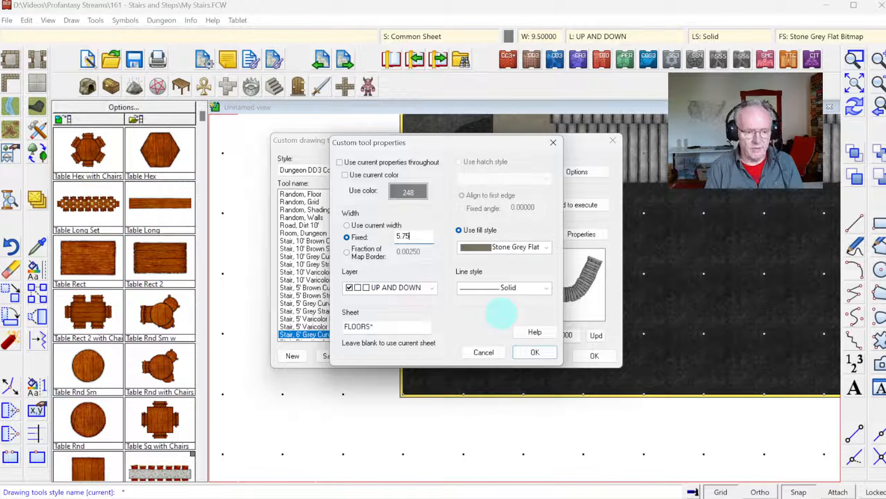
left_click(545, 352)
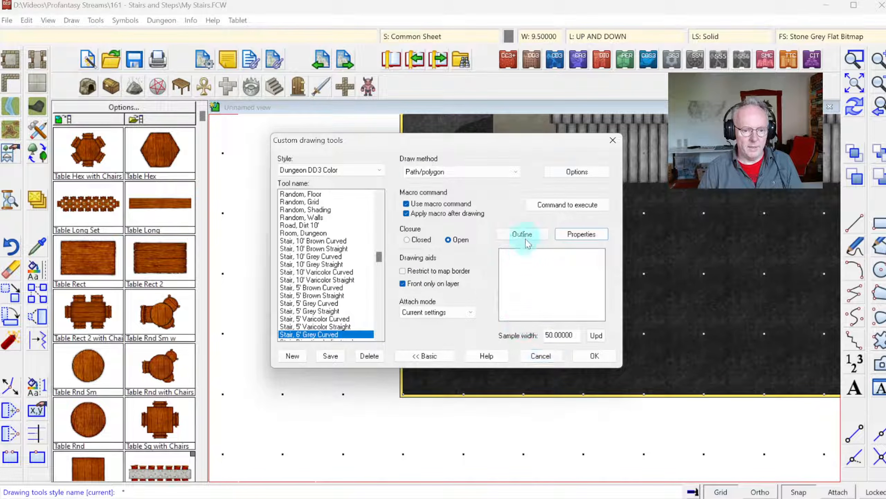
left_click(555, 208)
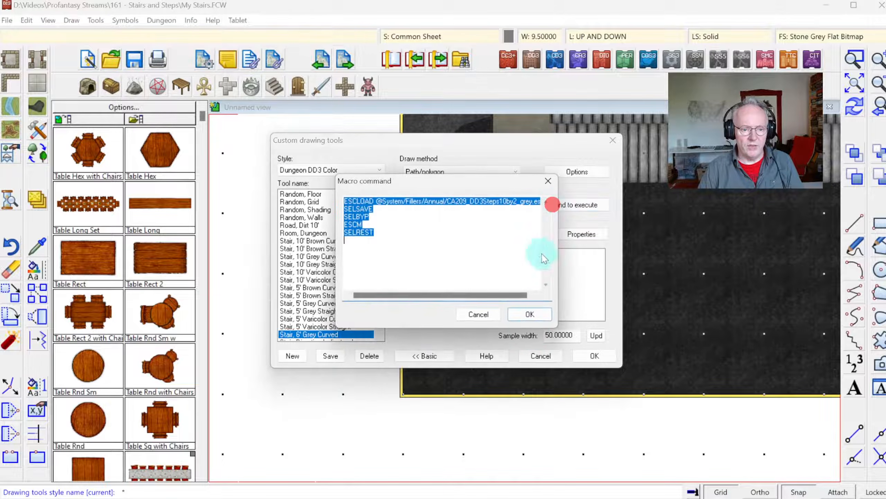
left_click(369, 247)
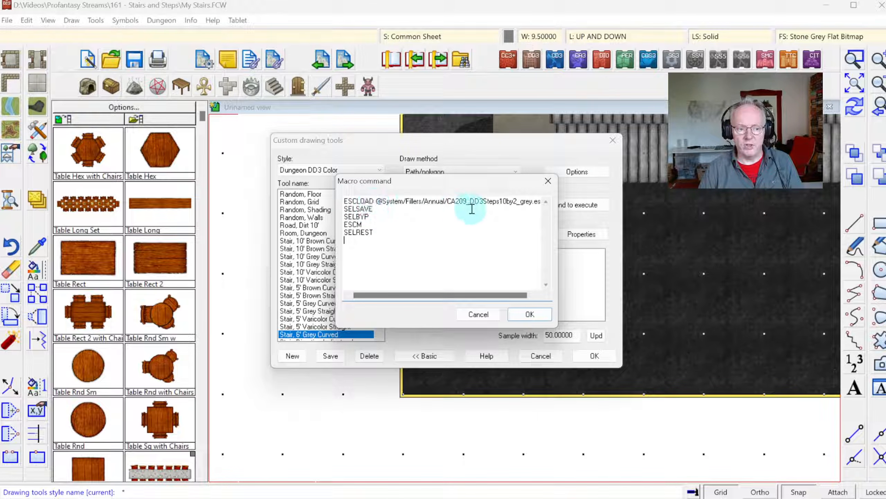
left_click(500, 201)
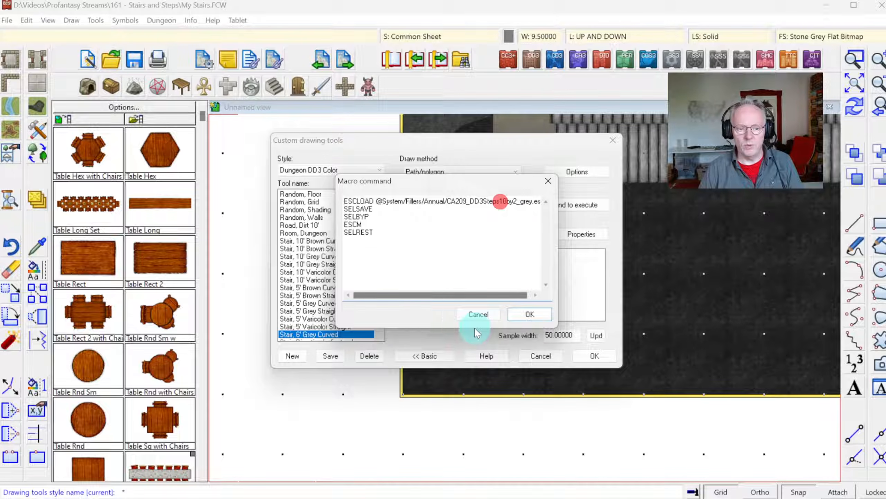
key("Right")
key("Right")
key("Right")
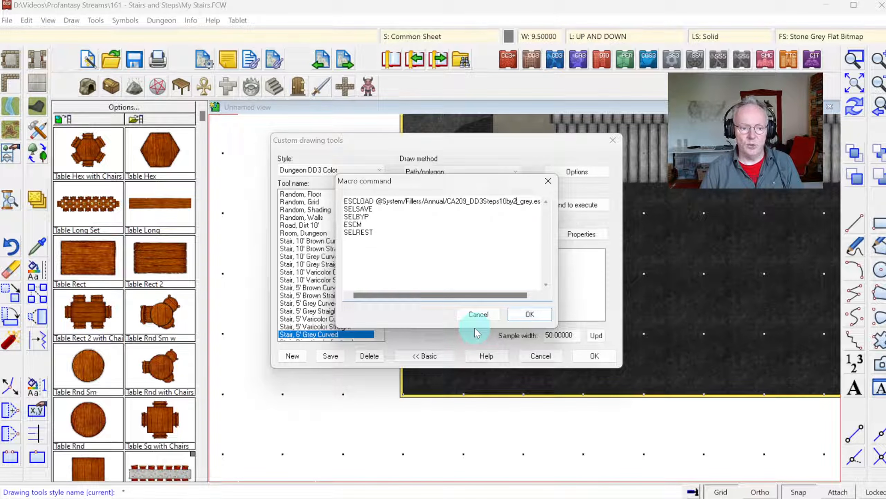
key("BackSpace")
key("BackSpace")
key("BackSpace")
key("BackSpace")
key("BackSpace")
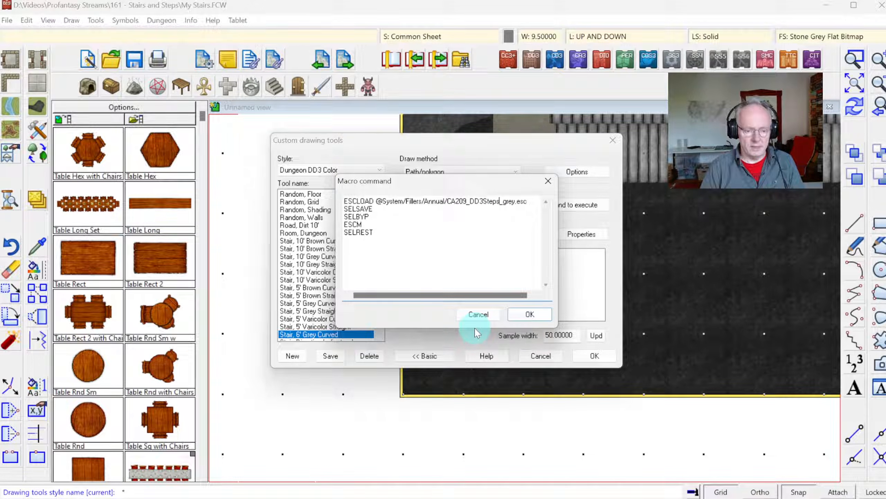
type("6ft")
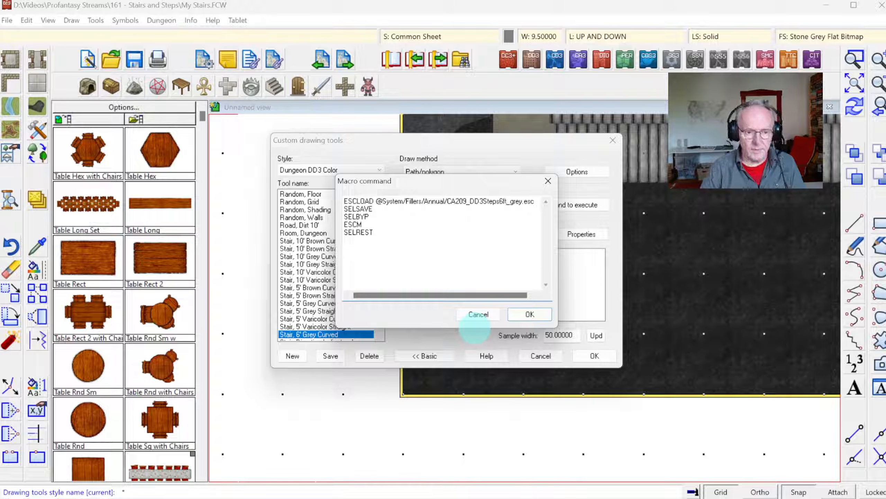
left_click(529, 315)
Save the Stair, 6' Grey Curved tool and start drawing with it.
left_click(329, 357)
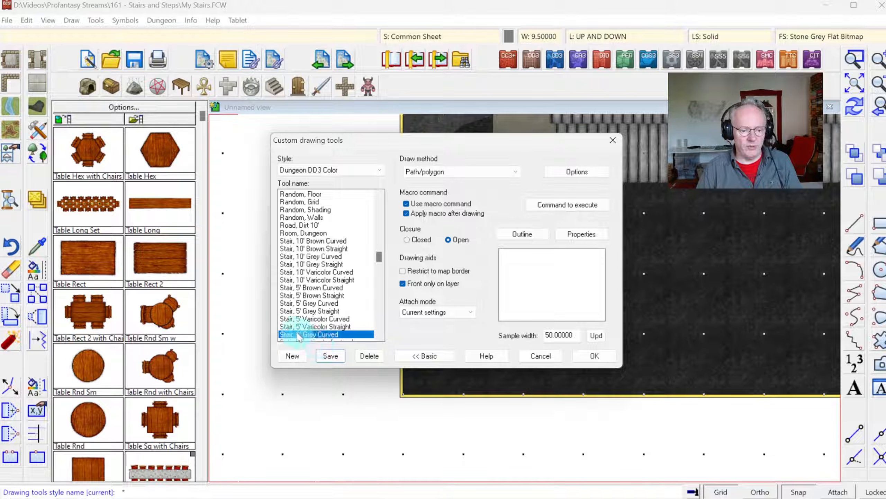
left_click(603, 356)
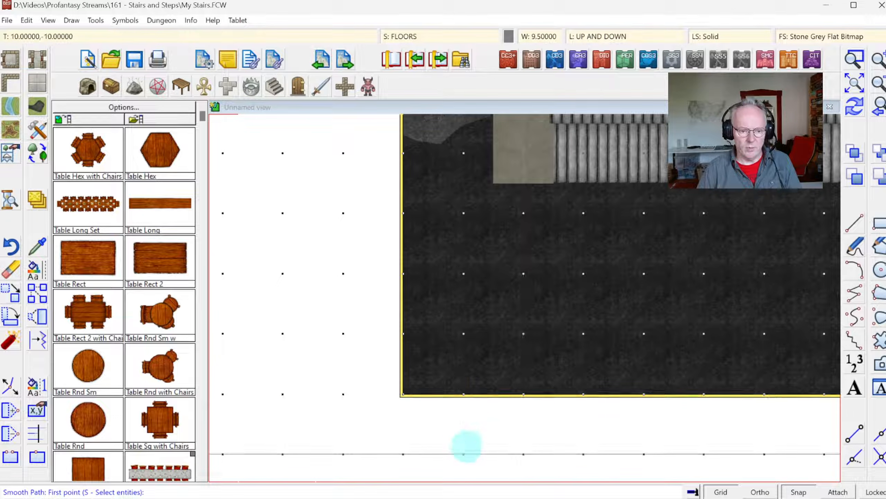
Draw a trial 6' grey curved stair from below the map's lower edge up to the lower end of the landing.
left_click(463, 454)
left_click(516, 365)
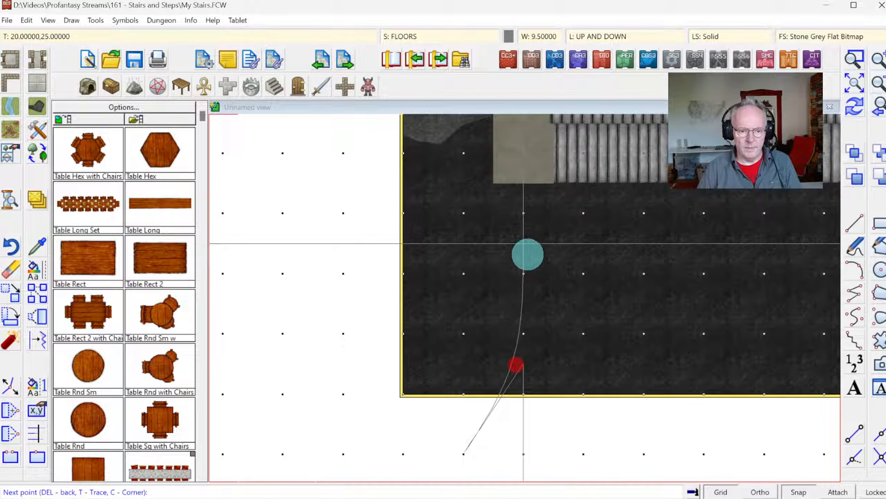
left_click(524, 244)
left_click(527, 196)
right_click(527, 196)
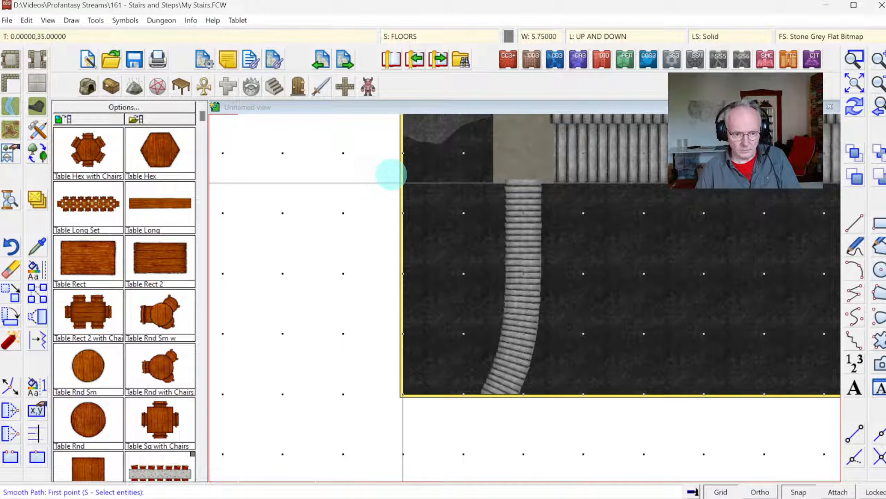
Undo the trial stair, including both its steps and its floor path.
key("Escape")
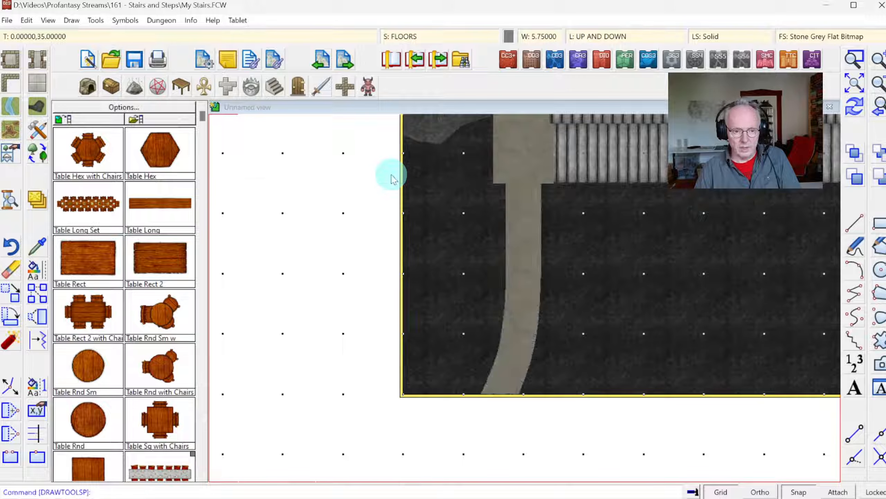
key("ctrl+z")
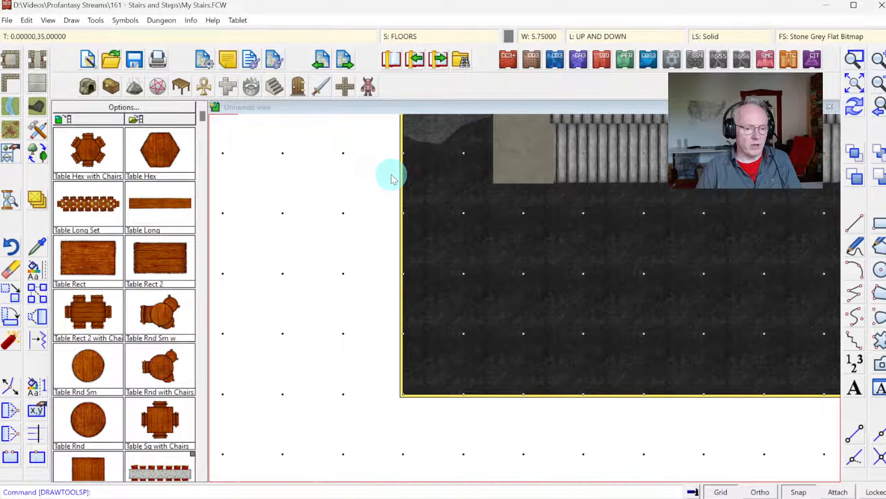
left_click(857, 88)
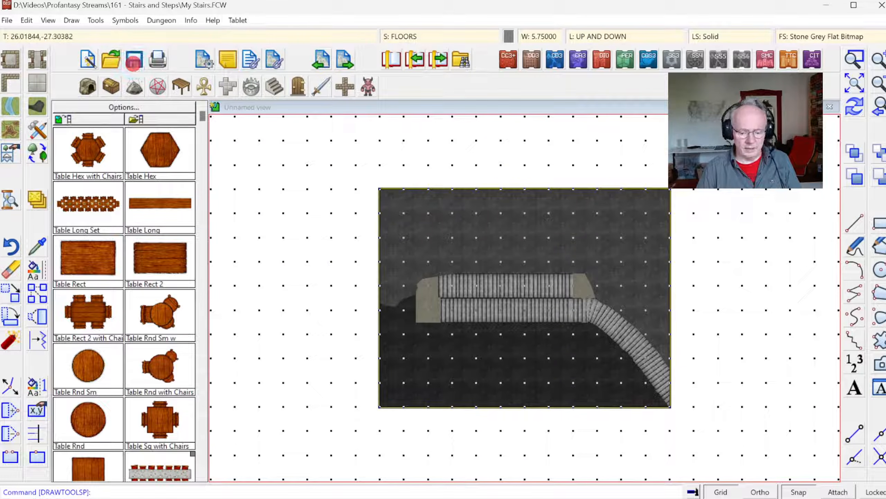
Switch to File Explorer and open the D:\ProgramData\CC3Plus folder in a fully visible window.
left_click(537, 495)
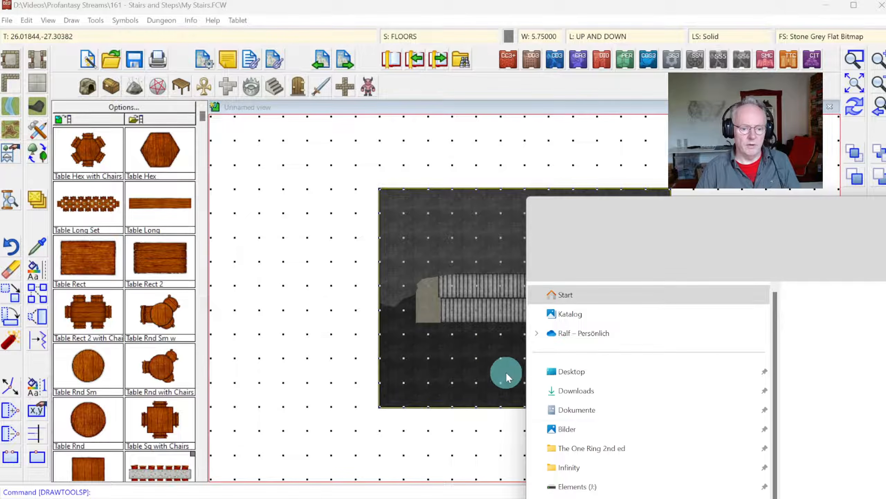
left_click(575, 497)
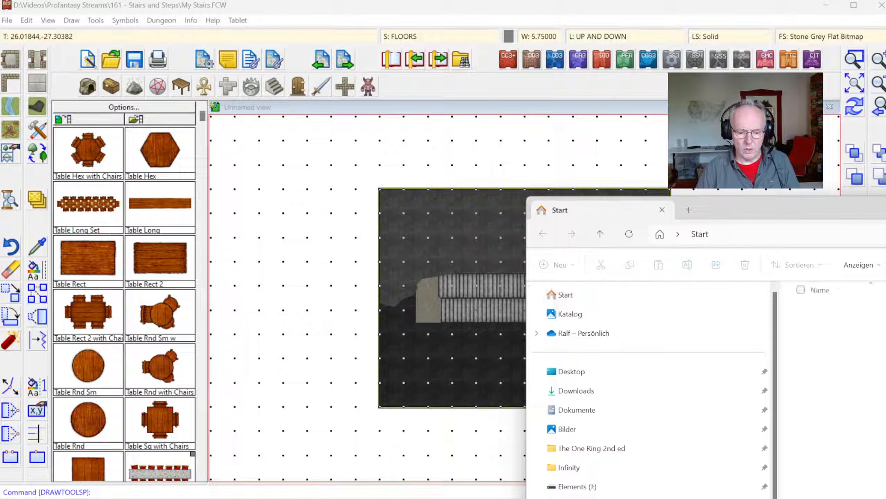
double_click(823, 467)
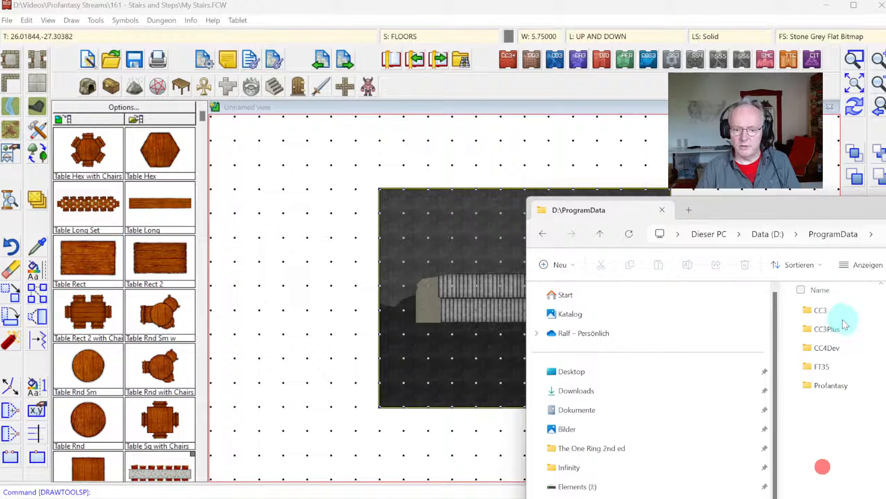
double_click(827, 326)
left_click_drag(836, 217, 317, 26)
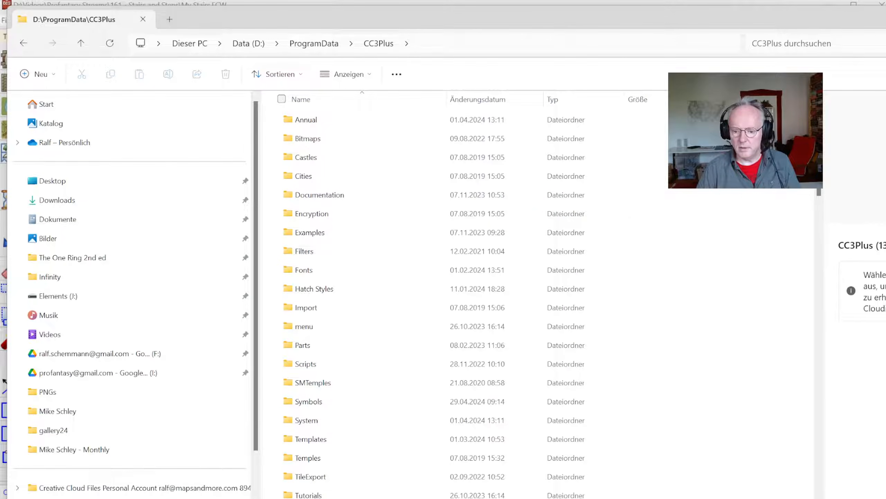
mouse_move(885, 498)
left_mouse_down()
mouse_move(791, 449)
mouse_move(879, 498)
left_mouse_up()
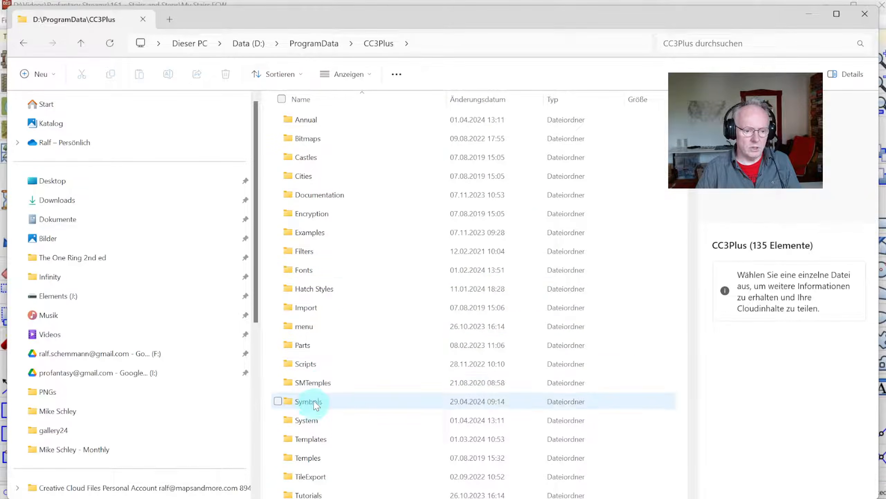
Open the System\Drawtools\Dungeon DD3 Color folder inside CC3Plus.
double_click(313, 419)
left_click(324, 141)
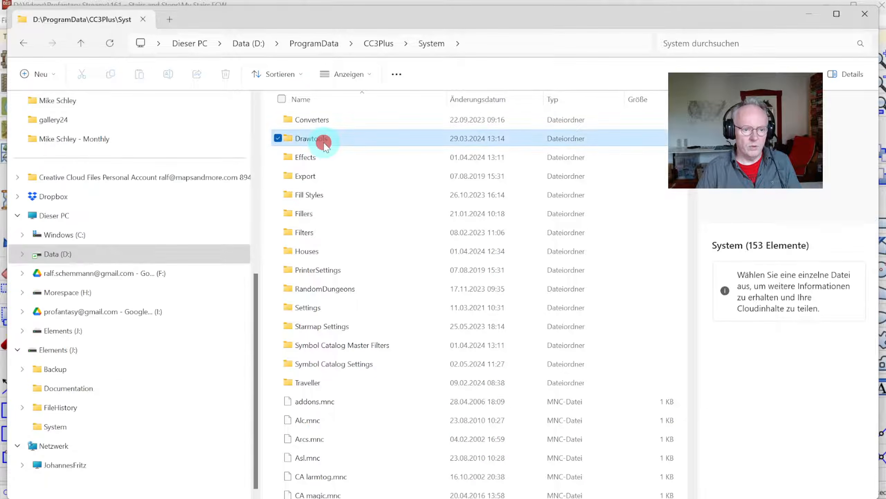
double_click(324, 141)
scroll(401, 380, "down", 9)
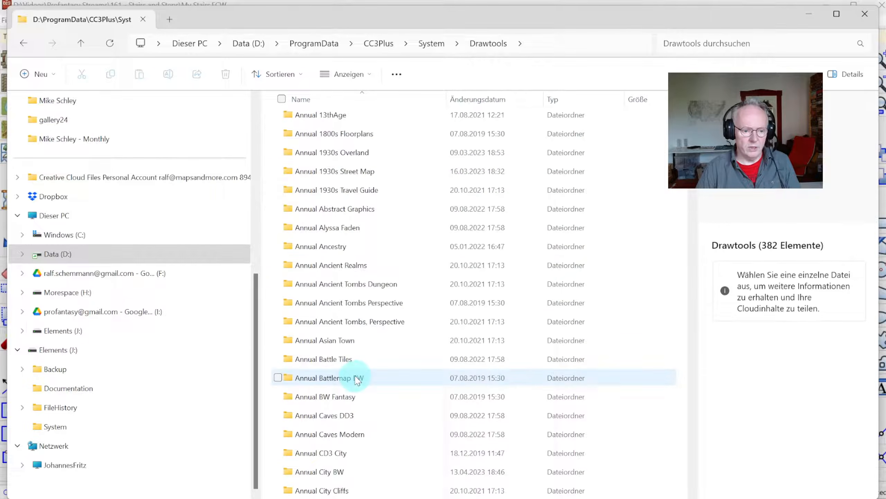
scroll(357, 380, "down", 15)
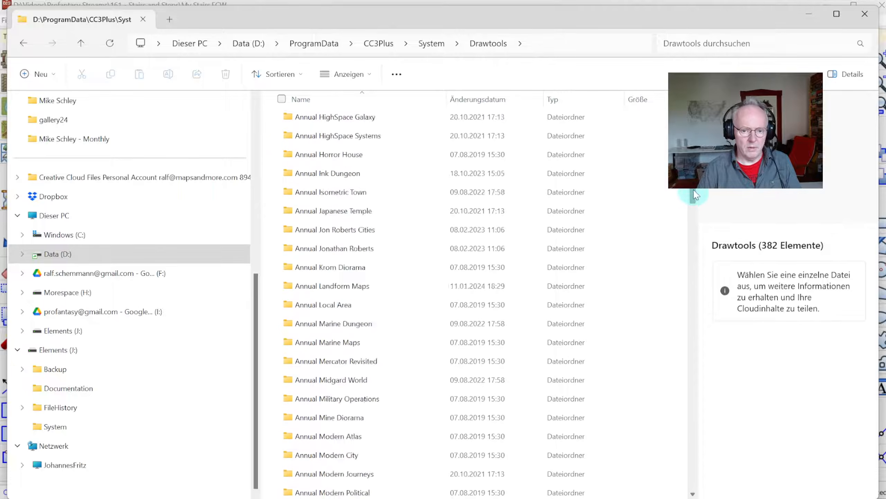
left_click_drag(695, 195, 723, 288)
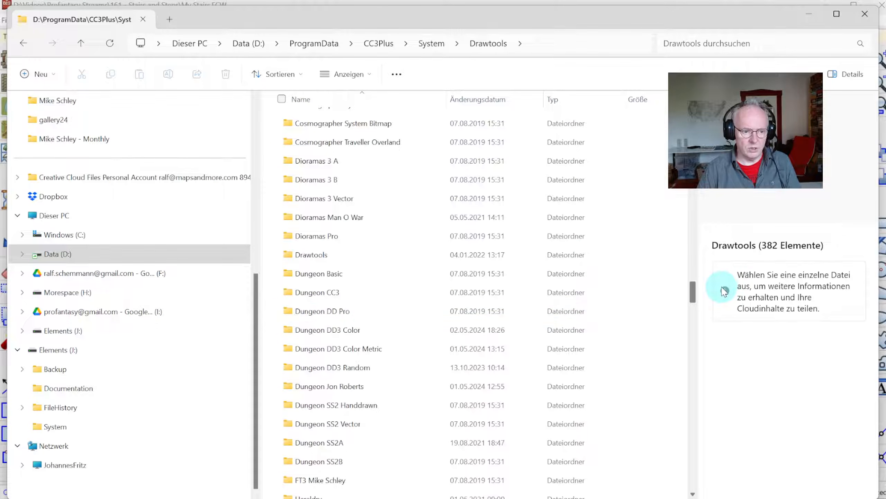
double_click(356, 329)
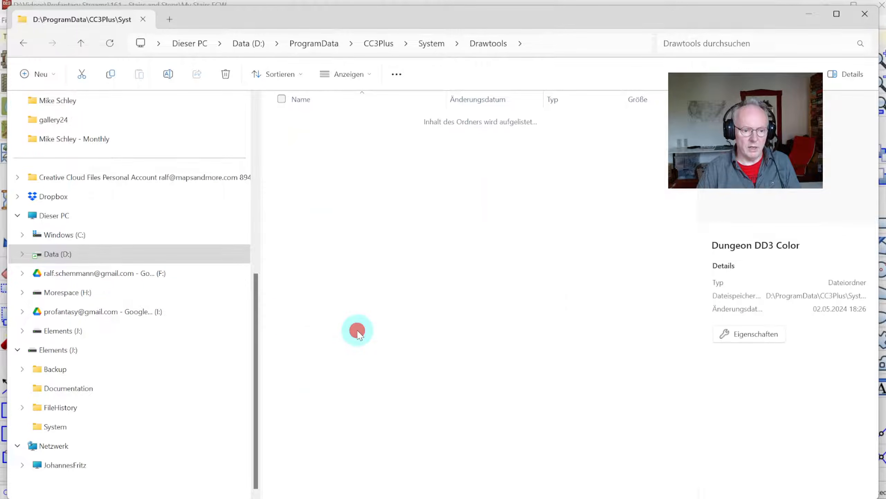
Locate the Stair, 6' Grey Curved .dtm and .dto files among the folder's drawing tool files.
left_click_drag(693, 110, 721, 314)
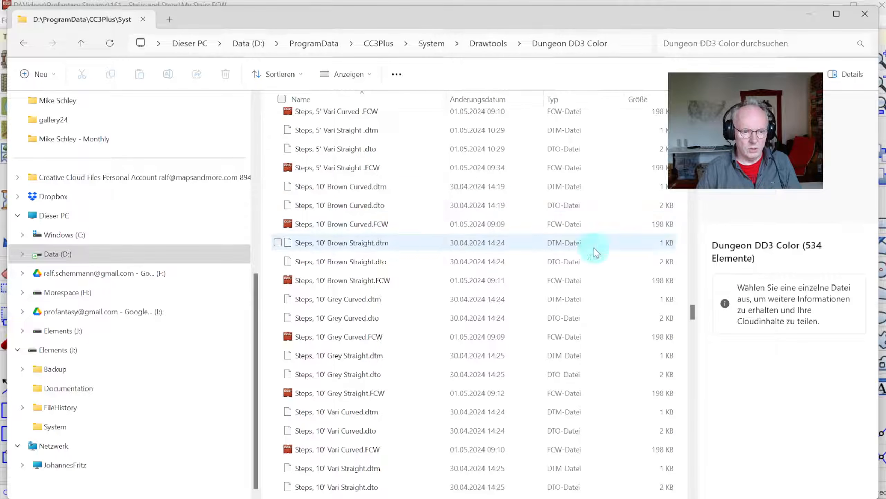
left_click(693, 199)
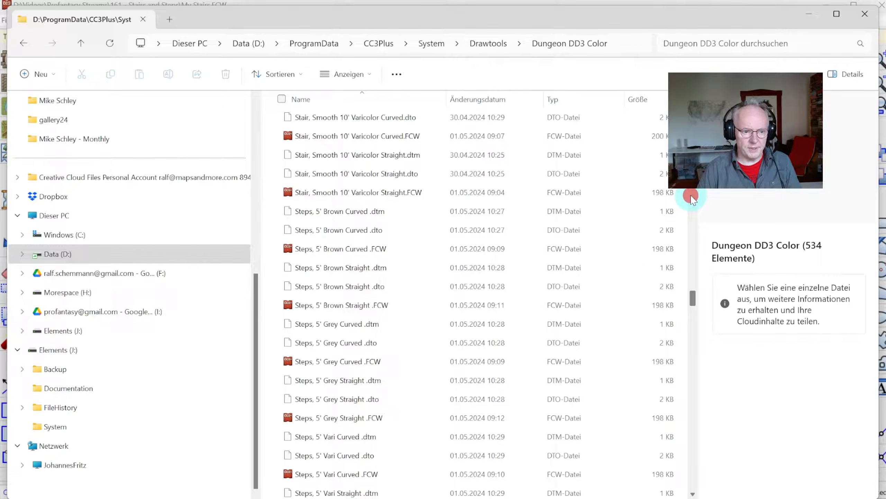
left_click(693, 198)
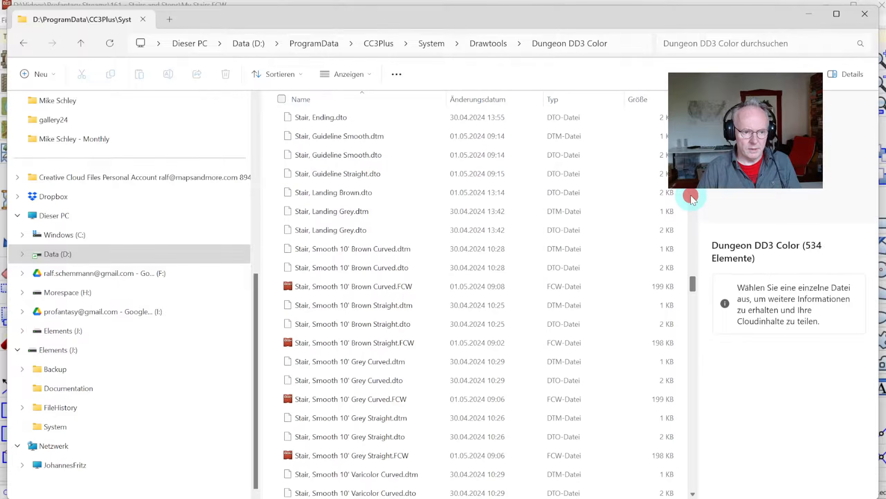
left_click(693, 199)
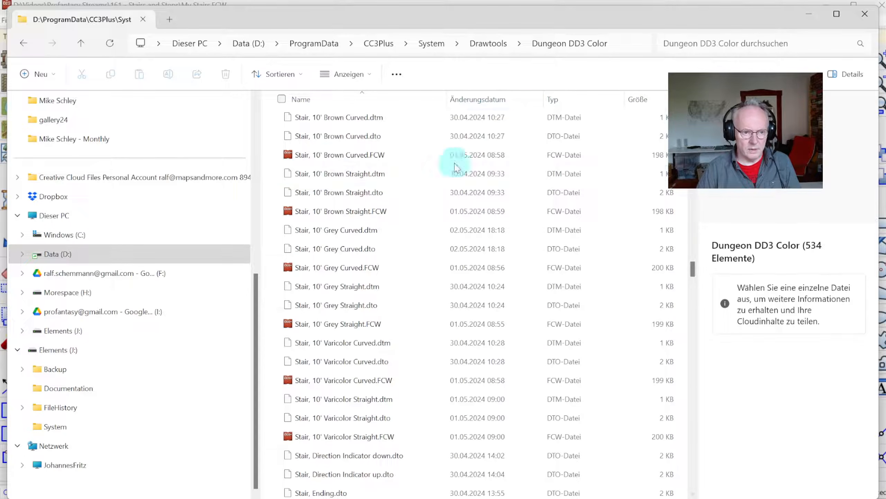
scroll(433, 298, "up", 7)
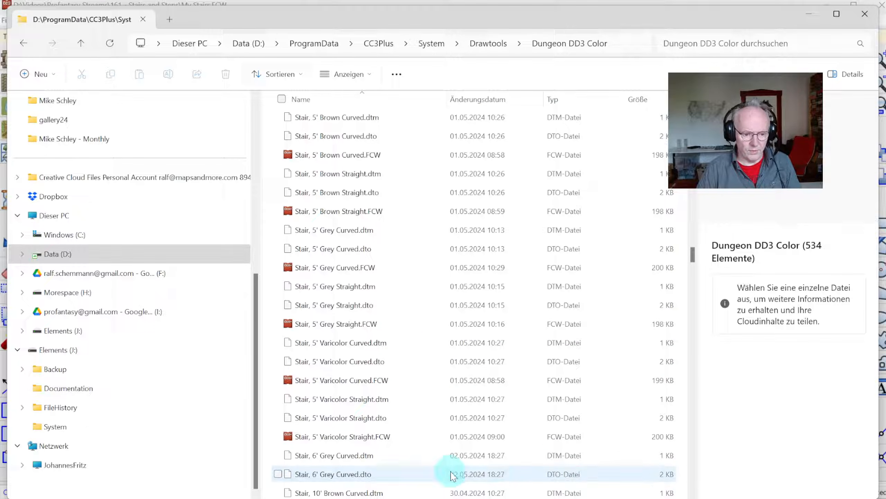
left_click(693, 491)
left_click(693, 491)
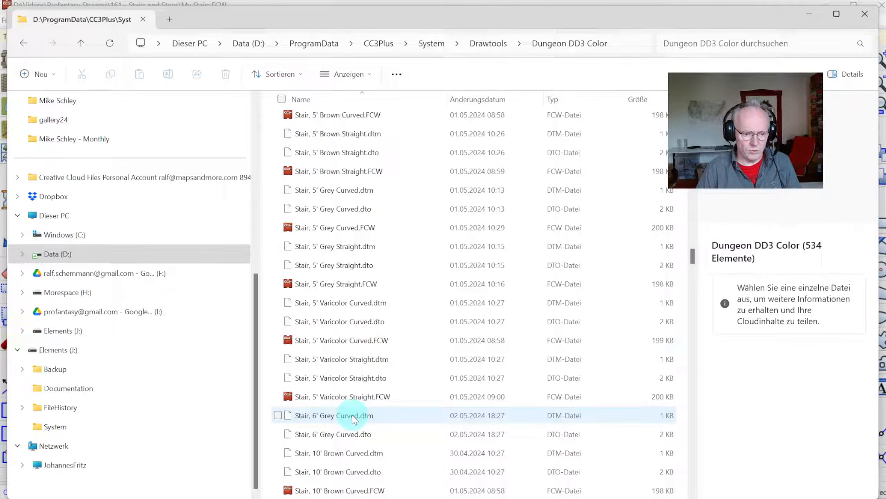
left_click(341, 415)
left_click(365, 436)
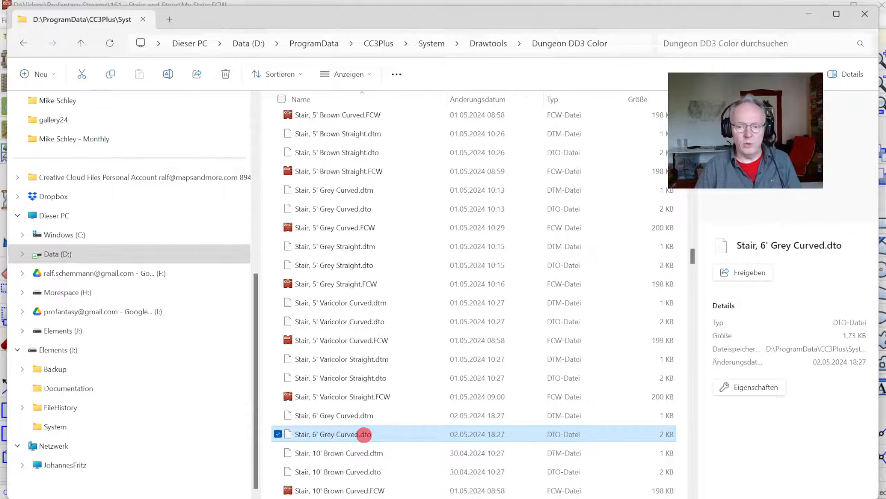
left_click(367, 416)
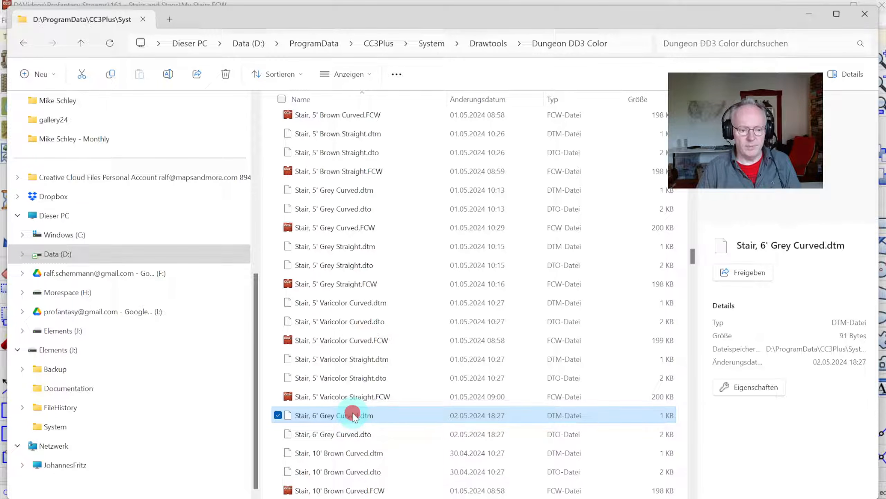
Examine the macro lines of Stair, 6' Grey Curved.dtm in TextPad and close the file.
right_click(354, 417)
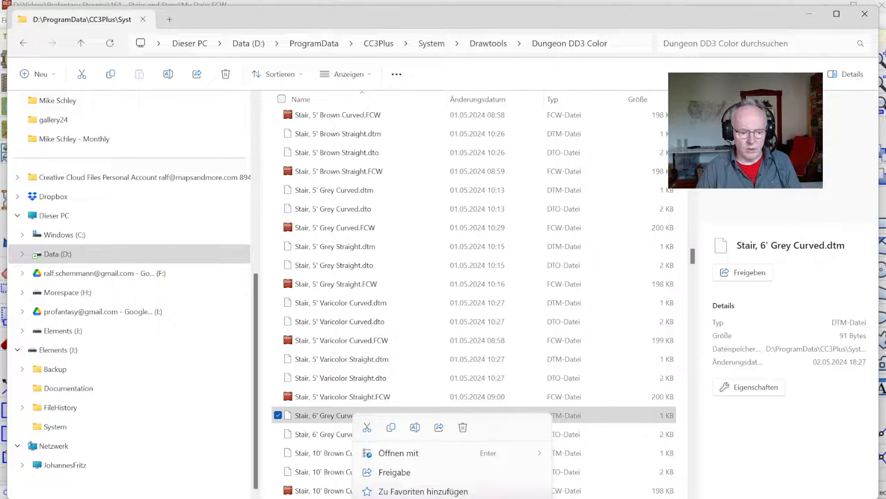
mouse_move(412, 453)
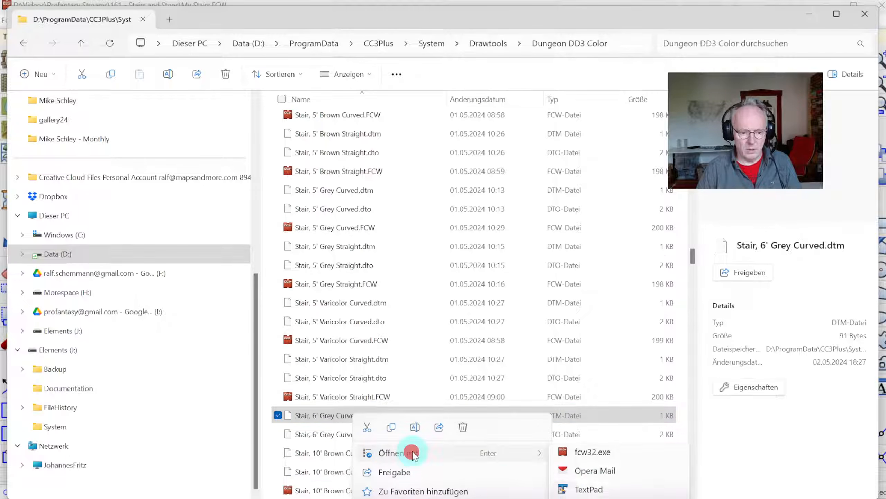
left_click(593, 491)
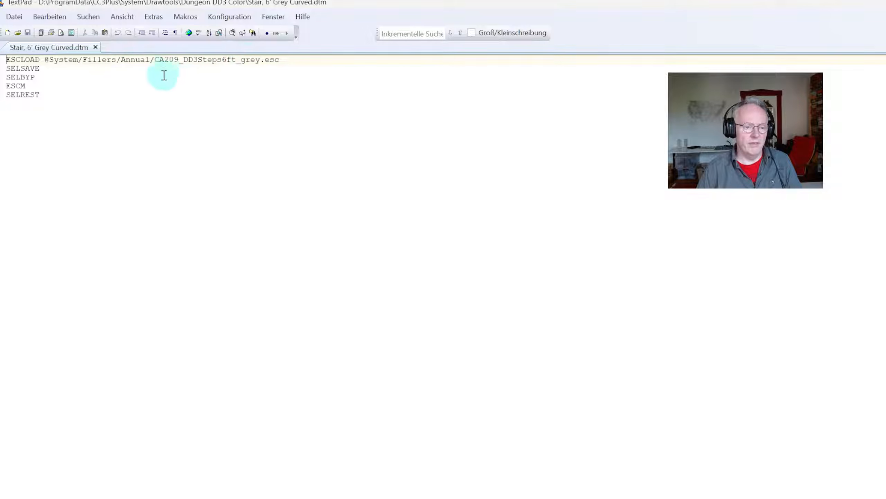
double_click(2, 3)
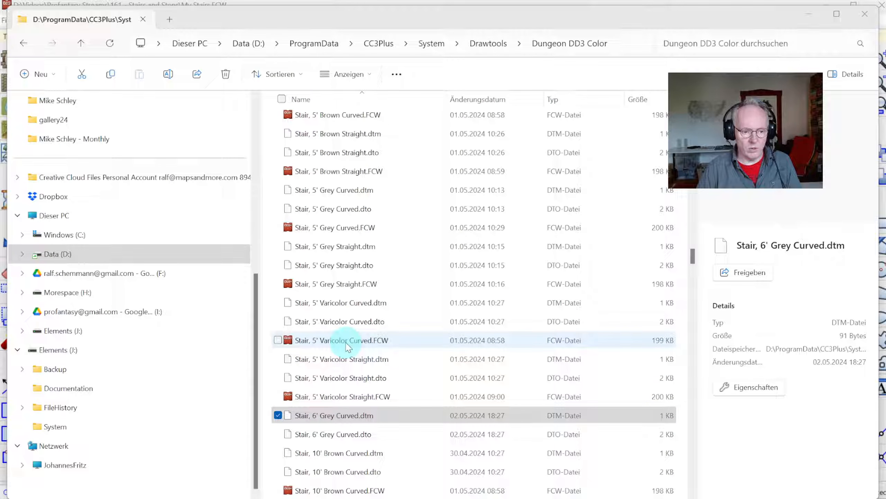
View the sample drawing Stair, 5' Varicolor Curved.FCW and close it.
double_click(347, 344)
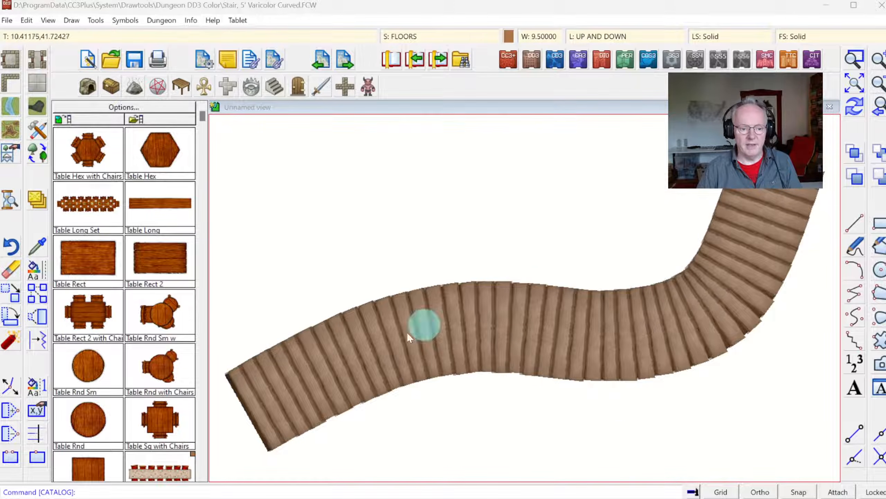
left_click(880, 5)
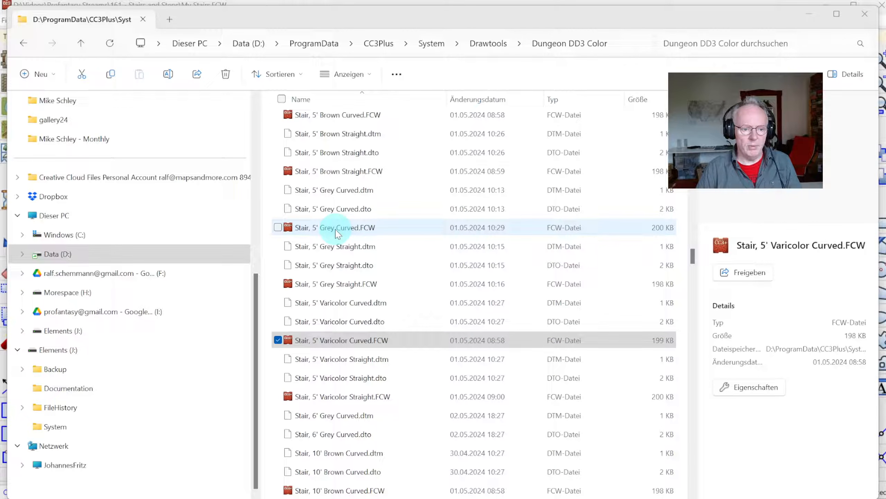
Duplicate Stair, 5' Grey Curved.FCW, rename the copy Stair, 6' Grey Curved.FCW, and return to the stairs map in CC3+.
left_click(337, 231)
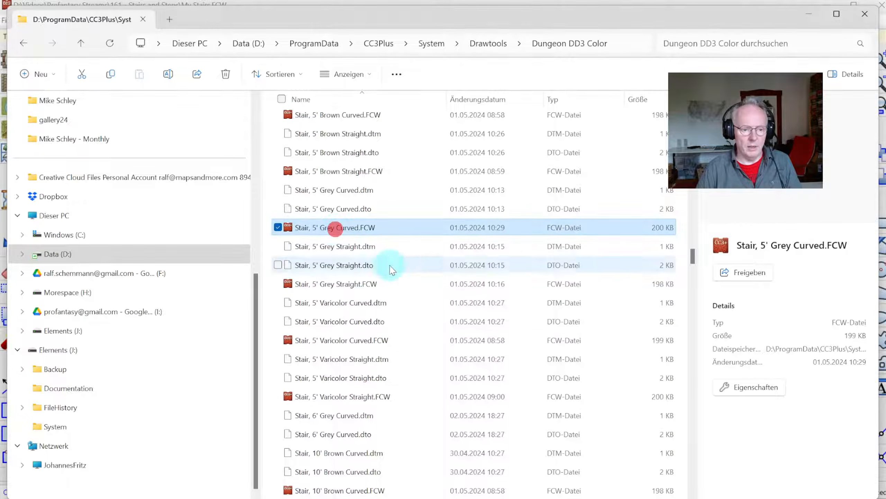
key("ctrl+c")
key("ctrl+v")
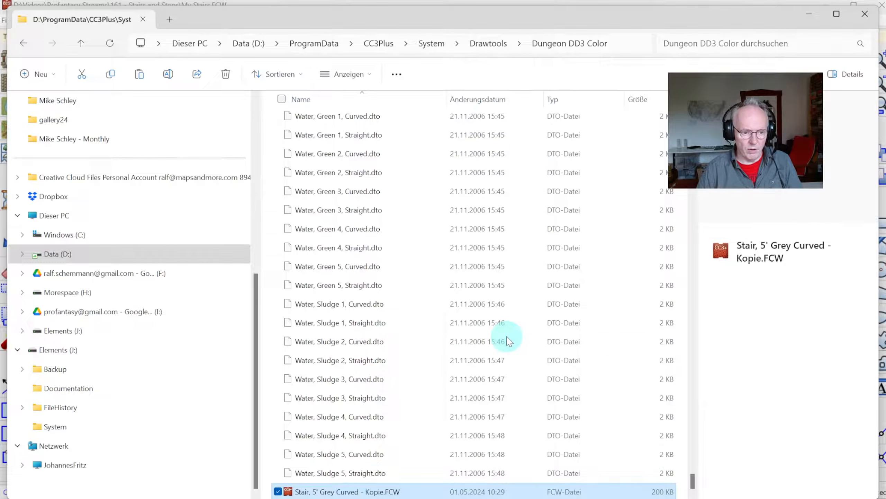
left_click(331, 492)
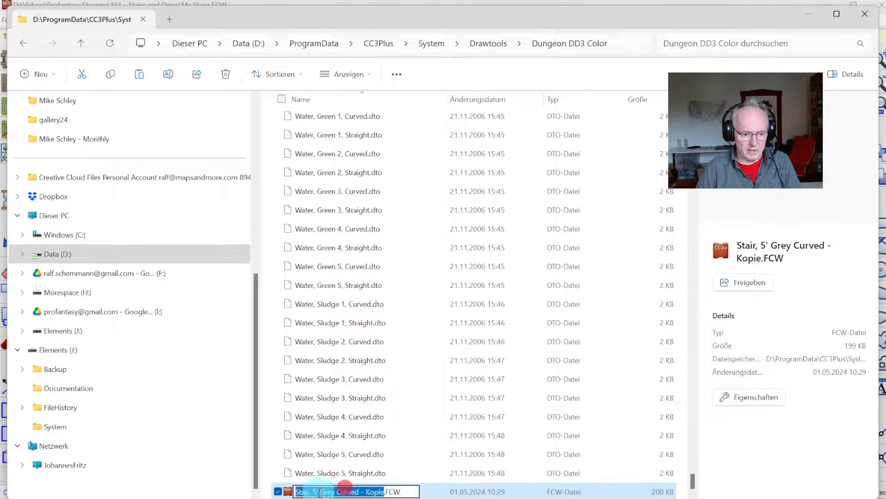
left_click(315, 491)
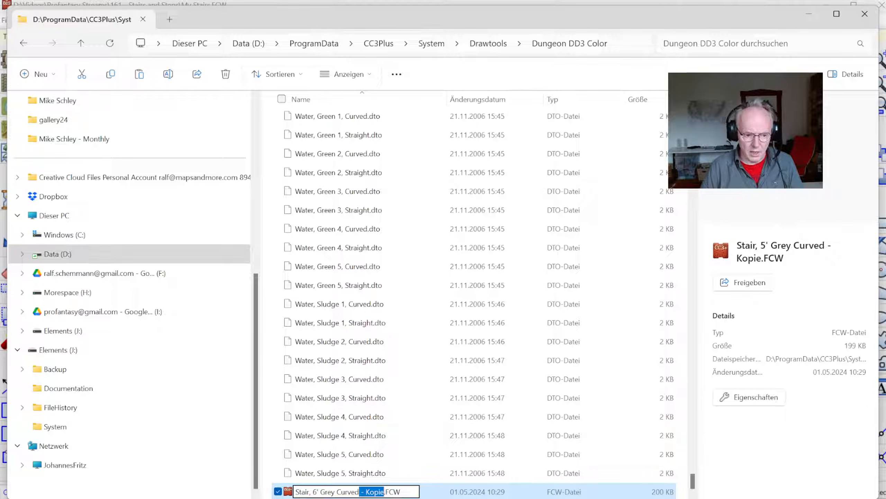
key("Return")
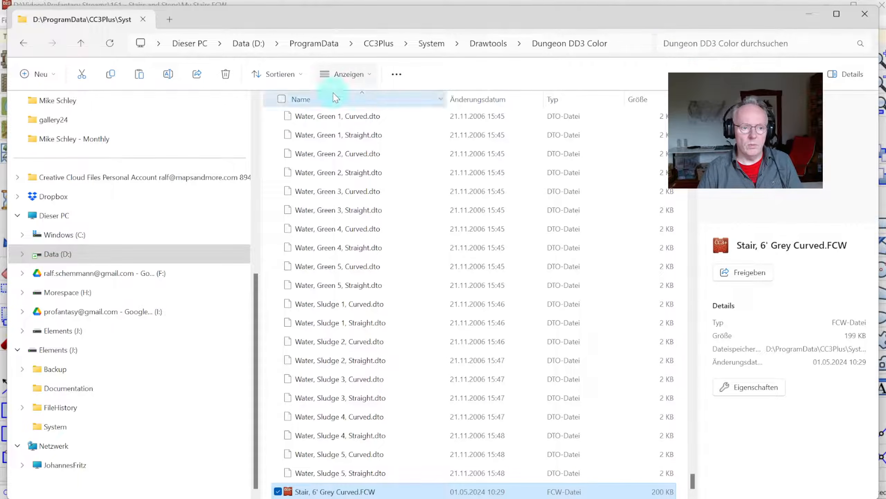
left_click(594, 2)
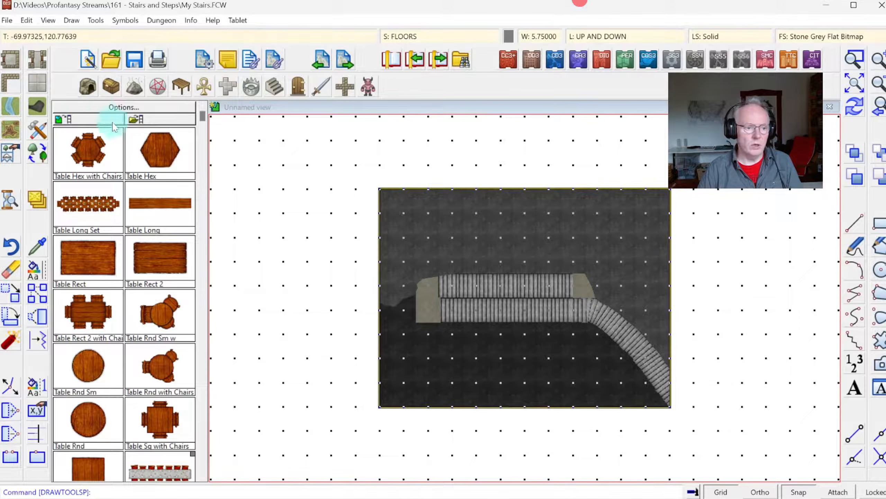
Check the settings and preview of the Stair, 6' Grey Curved drawing tool in the advanced Dungeon DD3 Color tool list.
left_click(37, 130)
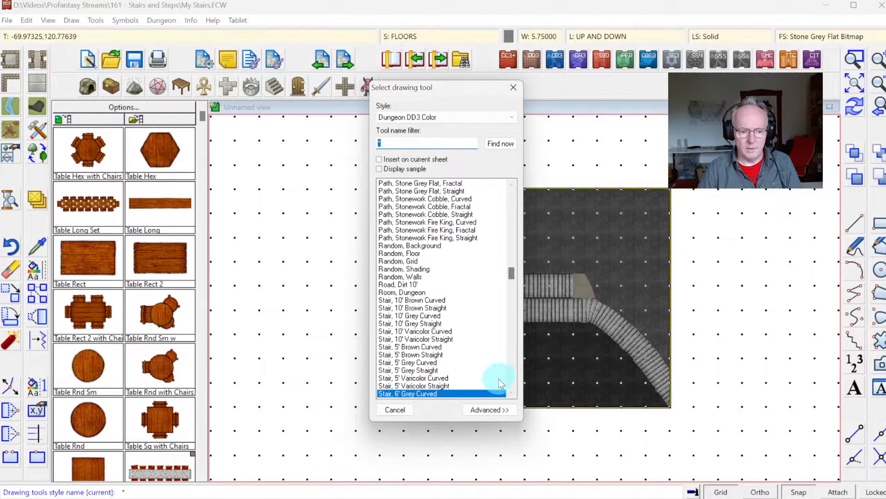
left_click(511, 394)
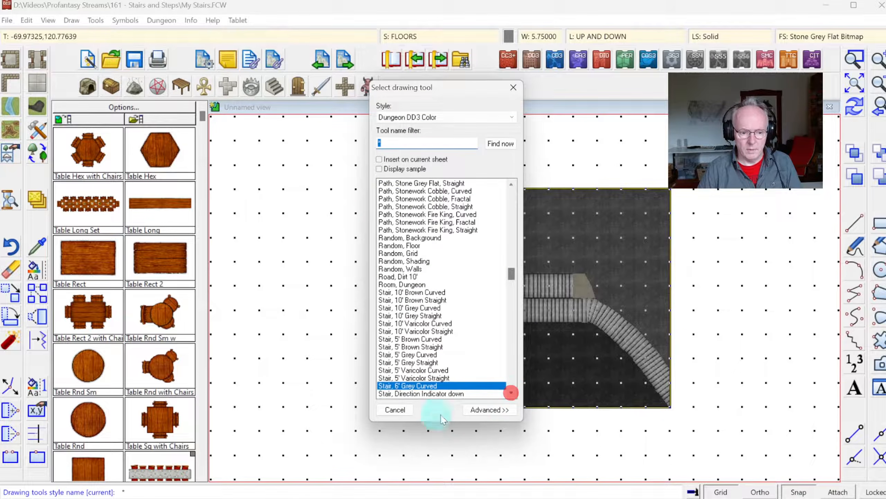
left_click(482, 417)
left_click(316, 326)
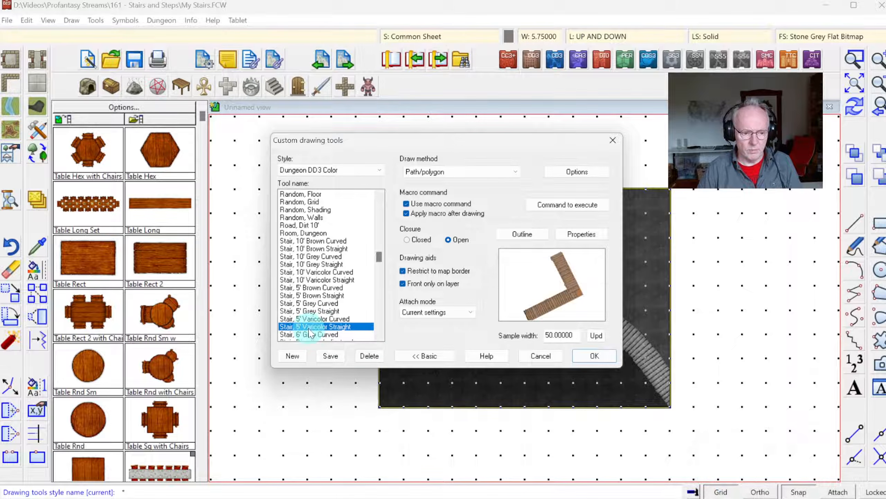
left_click(312, 334)
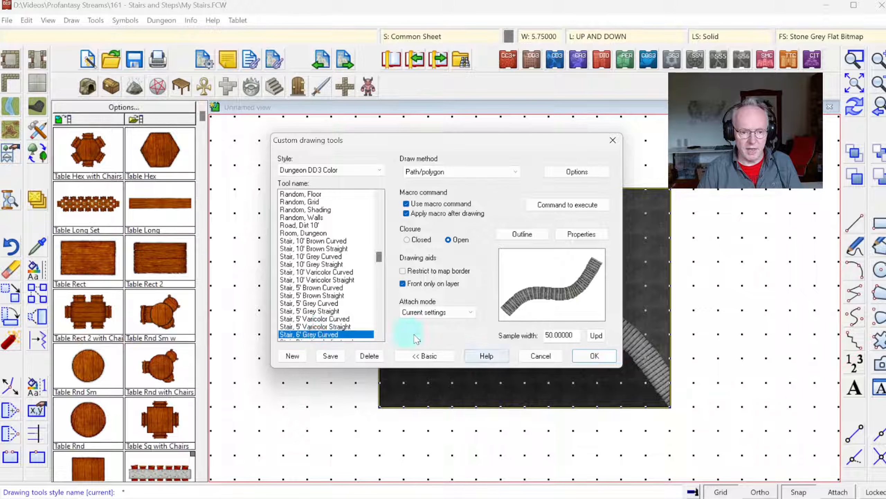
left_click(381, 336)
left_click(381, 337)
left_click(380, 336)
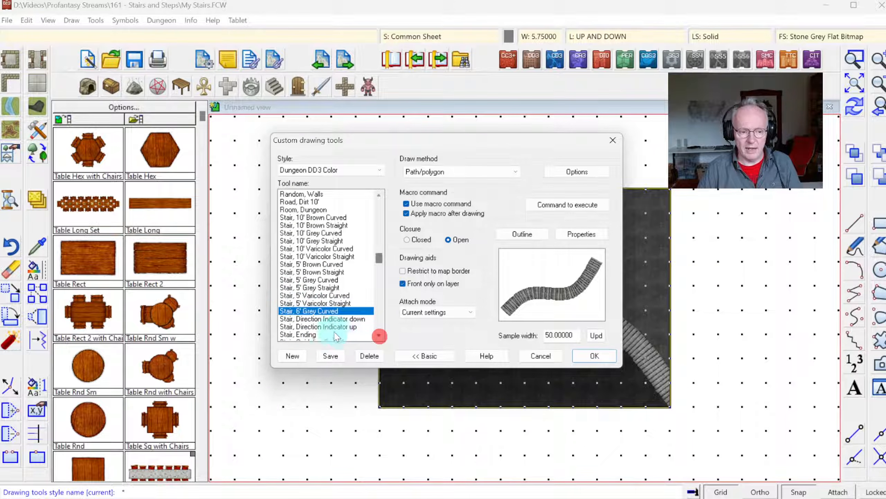
left_click(555, 334)
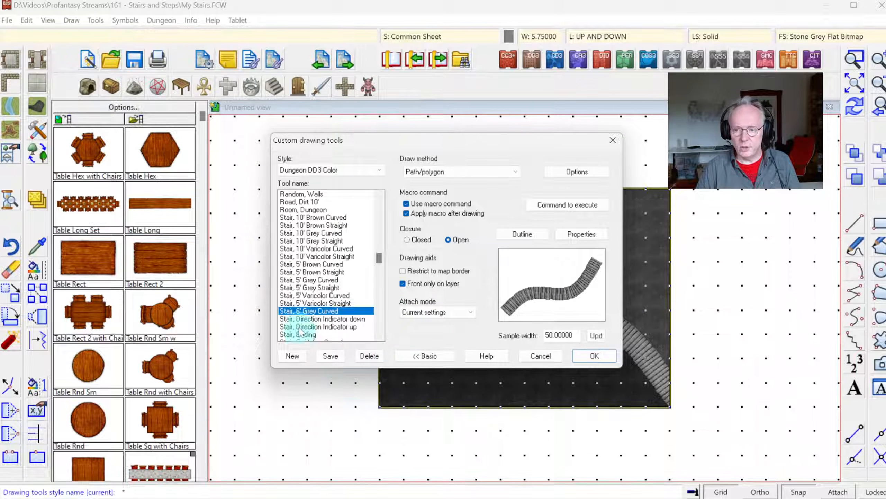
left_click(594, 356)
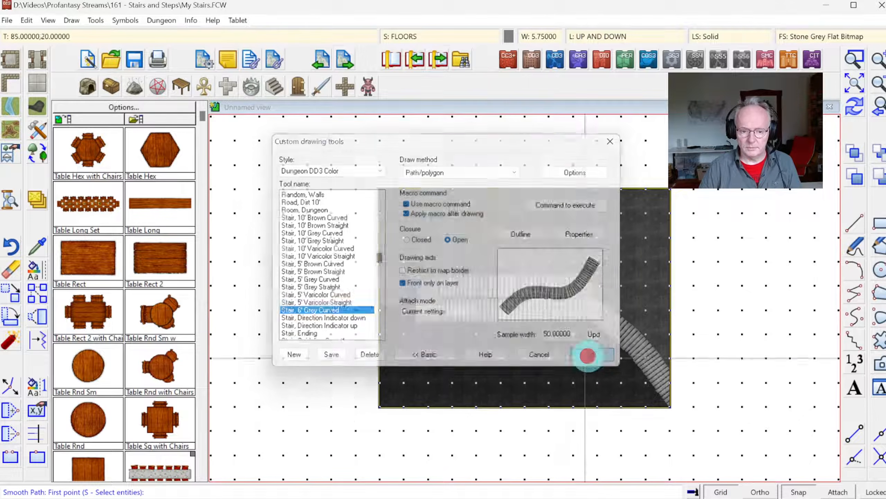
Activate the sheet effects for the stairs map.
left_click(855, 60)
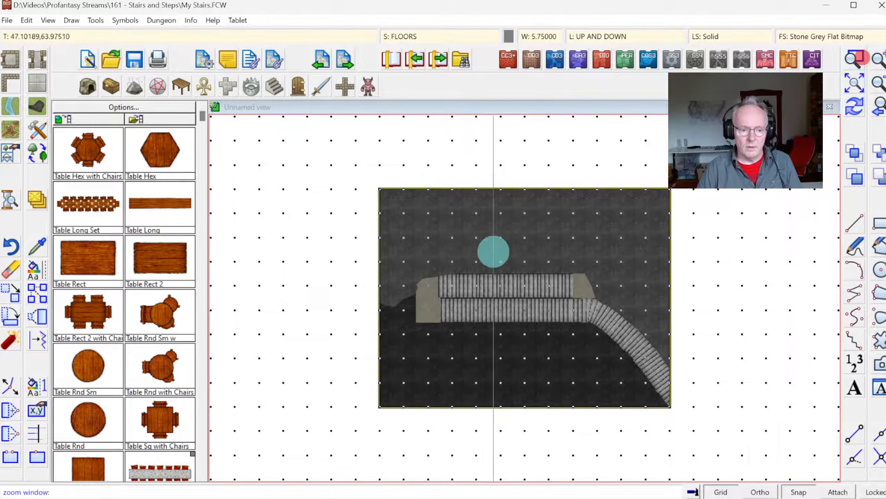
left_click(358, 178)
left_click(683, 418)
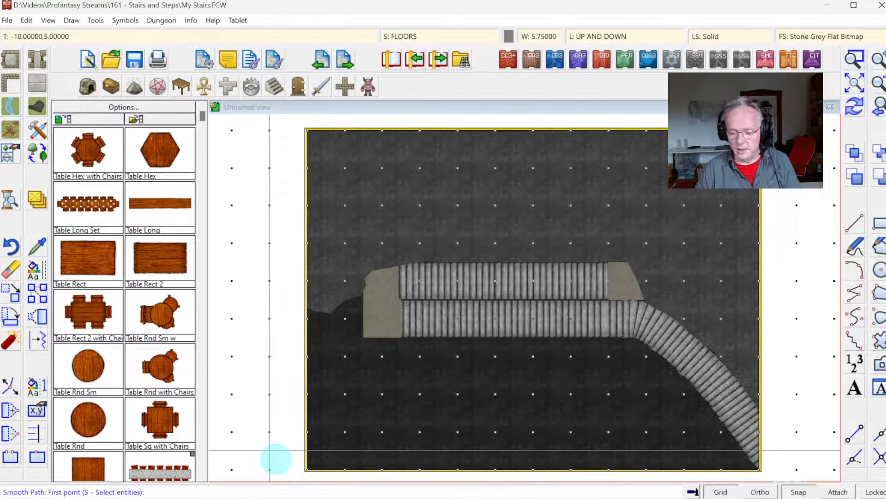
left_click(852, 60)
left_click(337, 241)
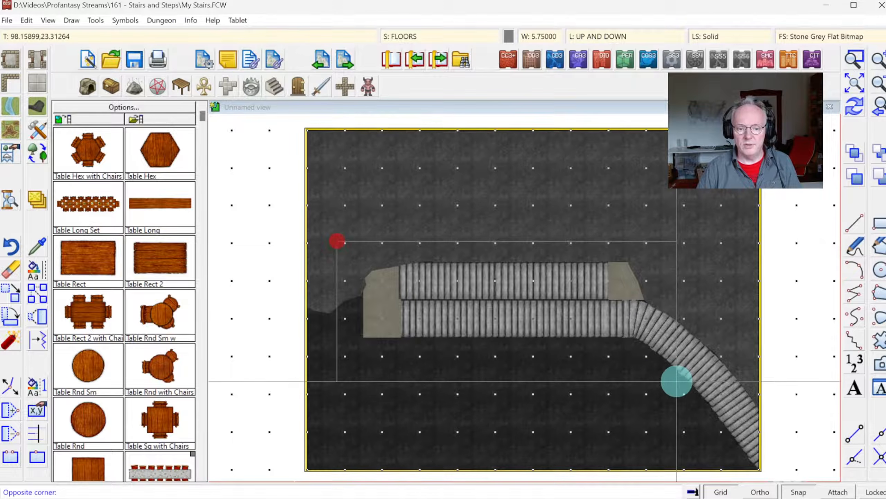
left_click(677, 381)
left_click(853, 84)
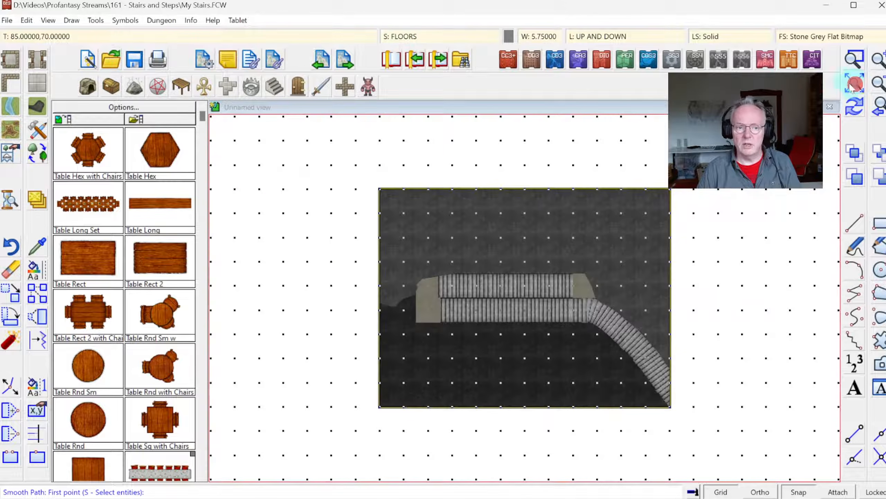
left_click(400, 36)
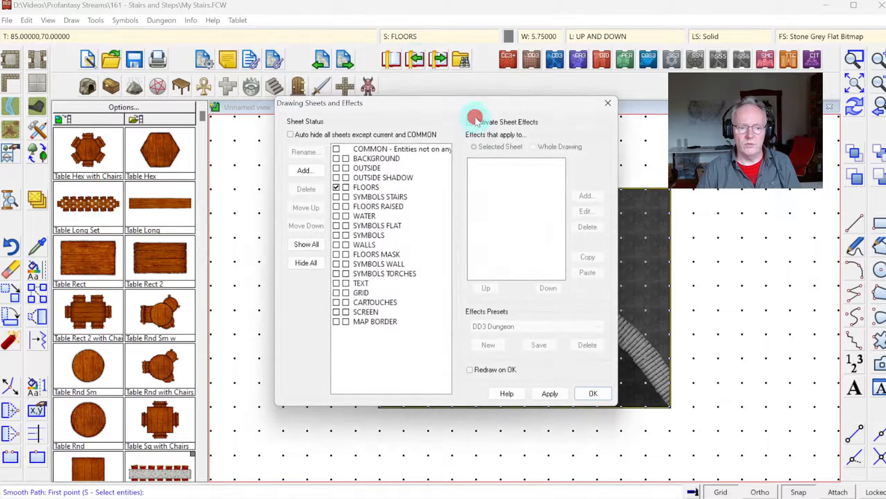
left_click(605, 397)
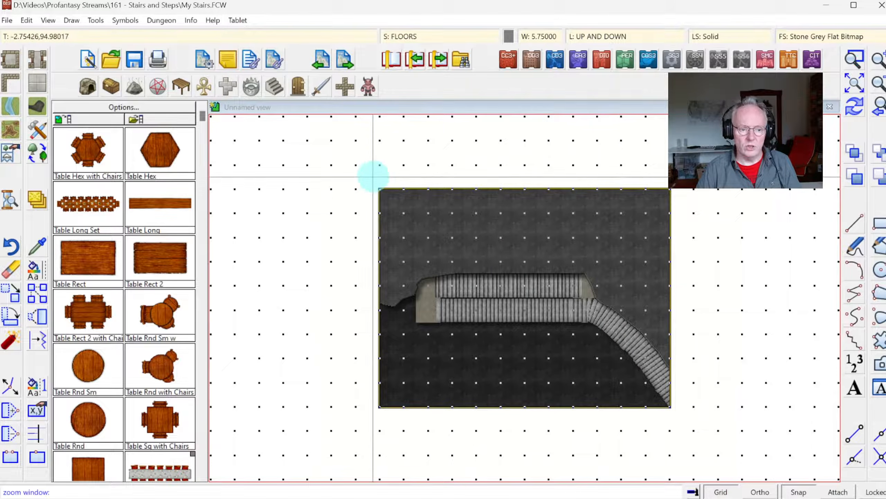
left_click(369, 177)
left_click(681, 419)
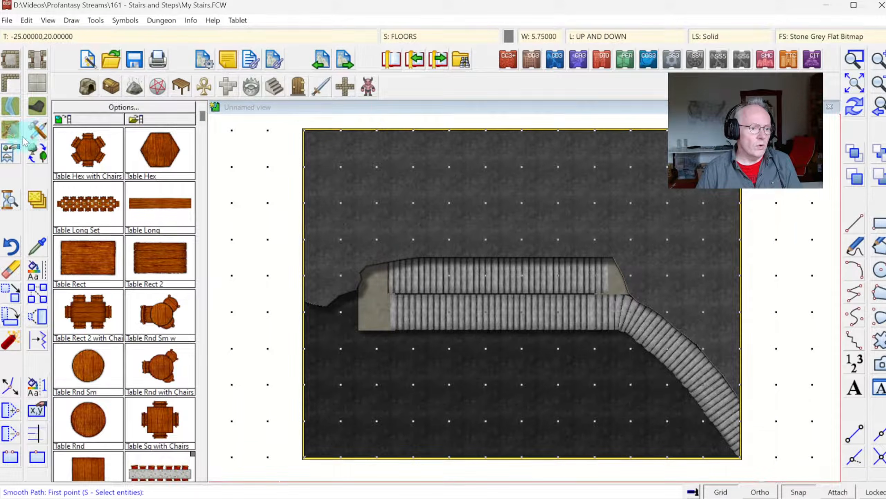
Choose the drawing tool Cave Wall, Current Fill, Current Width, Closed and set the line width to 0.
right_click(11, 84)
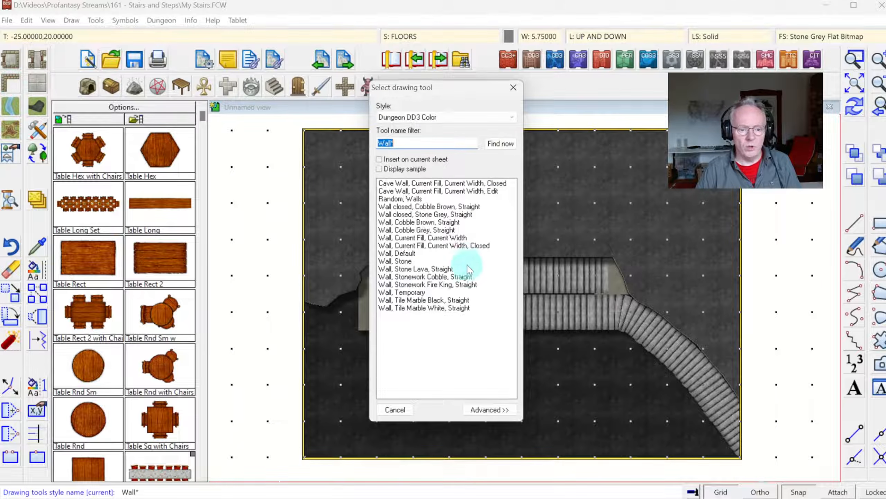
double_click(410, 183)
left_click(530, 36)
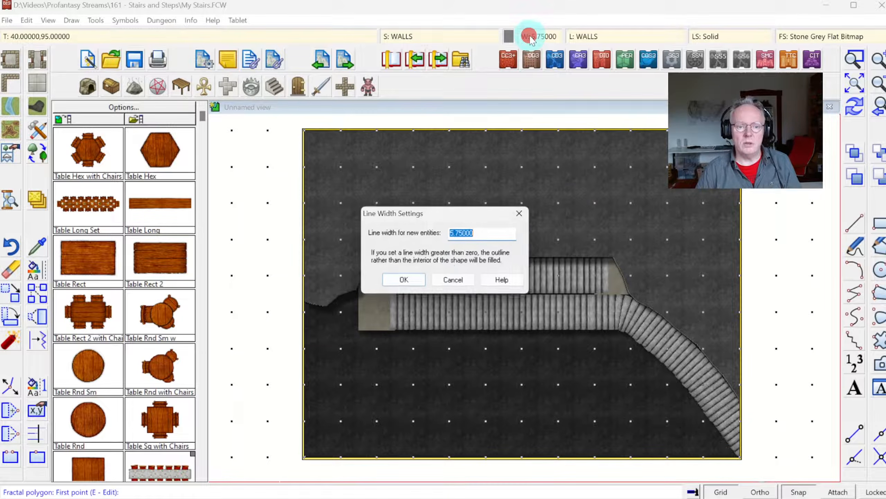
type("0")
key("Return")
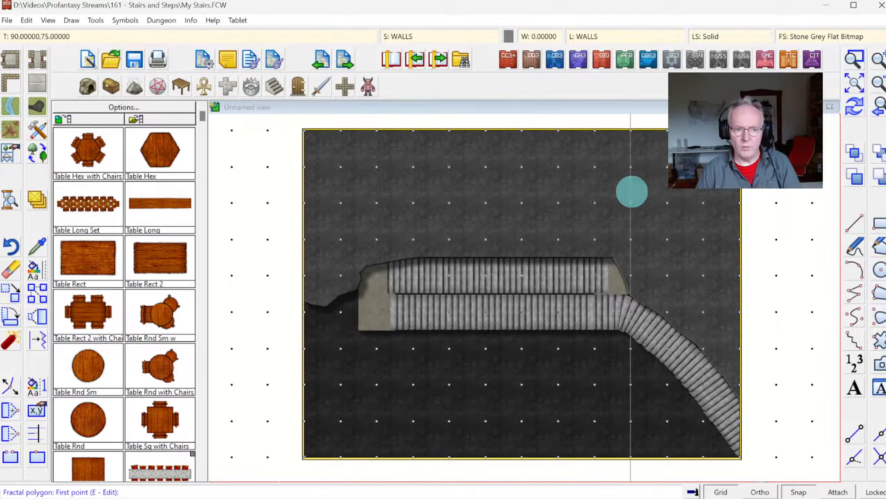
Set the current fill style to the Solid brush pattern and the current color to black.
left_click(794, 40)
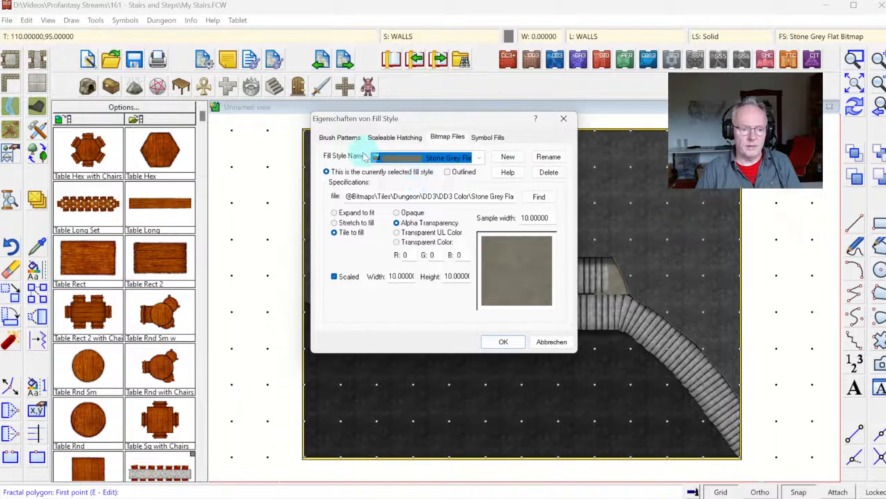
left_click(331, 137)
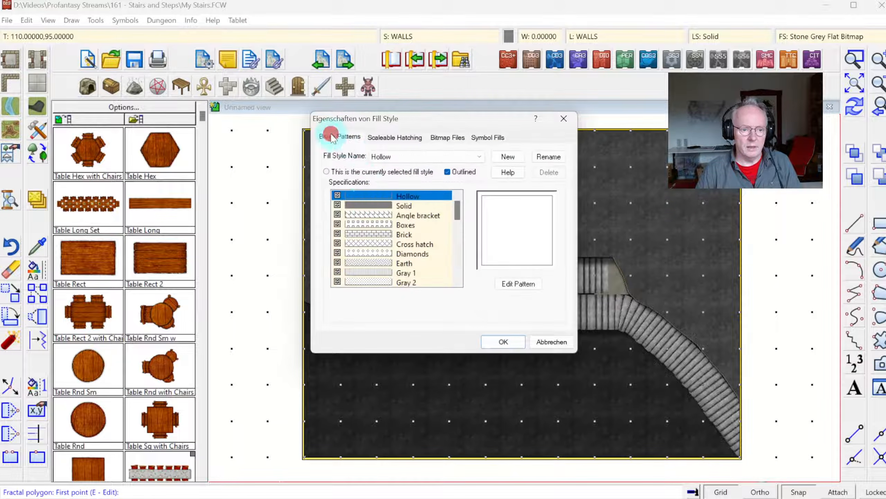
left_click(367, 205)
left_click(509, 341)
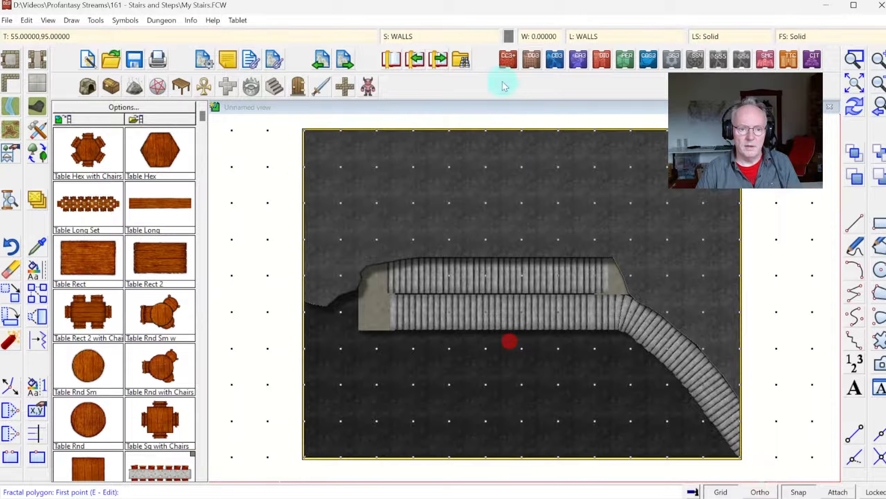
left_click(509, 37)
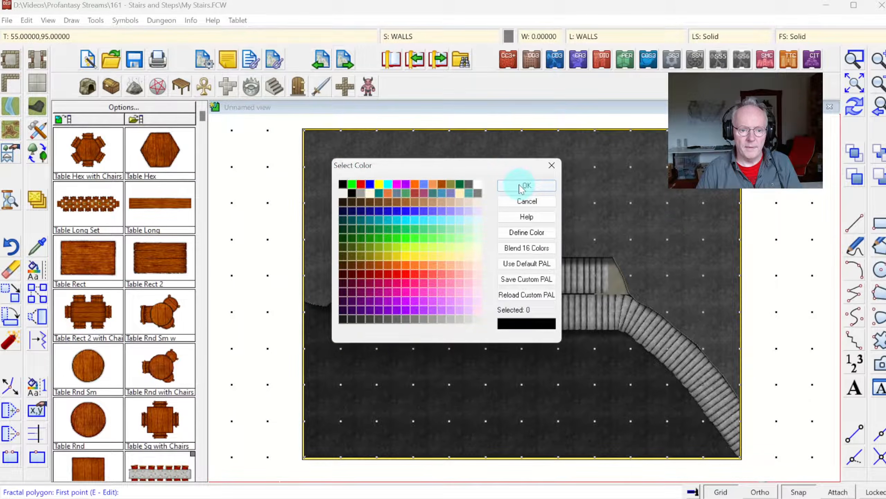
left_click(521, 186)
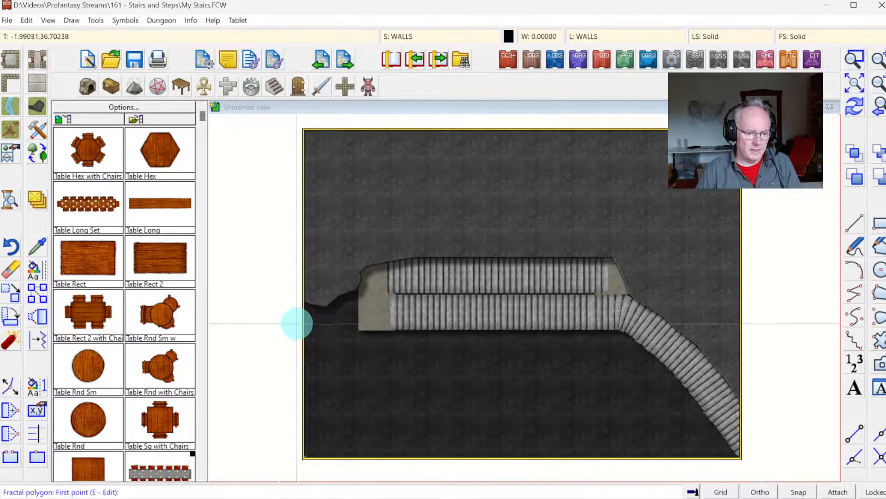
Draw a solid black cave wall polygon with a rugged edge covering the map's upper-left corner and western side.
left_click(291, 423)
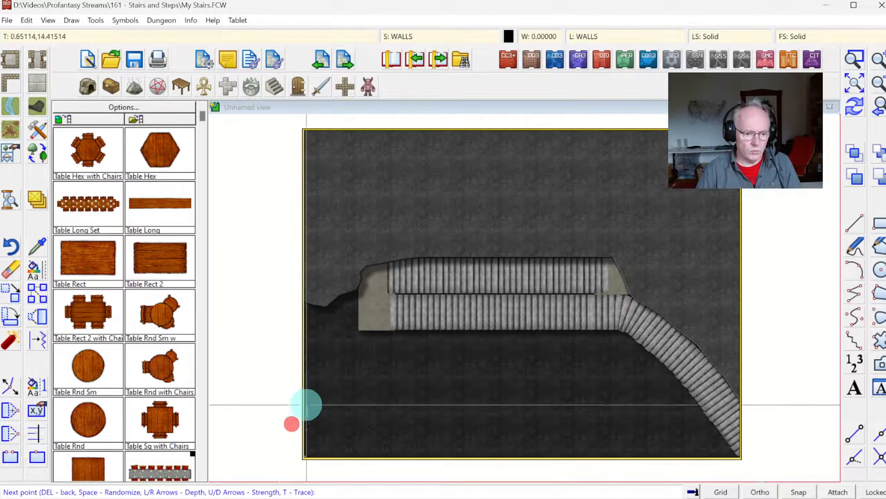
left_click(317, 382)
left_click(326, 354)
left_click(338, 291)
left_click(329, 260)
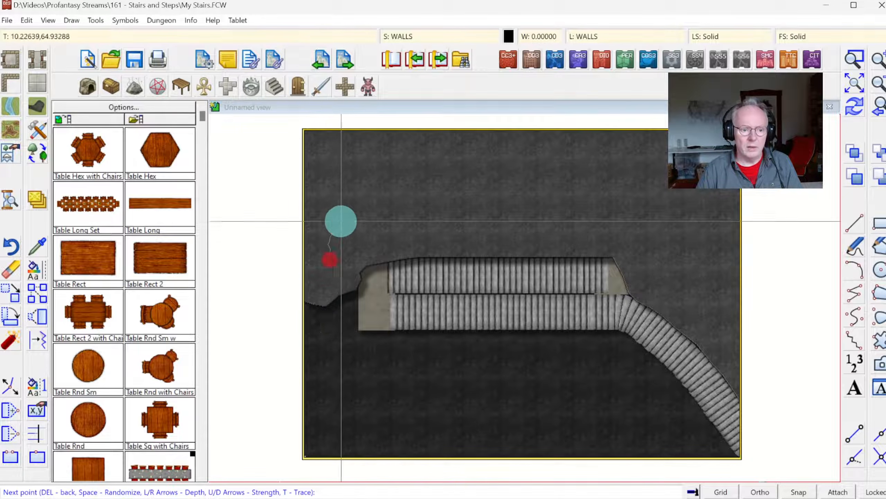
left_click(369, 198)
left_click(423, 194)
left_click(470, 154)
left_click(480, 145)
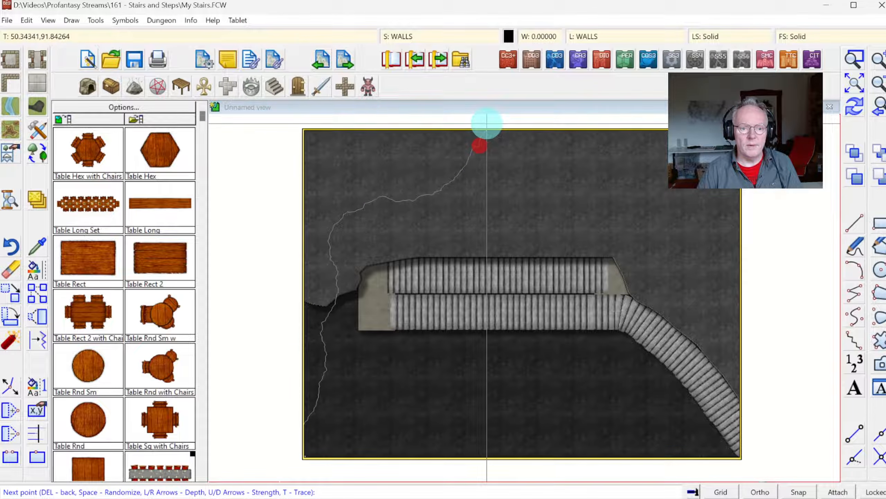
left_click(487, 123)
left_click(274, 115)
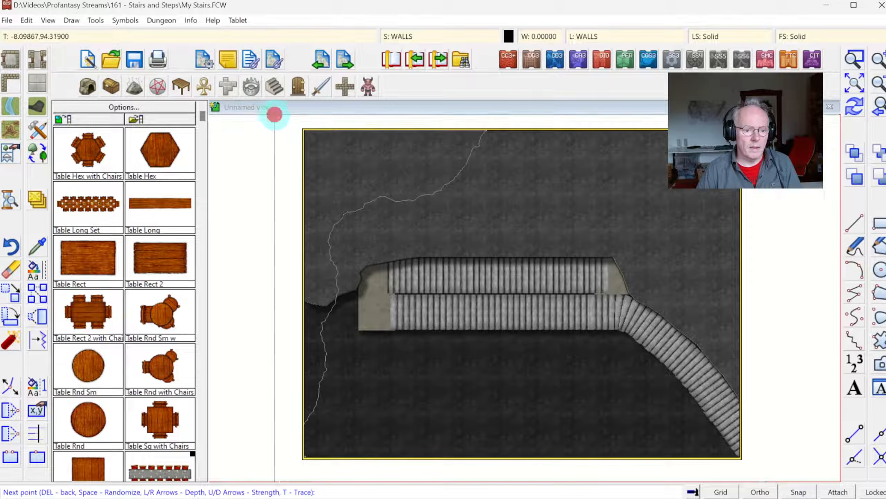
right_click(275, 114)
Draw a black cave wall polygon filling the map's upper-right side, following the outer edge of the curved stairs to the border.
left_click(612, 122)
left_click(600, 154)
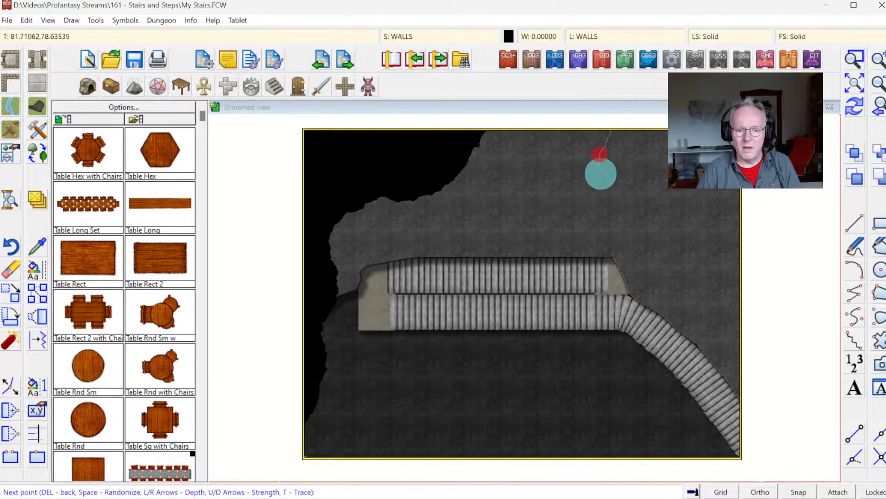
left_click(633, 209)
left_click(651, 258)
left_click(663, 307)
left_click(678, 324)
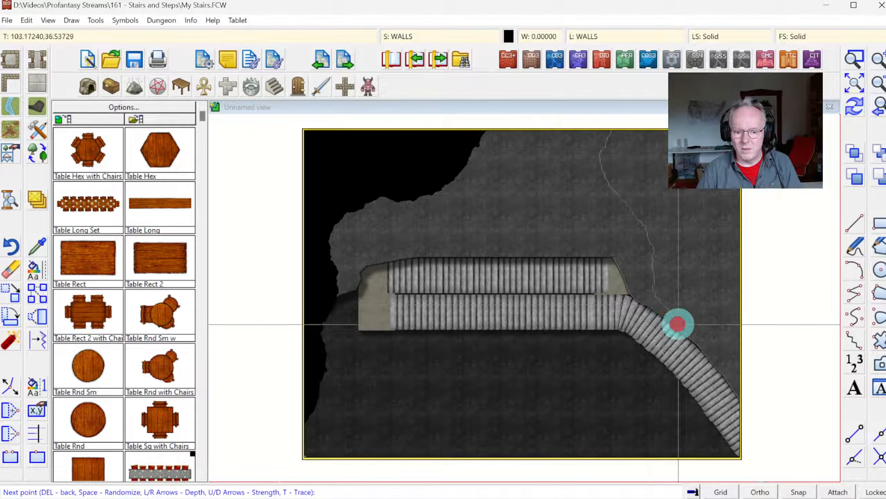
left_click(696, 340)
left_click(706, 360)
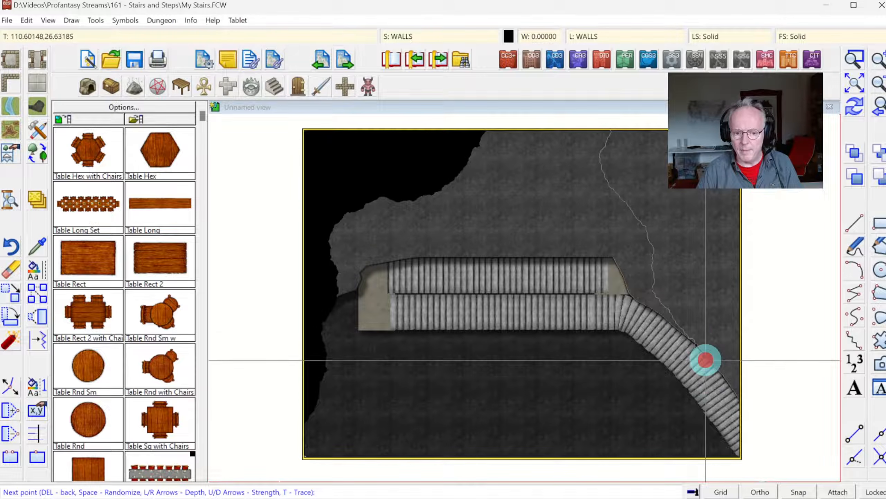
left_click(716, 380)
left_click(728, 397)
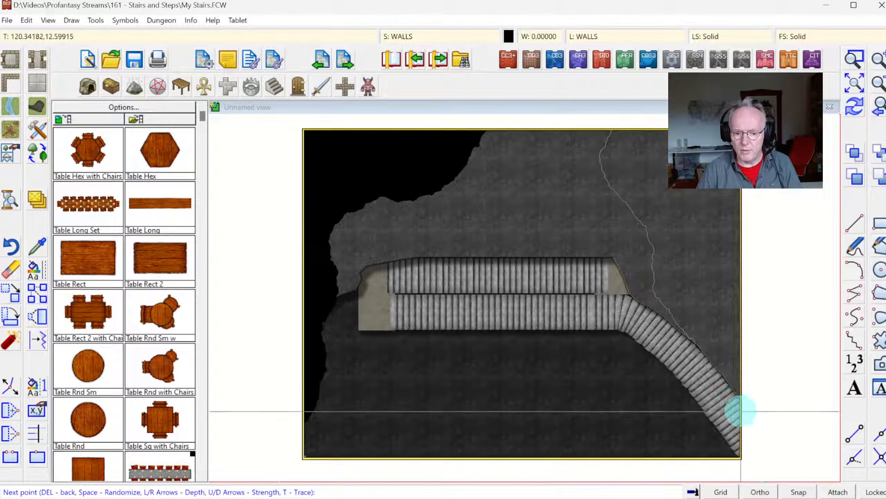
left_click(740, 412)
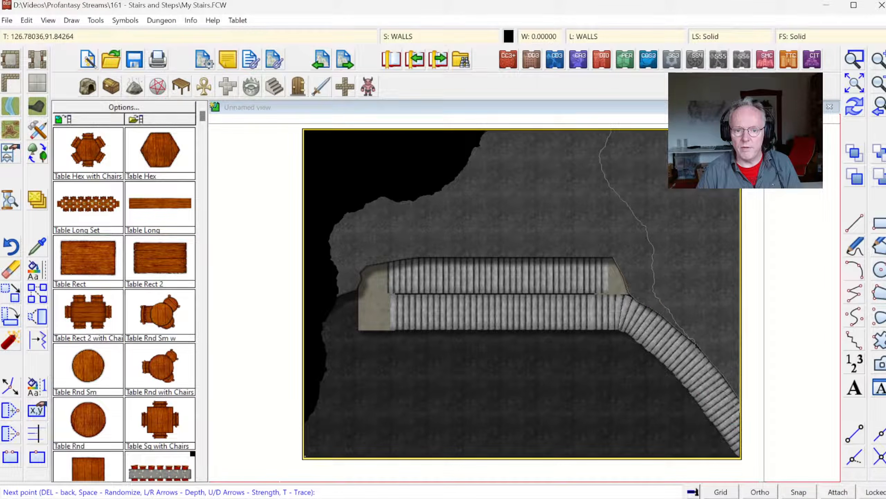
right_click(722, 223)
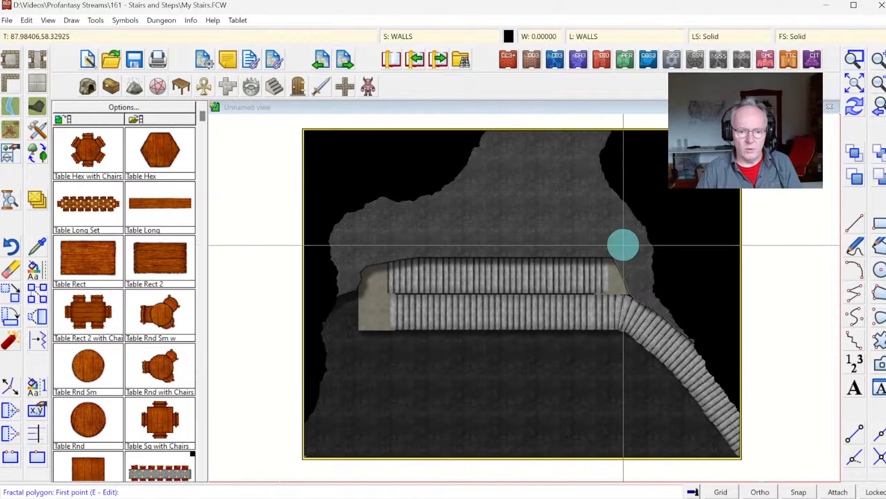
Add a small black cave wall polygon at the eastern end of the upper stairs, beside the landing.
left_click(617, 241)
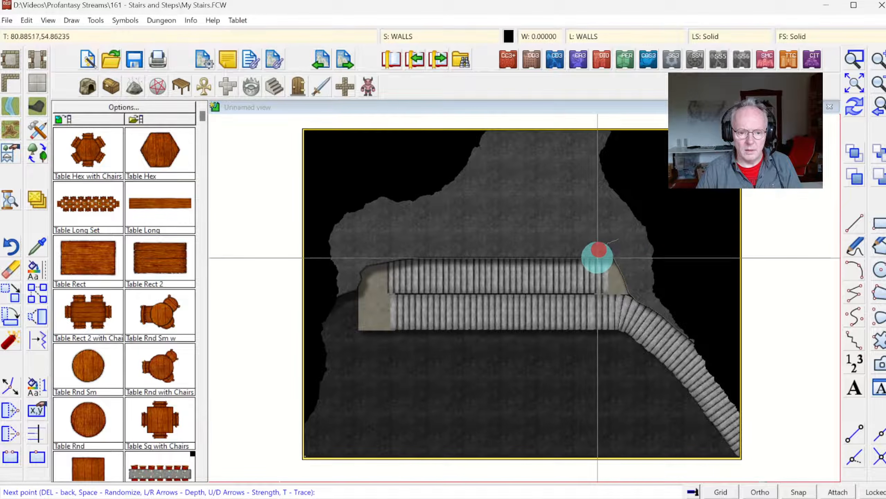
left_click(611, 264)
left_click(627, 254)
right_click(628, 245)
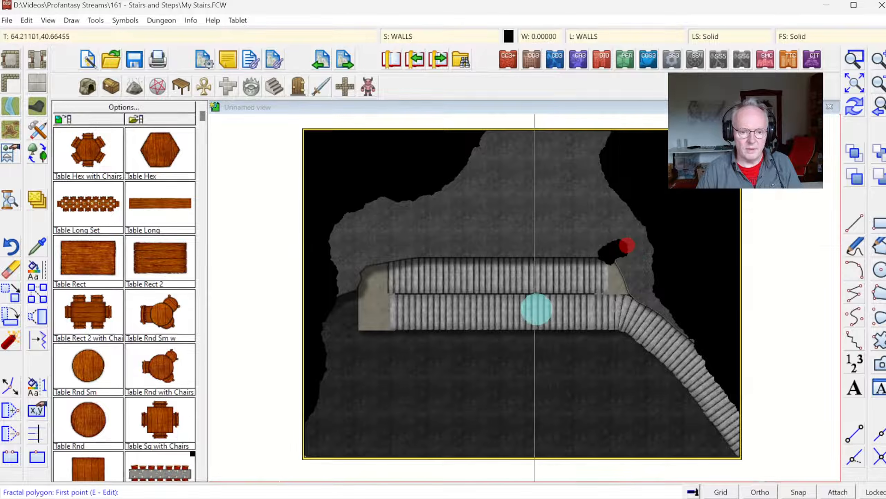
Draw a small black rock pillar polygon with a rugged edge in the cave floor north of the upper stairs.
left_click(498, 188)
left_click(484, 203)
left_click(517, 214)
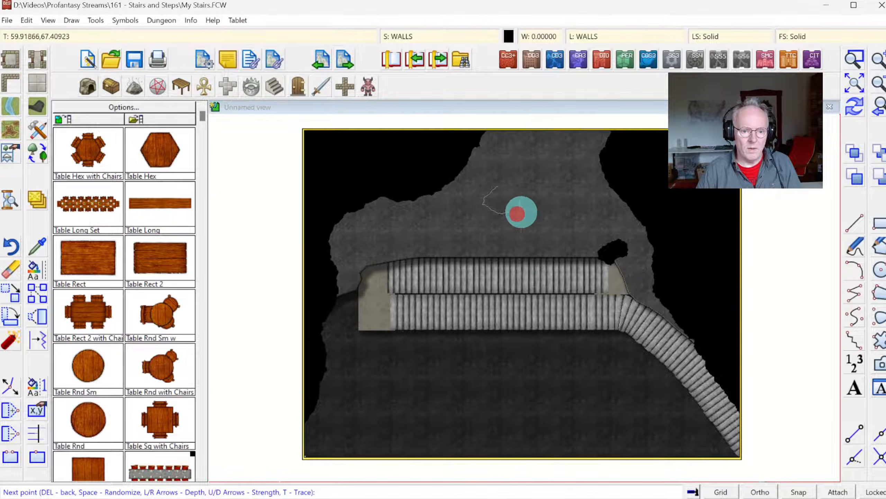
left_click(528, 204)
right_click(520, 189)
Draw a black cave wall polygon rising from the map's southern border near the lower-left corner.
left_click(339, 468)
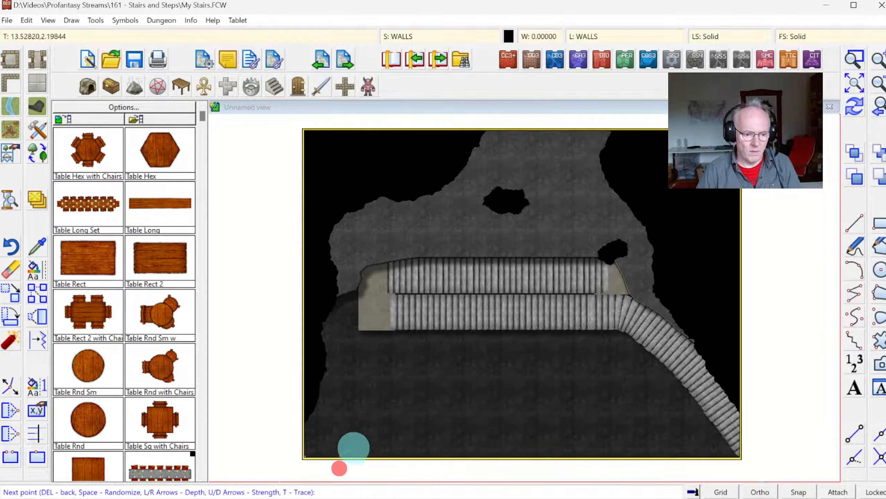
left_click(362, 402)
left_click(381, 383)
left_click(413, 389)
left_click(433, 437)
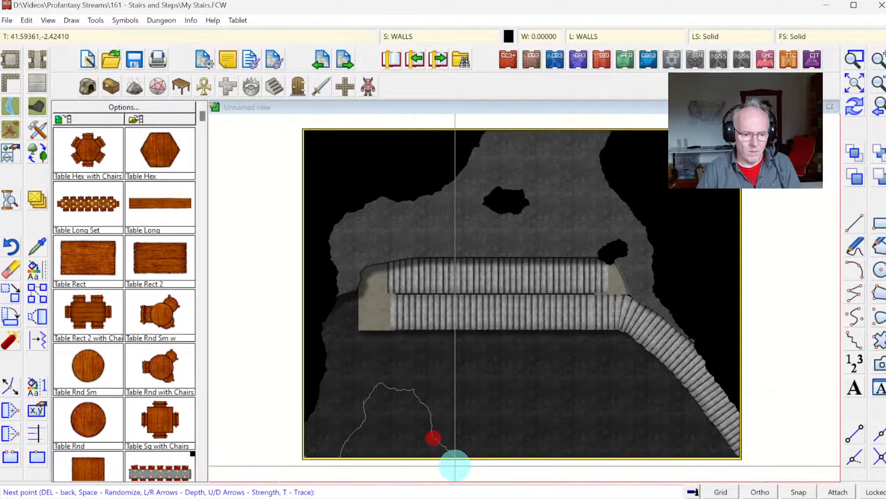
right_click(457, 473)
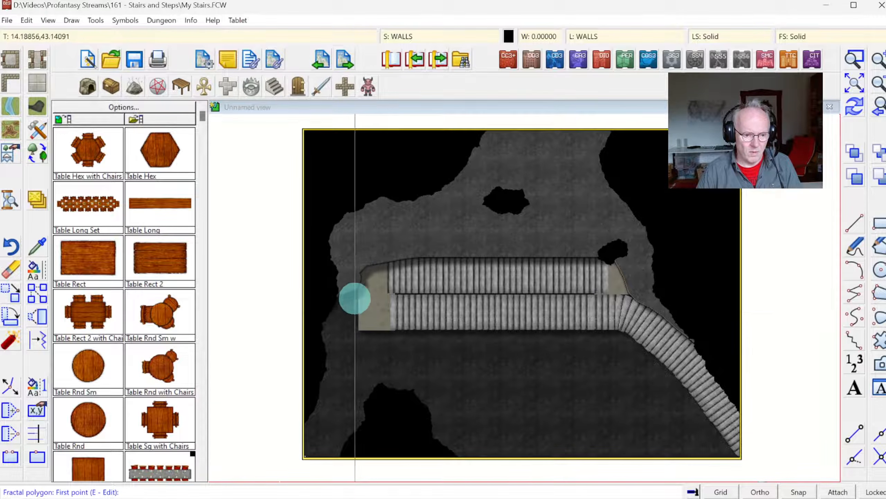
Draw a black cave wall polygon from the western border to the landing, covering the landing's ragged western edge.
left_click(336, 283)
left_click(357, 290)
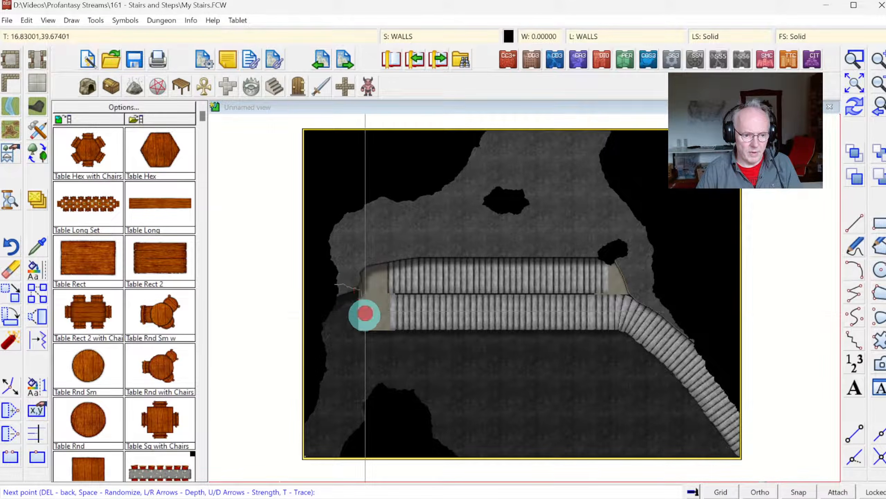
left_click(370, 331)
left_click(350, 364)
left_click(315, 370)
left_click(287, 358)
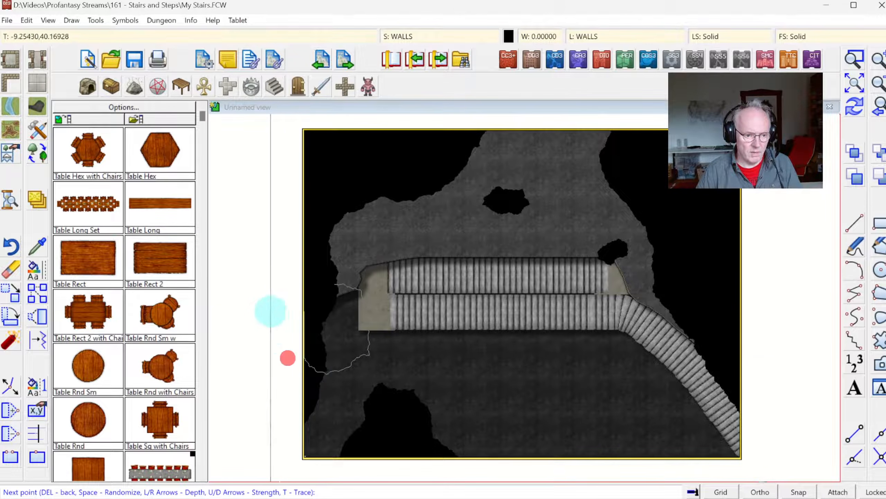
left_click(287, 289)
right_click(287, 289)
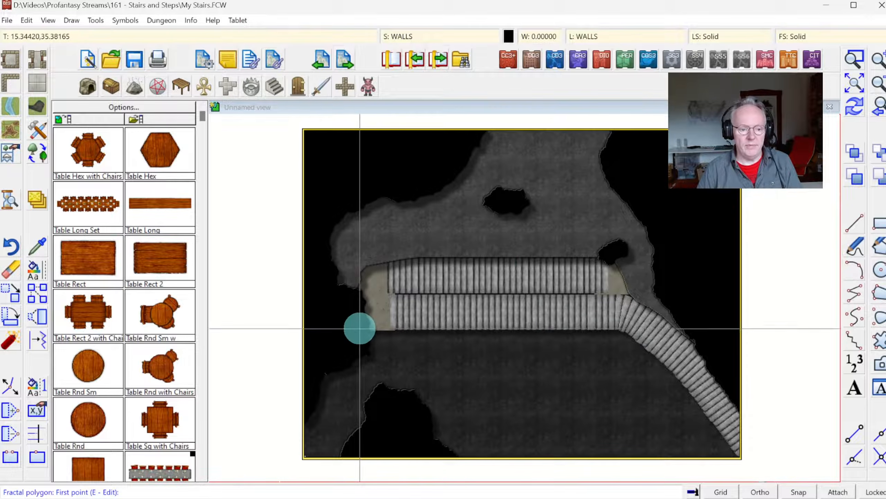
Match the current drawing properties to the black rock pillar north of the stairs and set the line width to 1.
right_click(15, 90)
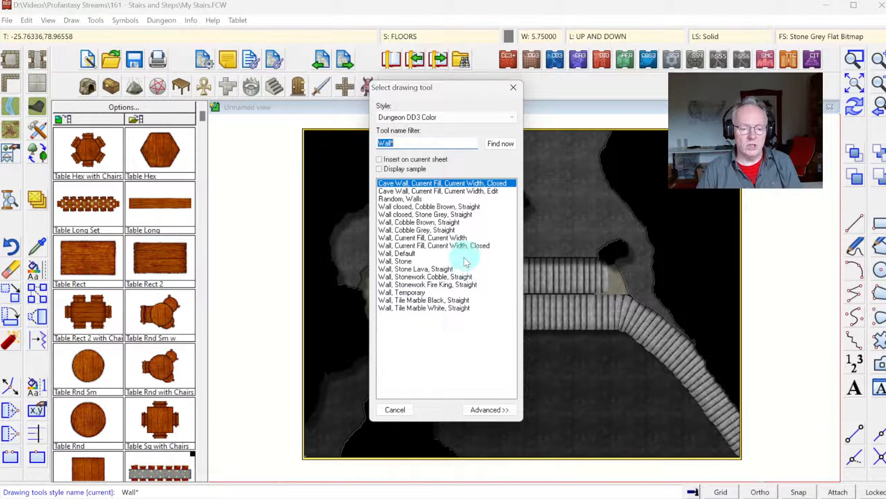
double_click(411, 238)
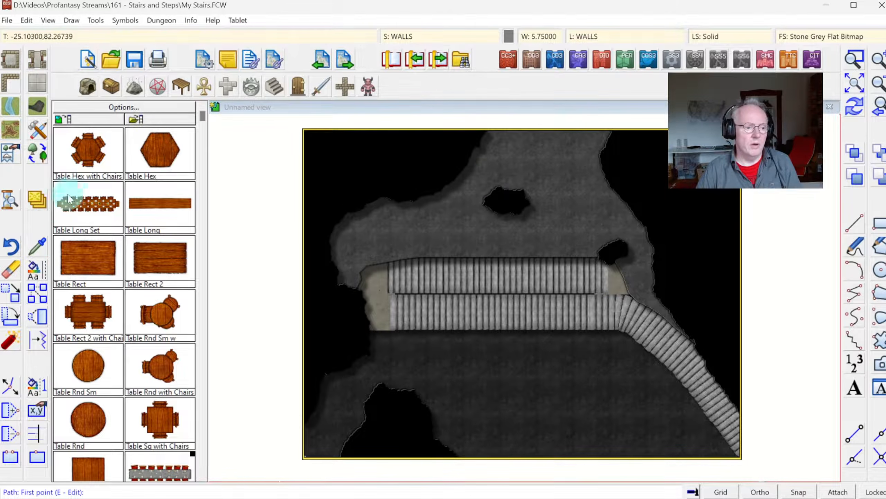
left_click(38, 247)
left_click(506, 232)
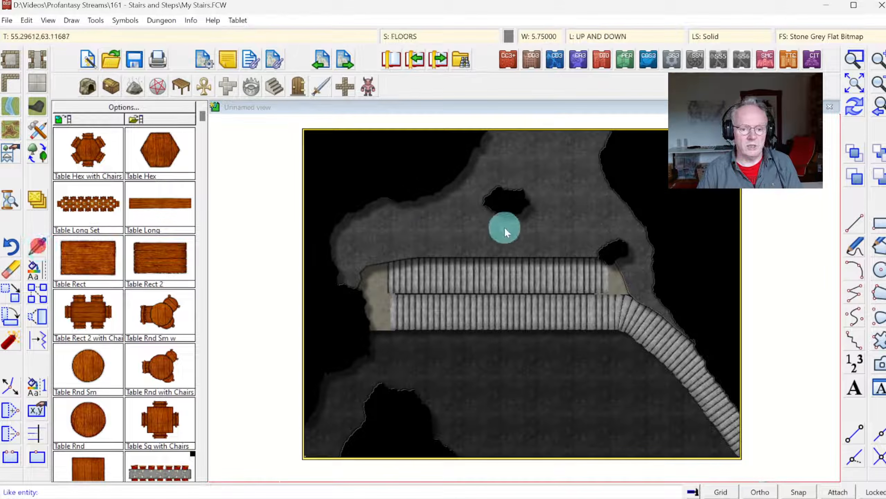
left_click(503, 191)
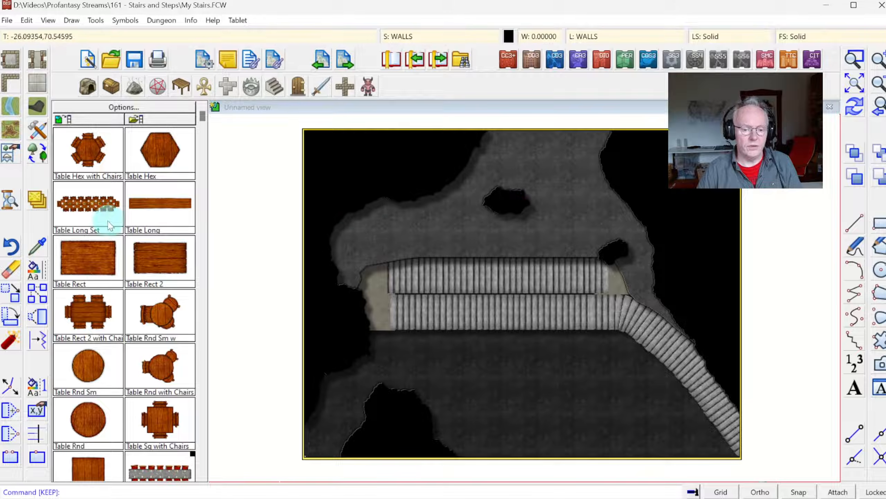
left_click(549, 36)
type("1")
left_click(404, 283)
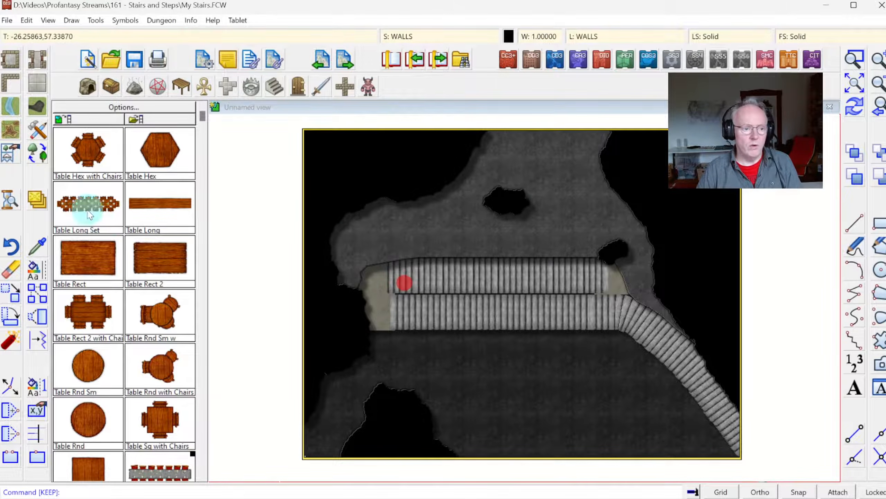
With Wall, Current Fill, Current Width and snapping on, draw a wall along the upper stairs' northern edge, tracing the landing's outline to the western cave wall.
left_click(41, 129)
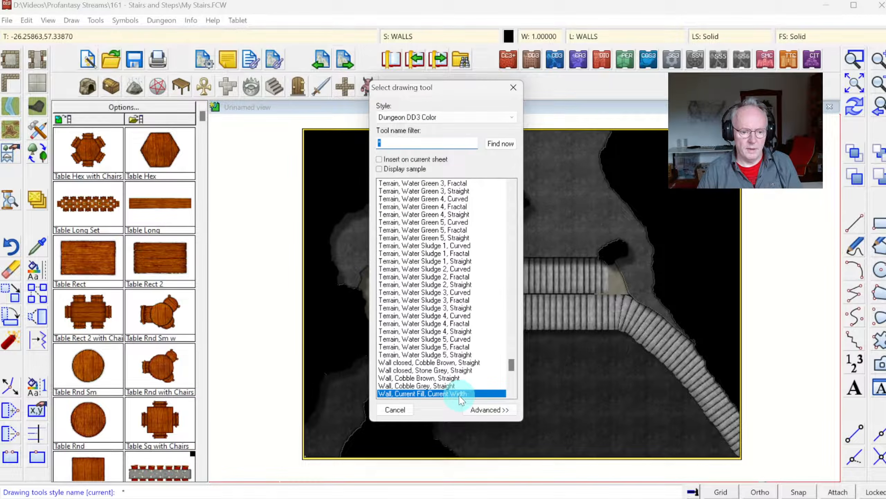
double_click(460, 394)
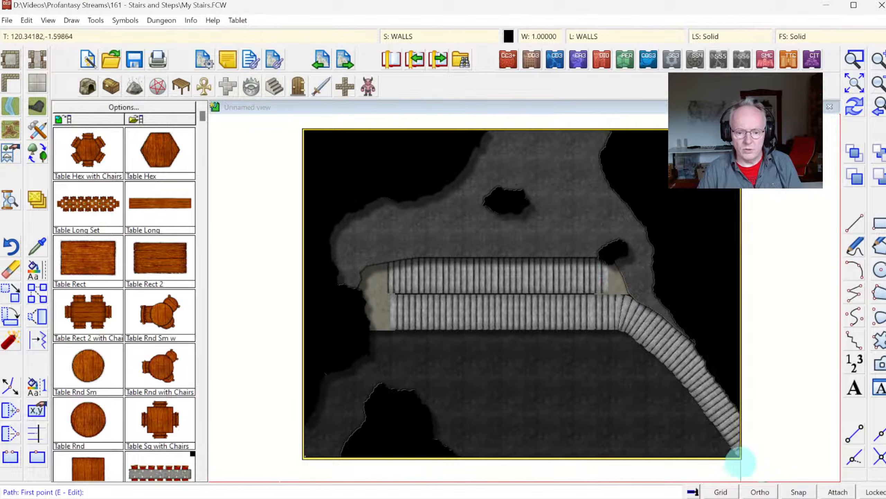
left_click(796, 491)
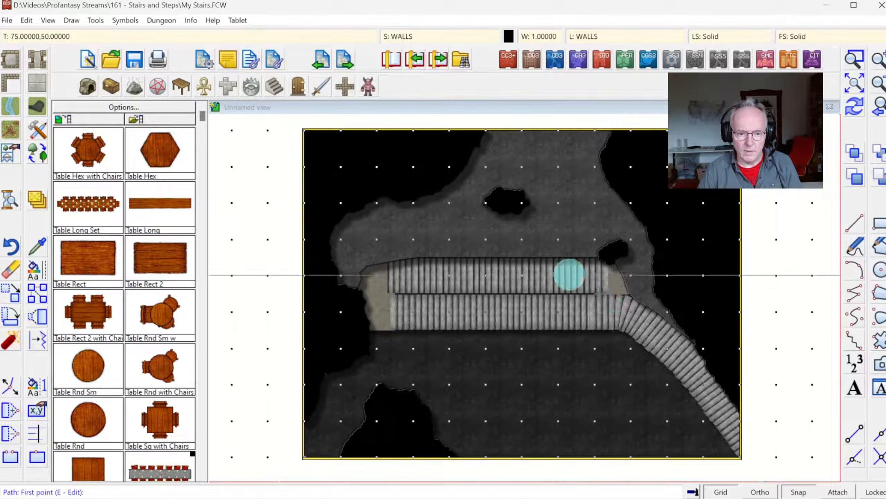
left_click(605, 249)
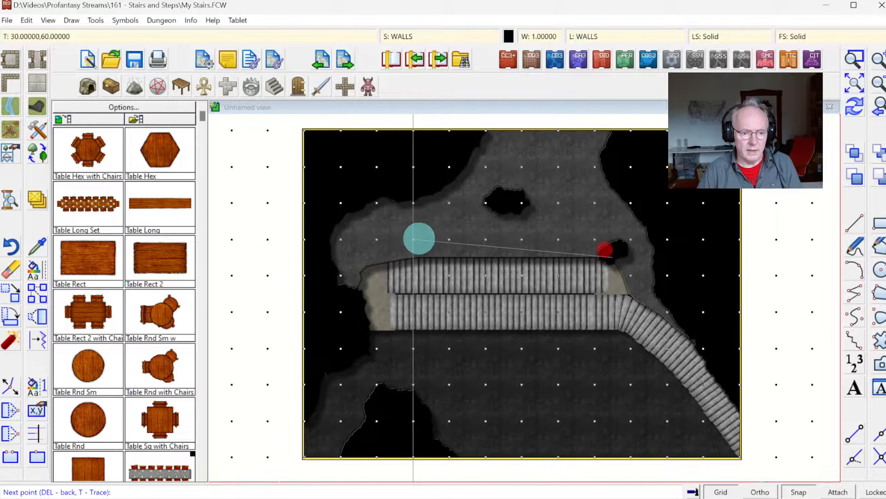
left_click(423, 251)
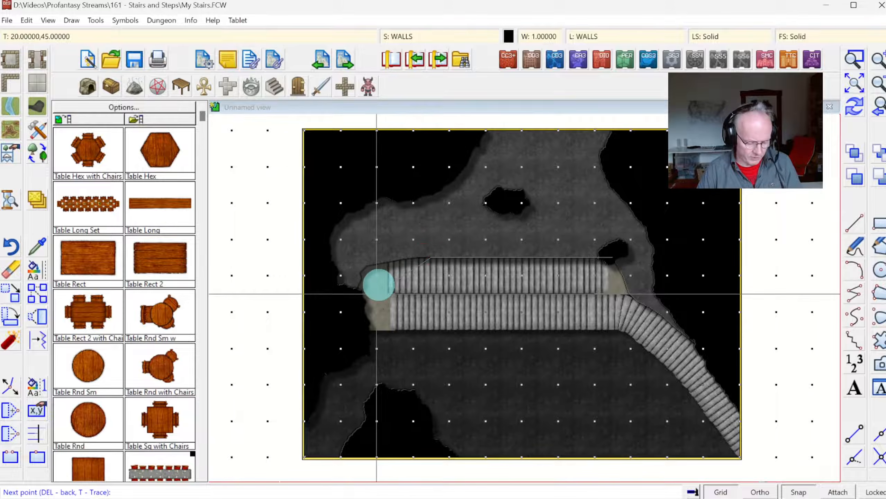
key("t")
left_click(371, 265)
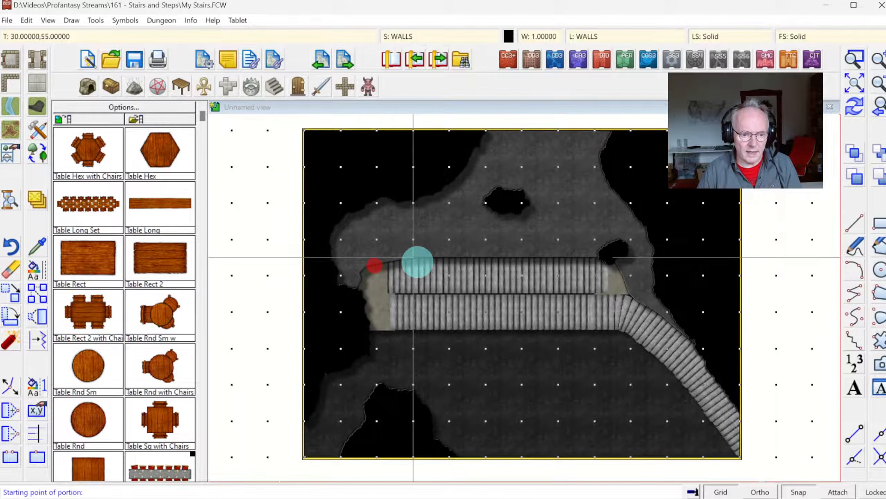
left_click(425, 264)
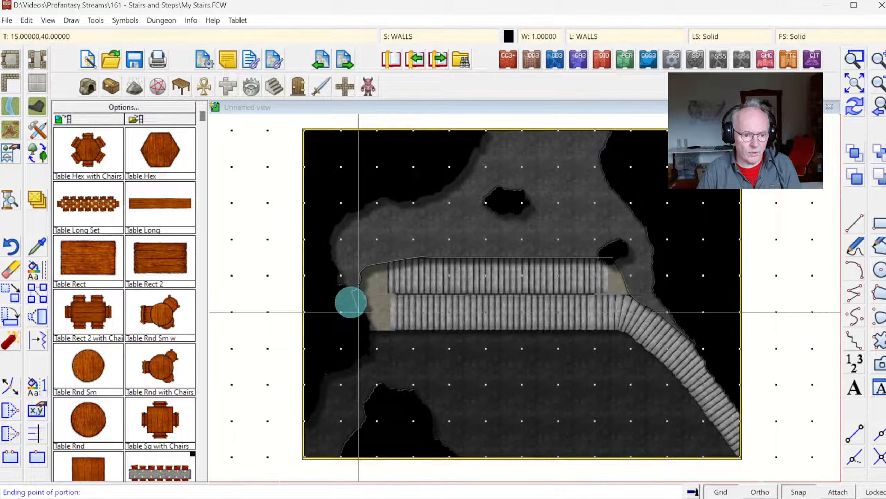
left_click(358, 327)
right_click(357, 327)
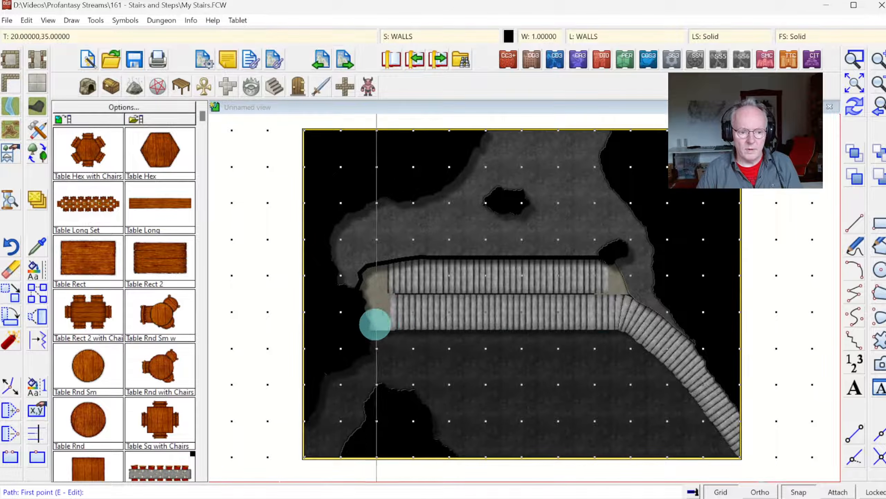
Draw a straight black wall along the lower stairs' southern edge, from the western landing to the start of the curve, and redraw the map.
left_click(364, 327)
left_click(609, 332)
right_click(609, 332)
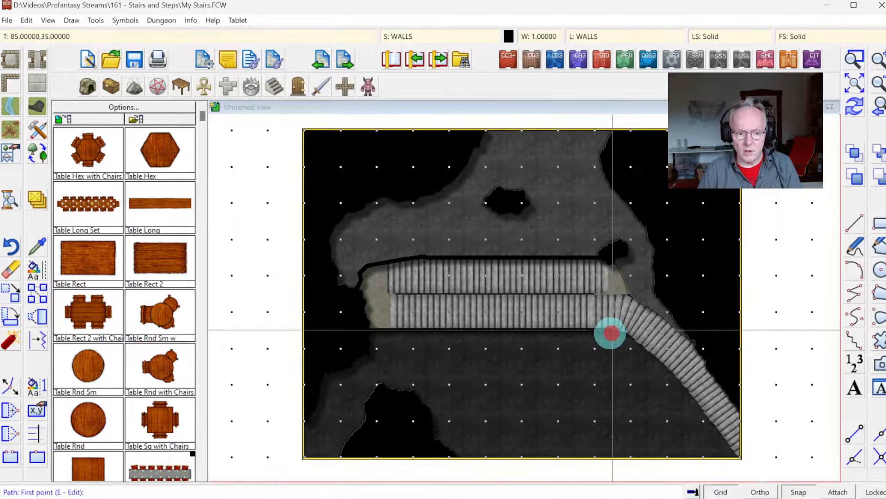
left_click(864, 111)
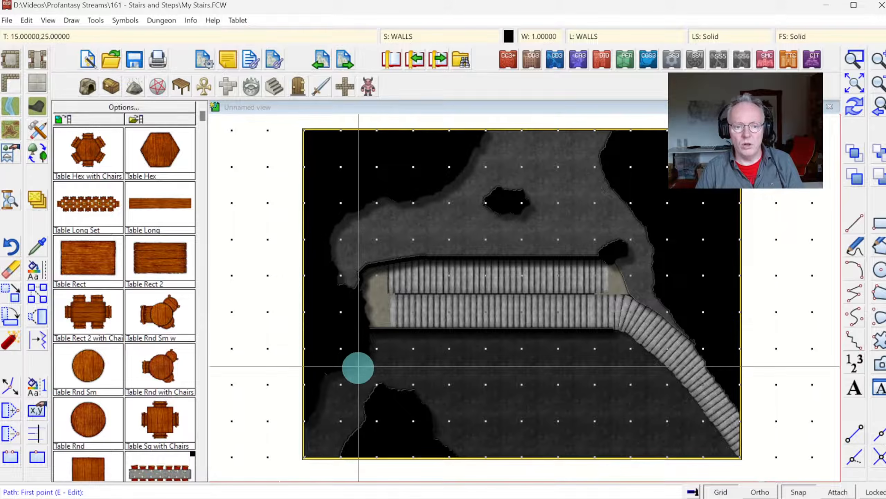
key("Escape")
Add a sheet named WALLS RAILING directly after the SYMBOLS sheet and make it the current sheet.
left_click(415, 59)
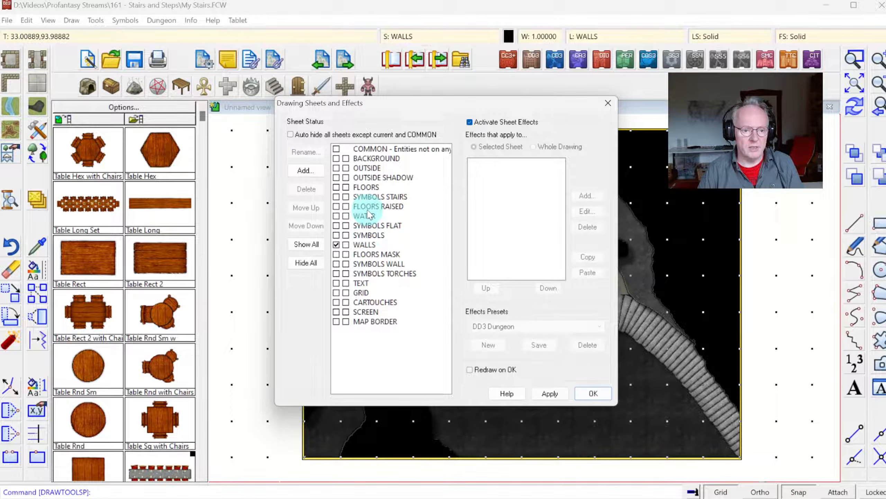
left_click(363, 235)
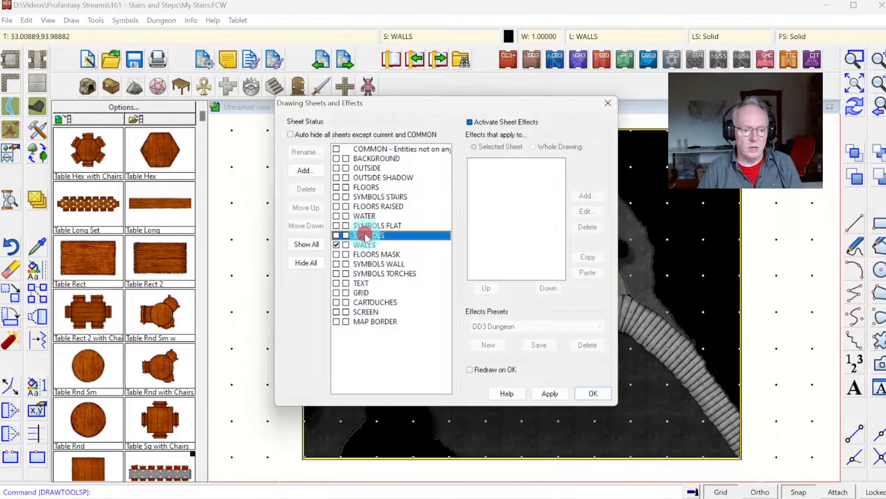
left_click(304, 172)
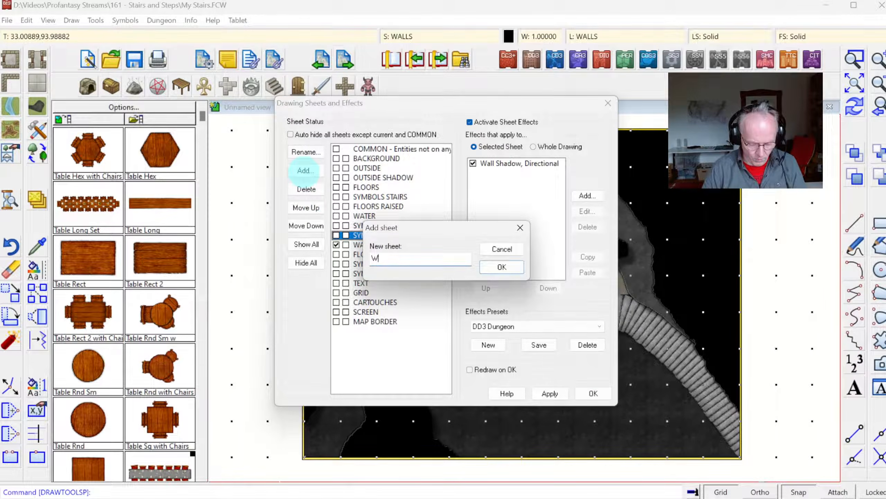
type("WALLS RAI")
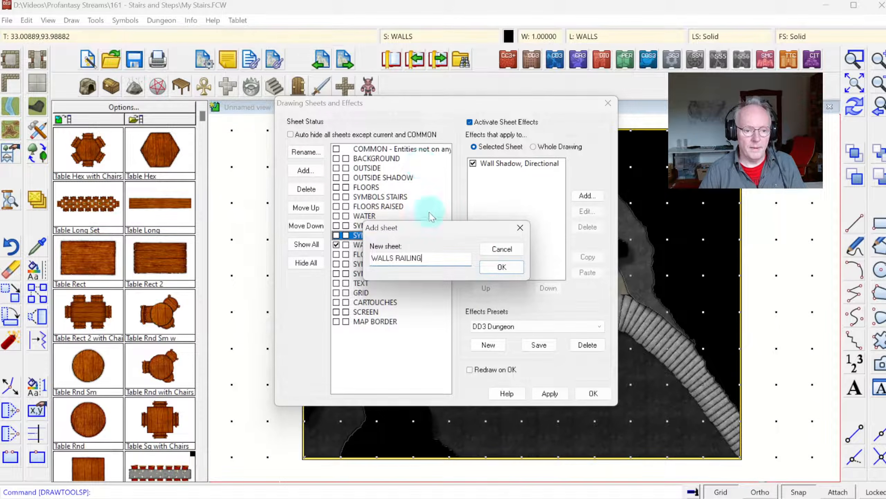
type("LING")
left_click(489, 267)
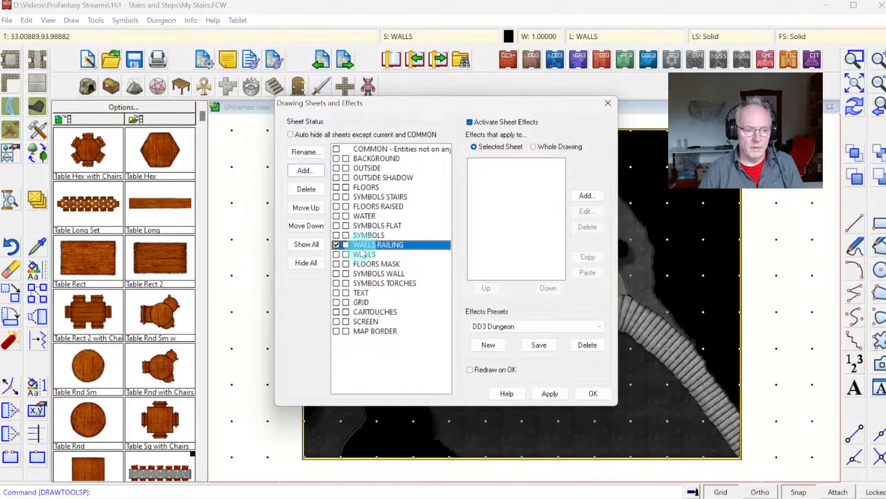
left_click(593, 394)
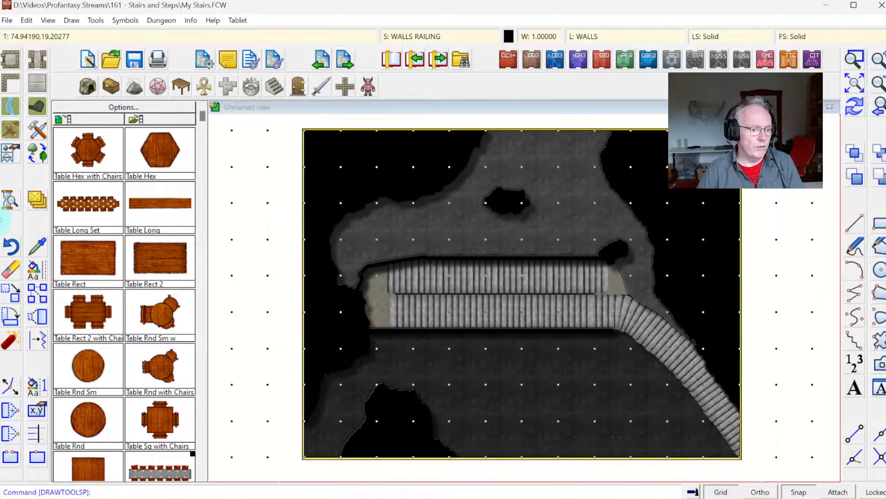
Move the two thin stair-edge walls to the WALLS RAILING sheet, narrowing the selection to entities on the WALLS layer, and redraw the map.
right_click(40, 270)
right_click(38, 208)
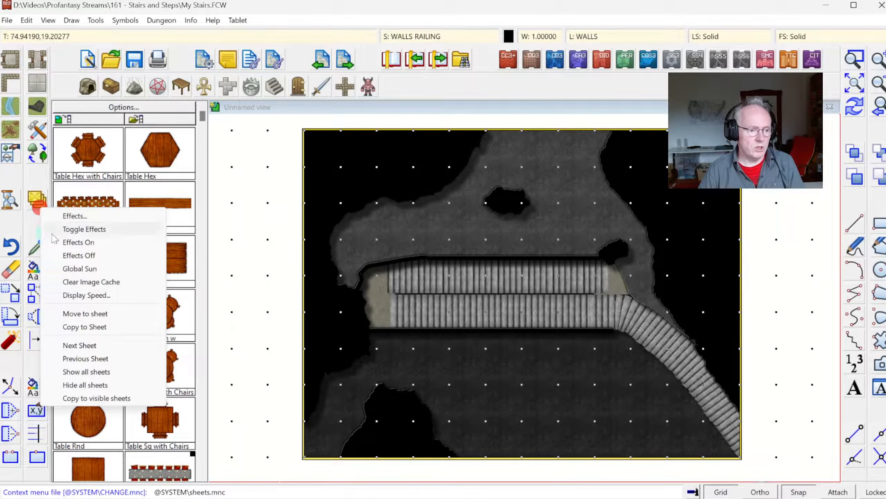
left_click(81, 313)
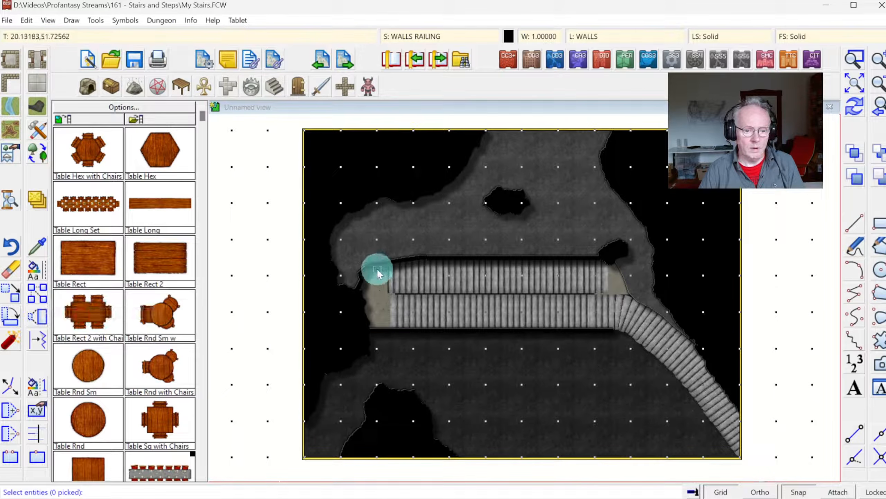
left_click(376, 263)
left_click(415, 333)
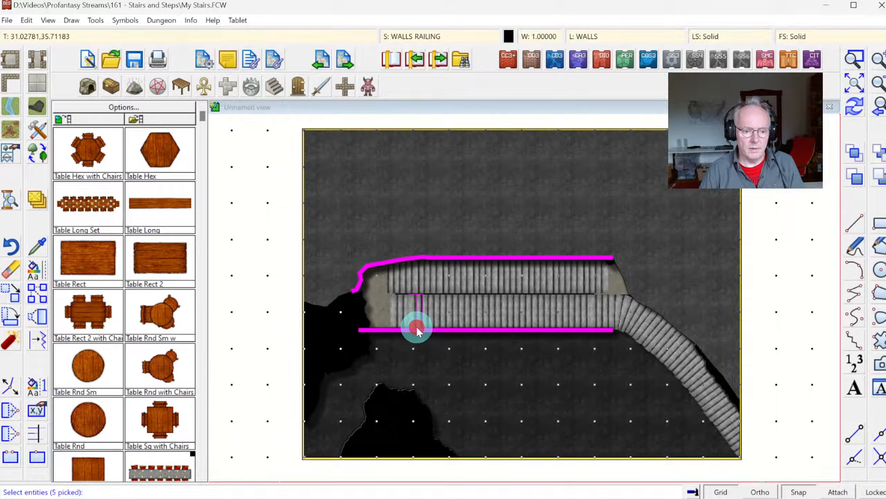
right_click(417, 326)
mouse_move(468, 310)
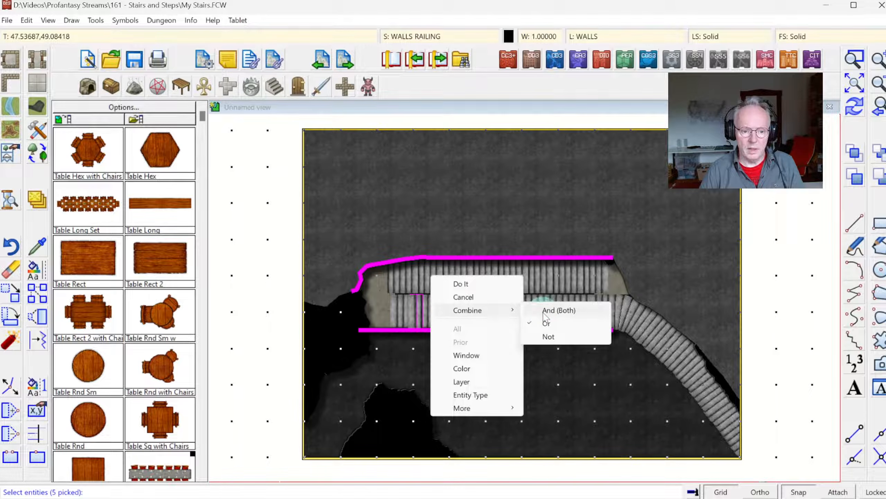
left_click(540, 323)
left_click(543, 417)
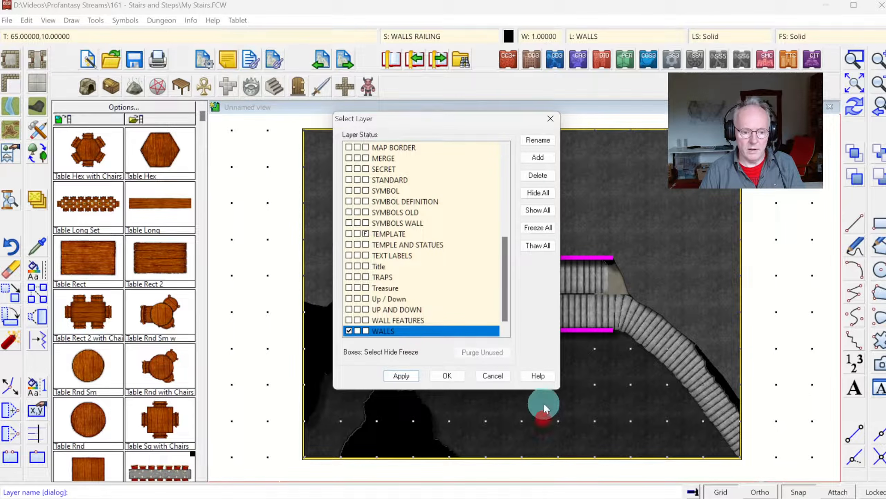
left_click(449, 376)
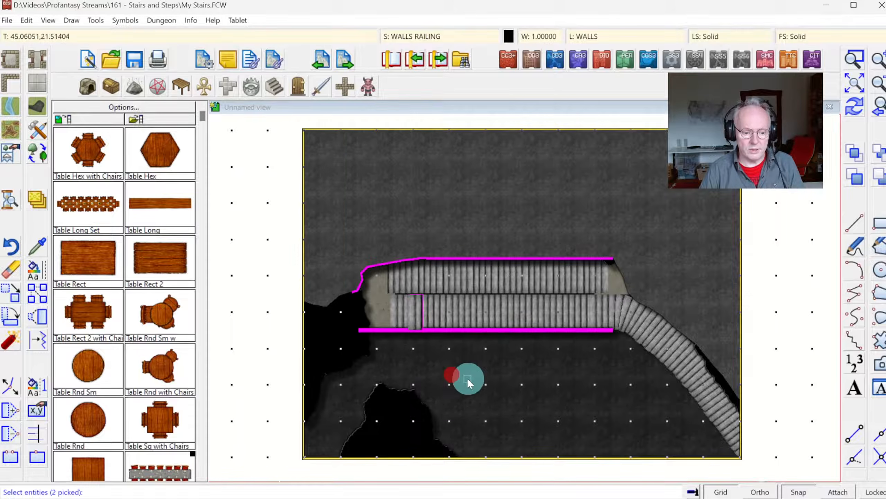
right_click(470, 367)
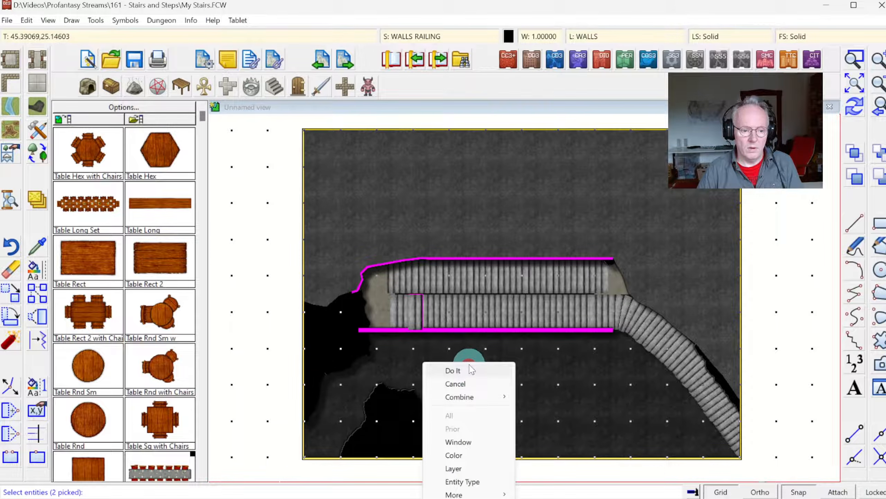
left_click(470, 372)
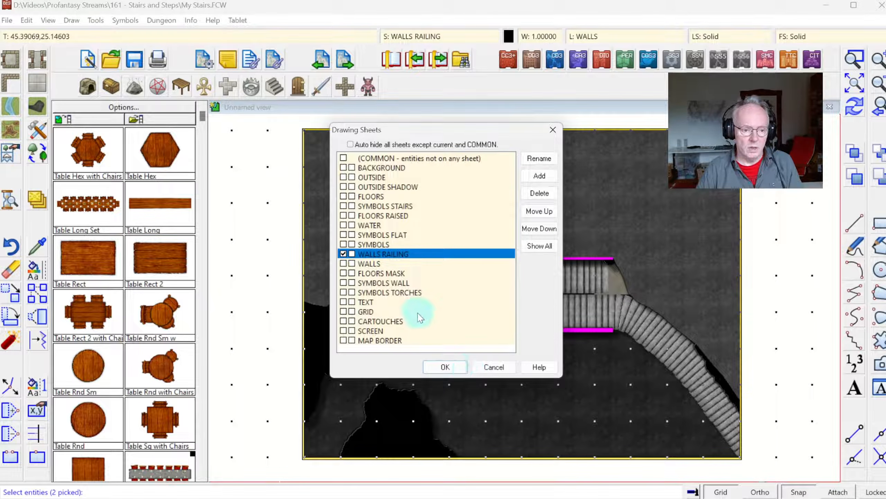
left_click(448, 366)
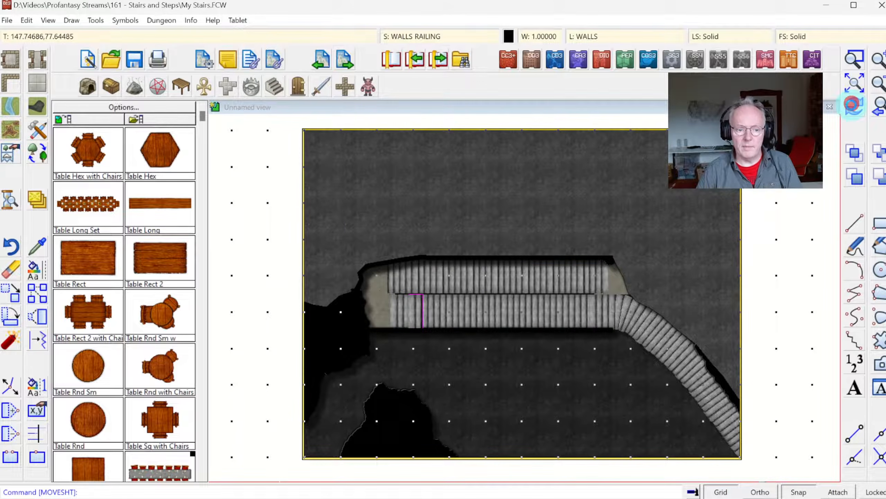
left_click(853, 105)
left_click(426, 39)
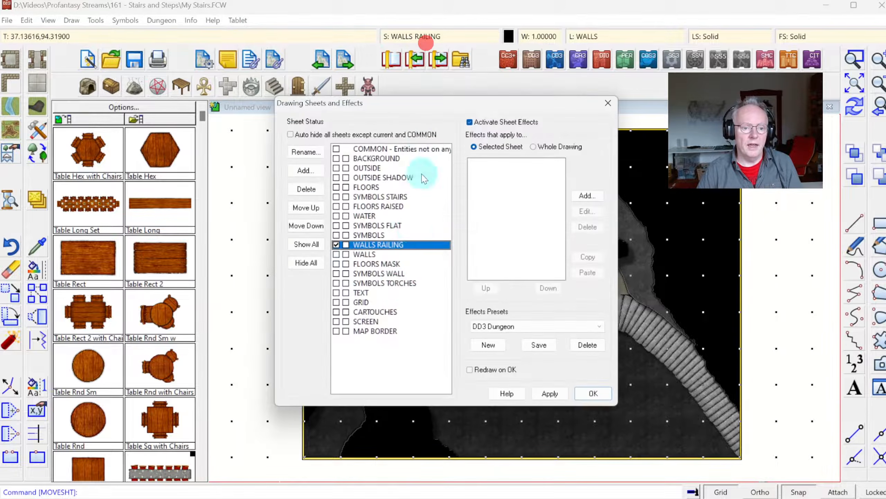
left_click(371, 254)
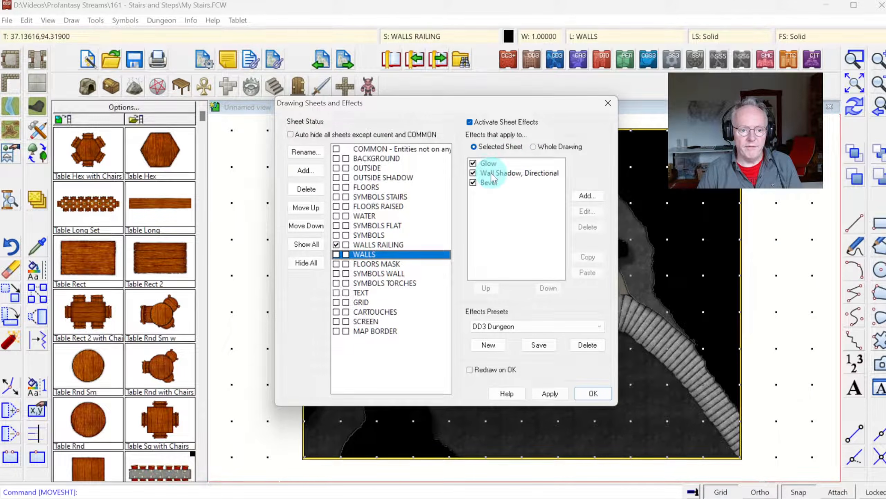
left_click(495, 173)
left_click(488, 182, "shift")
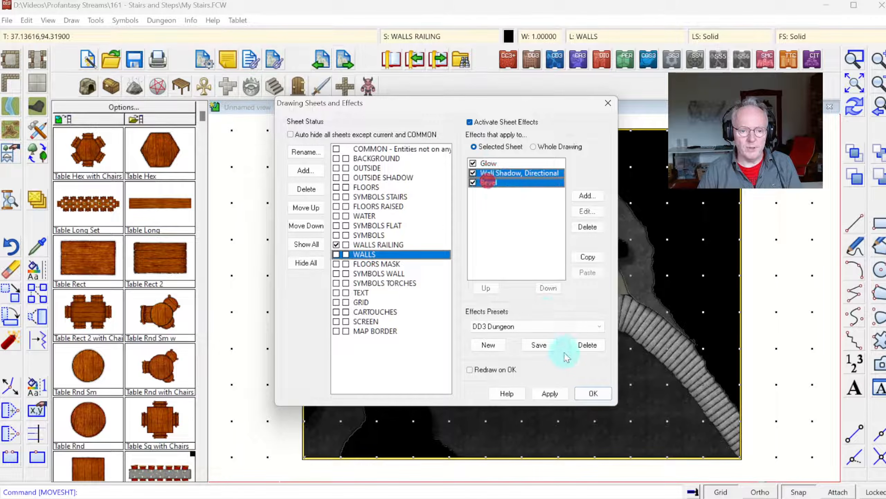
left_click(589, 394)
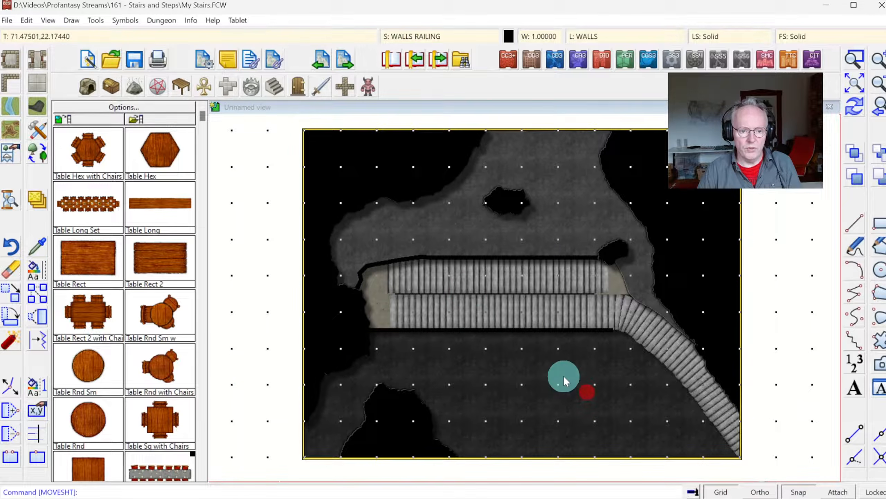
Copy the Wall Shadow, Directional and Bevel effects from the WALLS sheet to the WALLS RAILING sheet.
left_click(436, 35)
left_click(499, 172)
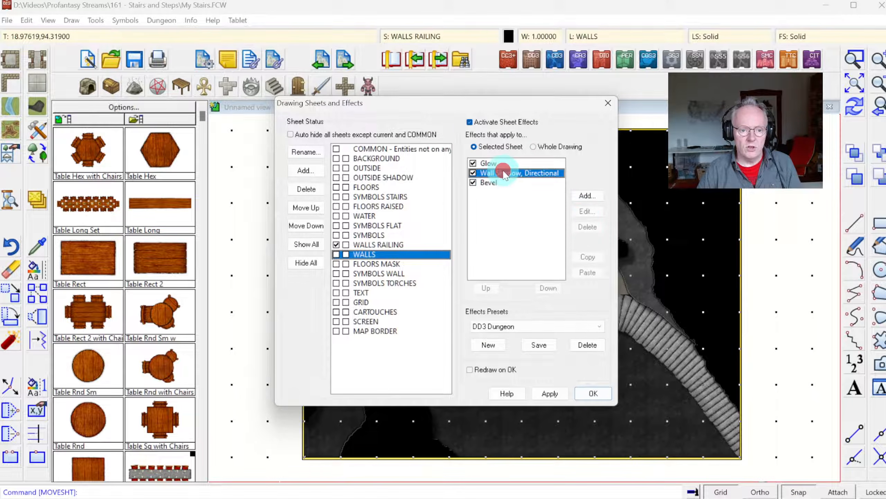
left_click(494, 182, "shift")
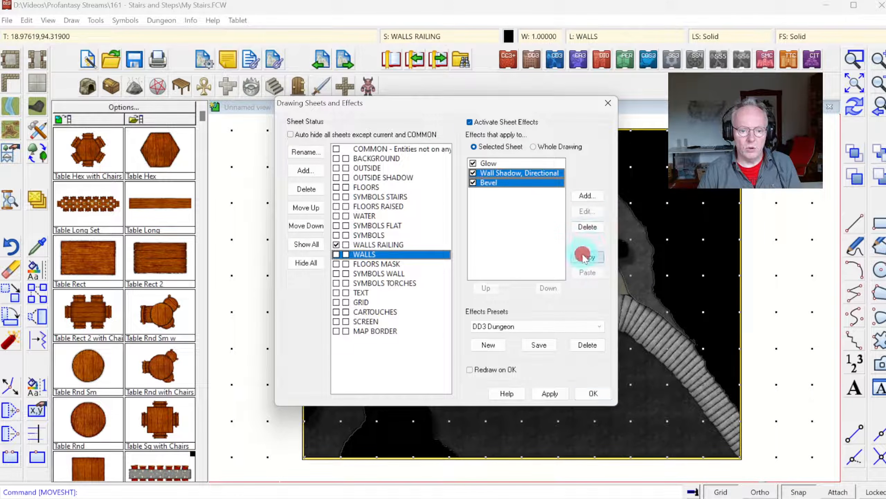
left_click(377, 244)
left_click(584, 273)
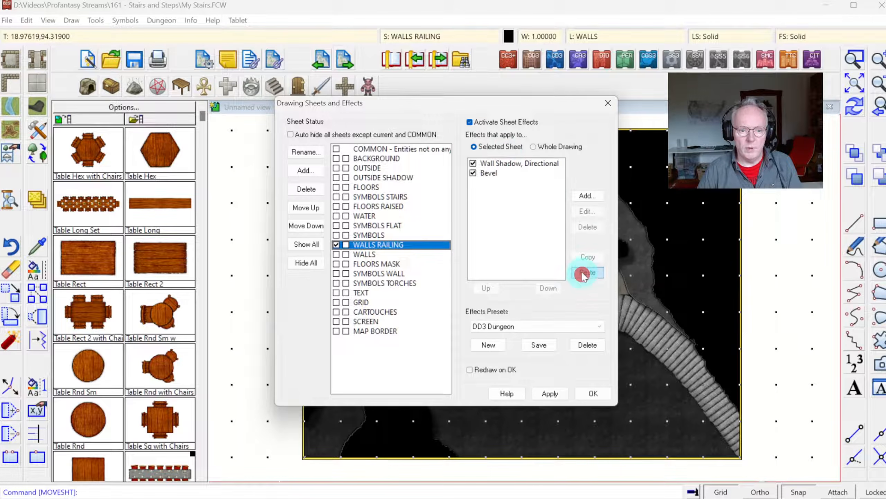
For WALLS RAILING, set the directional wall shadow to length 1 and blur radius .5, and the bevel to length 0.25, in map units.
left_click(508, 163)
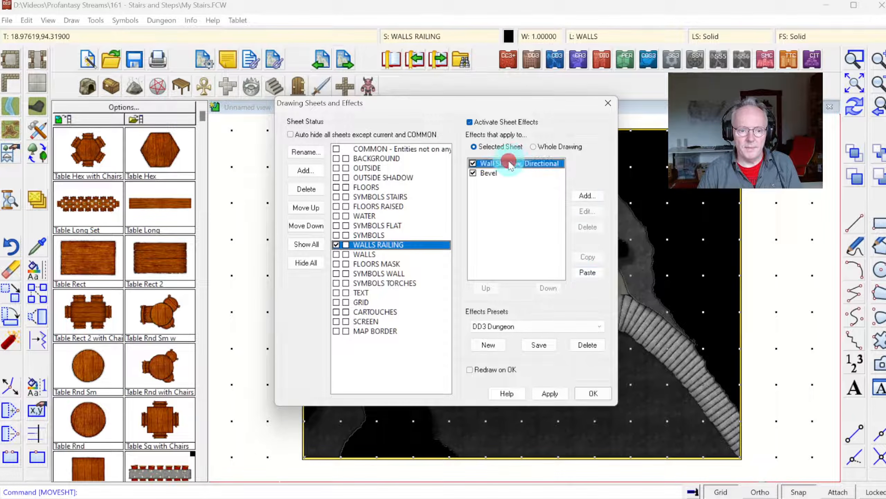
left_click(587, 211)
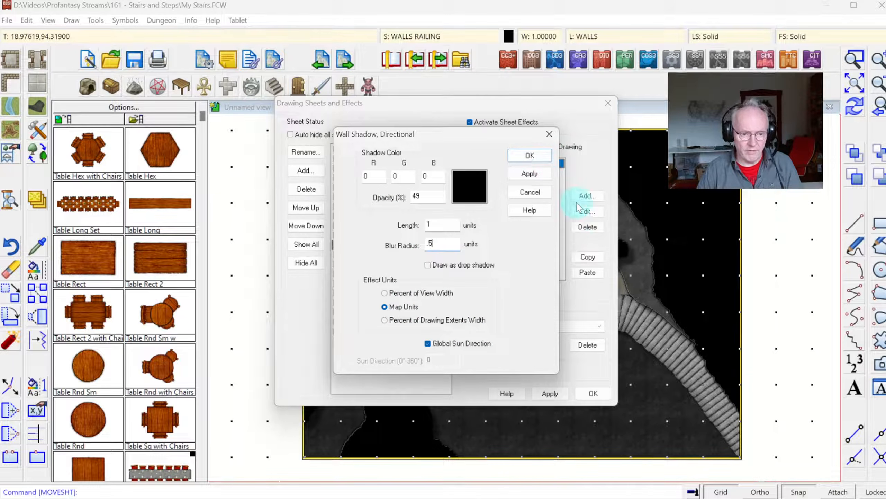
left_click(529, 156)
left_click(499, 173)
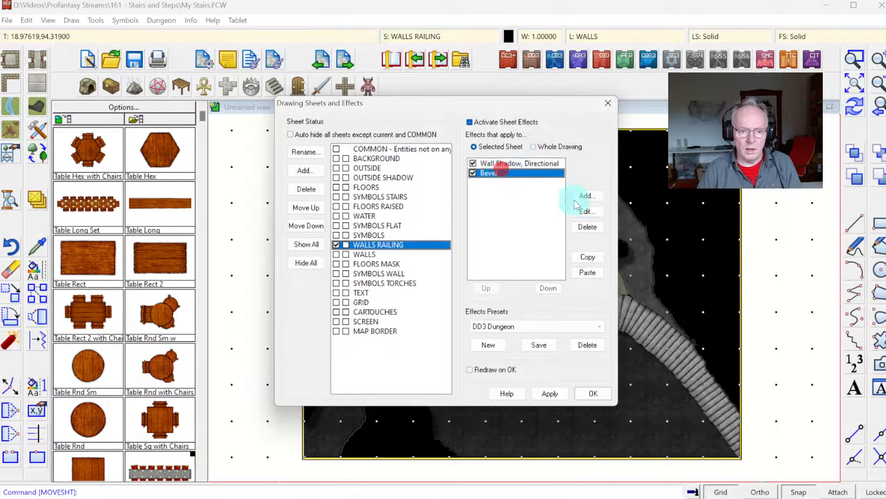
left_click(587, 211)
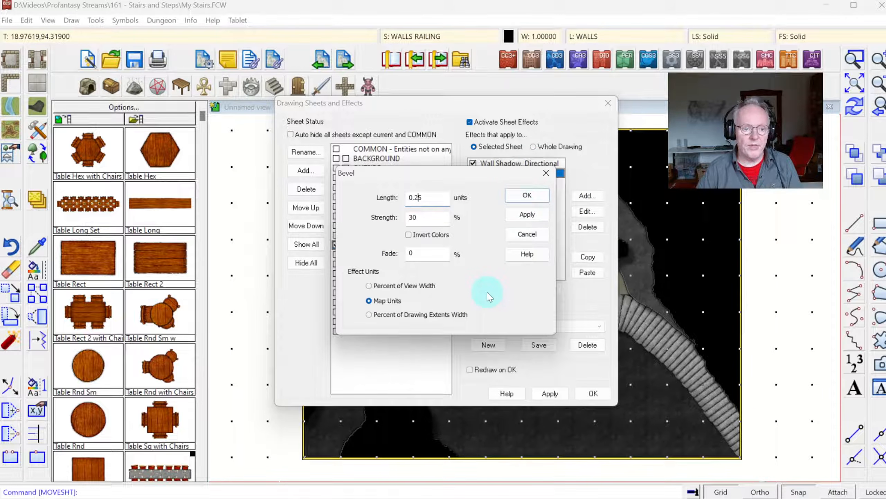
left_click(527, 196)
left_click(590, 392)
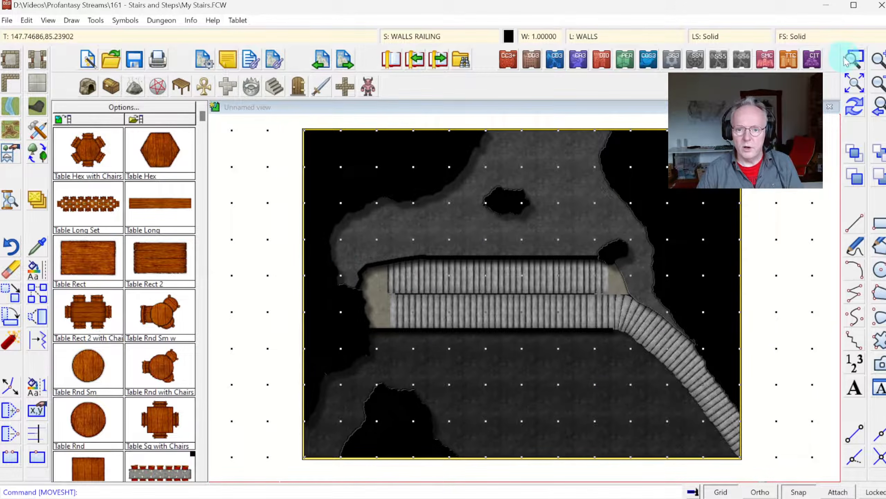
Change the line width of the two stair-edge walls to .5, combining the WALLS layer selection with a window across both walls, and redraw.
left_click(848, 61)
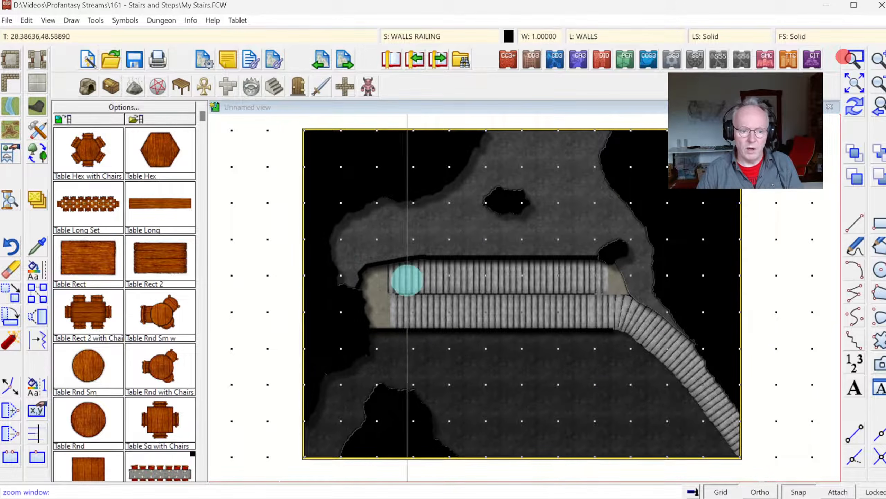
left_click(340, 246)
left_click(467, 368)
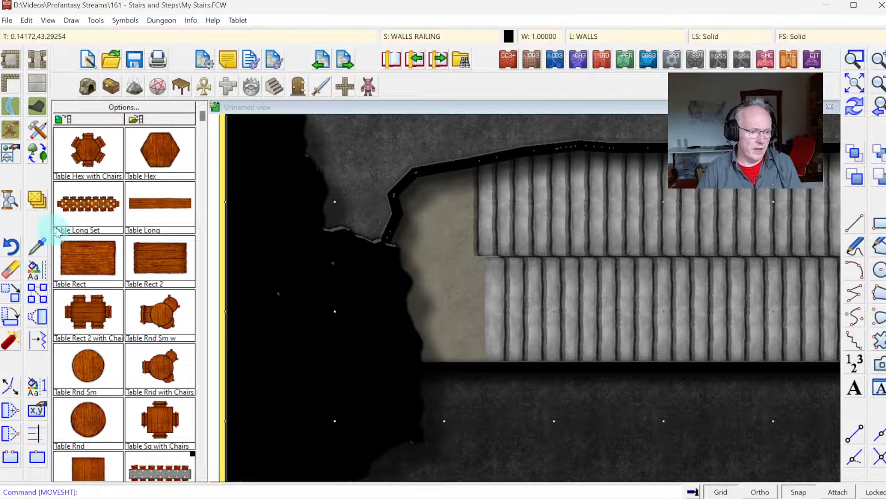
right_click(42, 274)
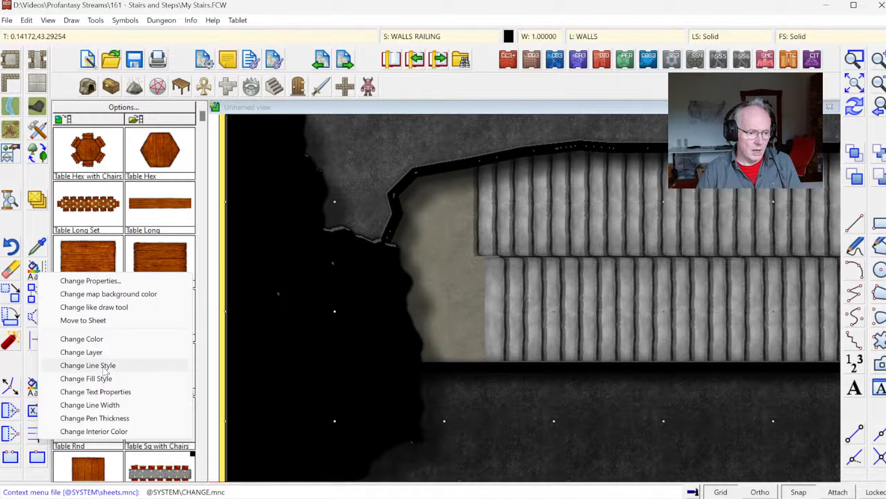
left_click(115, 405)
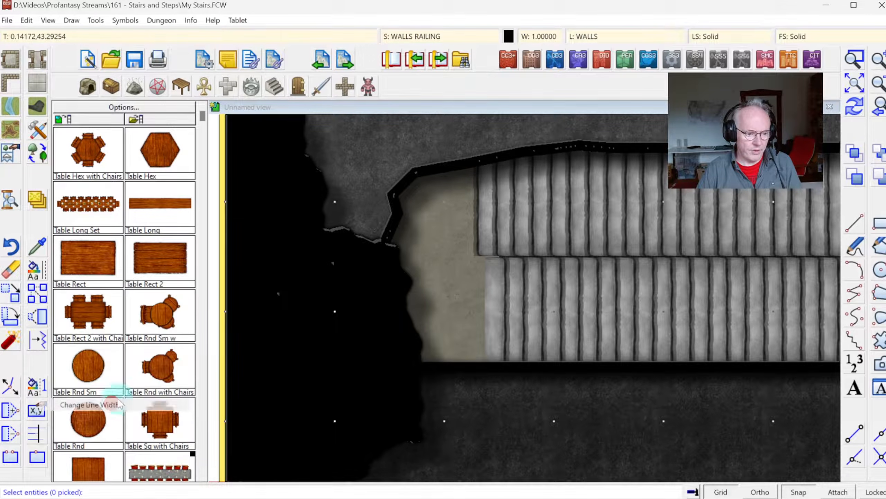
right_click(579, 277)
left_click(580, 384)
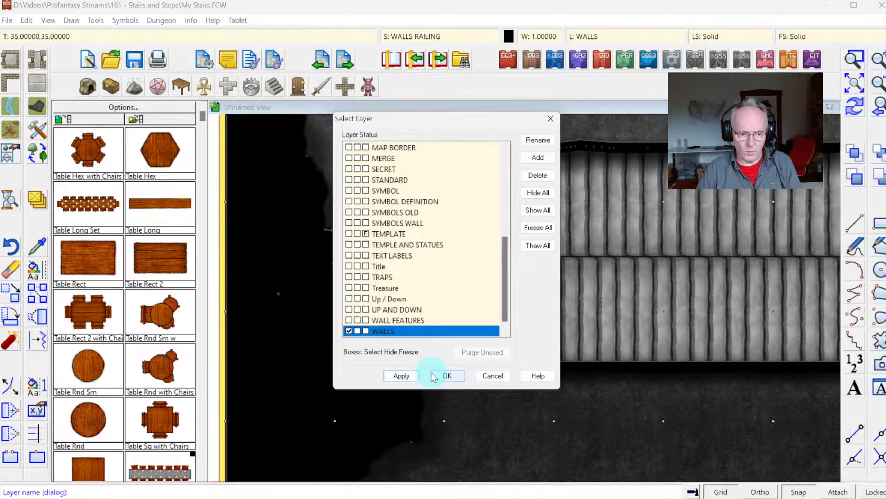
left_click(441, 374)
right_click(501, 390)
mouse_move(506, 421)
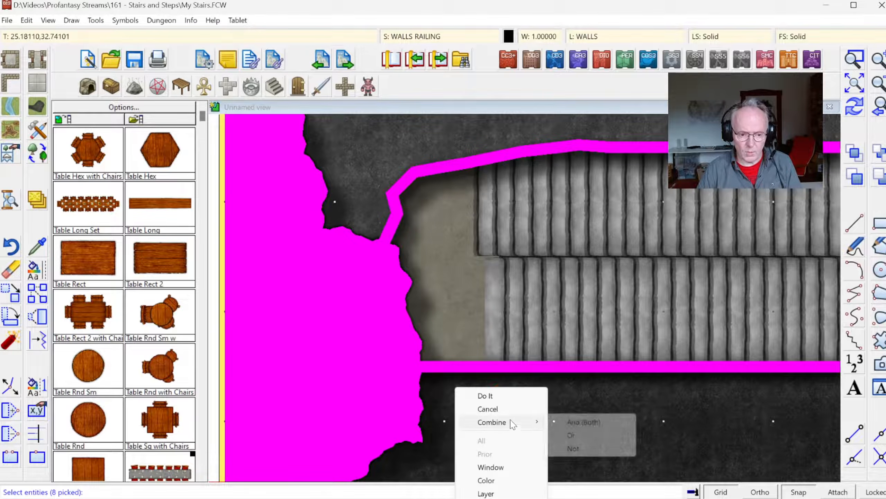
left_click(580, 422)
left_click(511, 394)
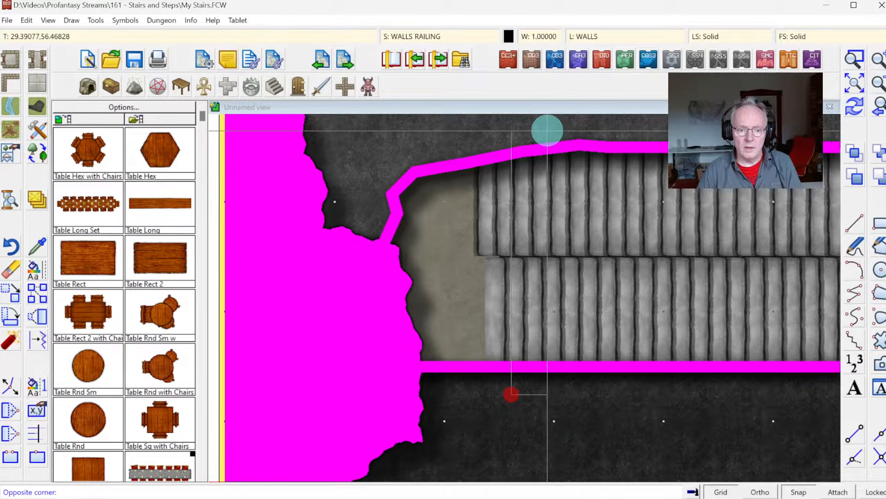
left_click(547, 130)
right_click(540, 218)
left_click(534, 225)
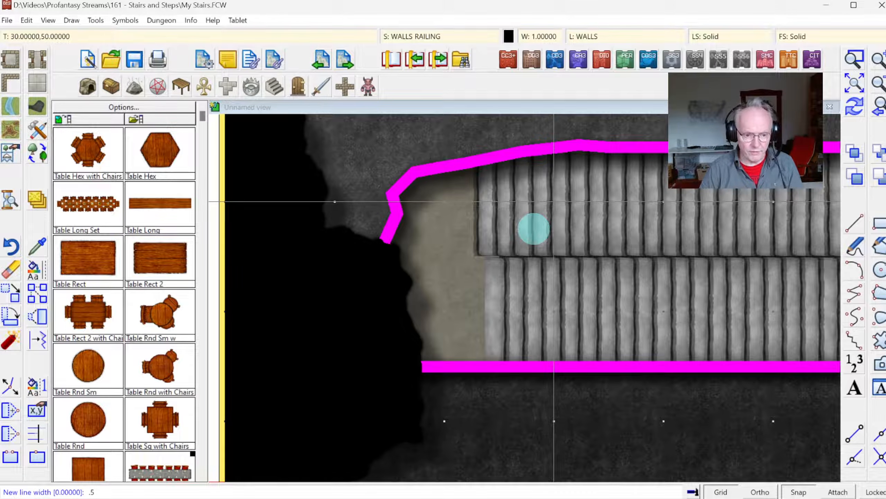
type(".5")
key("Return")
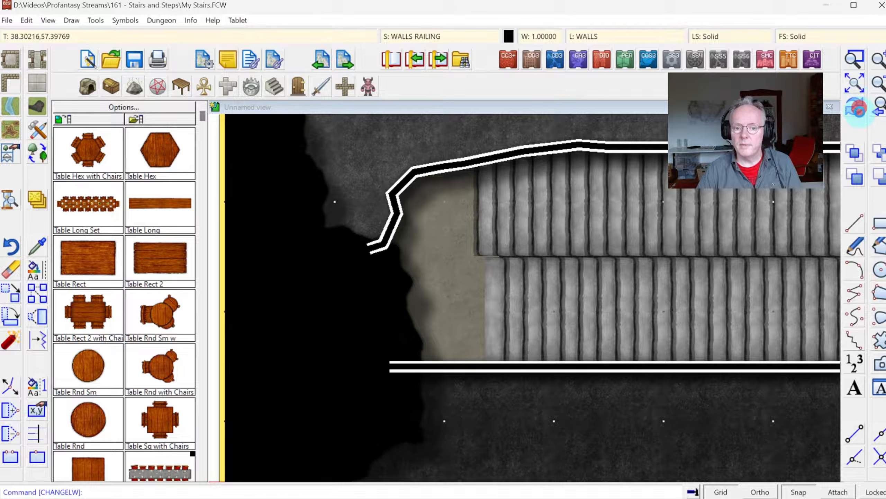
left_click(857, 109)
Change the line style of the two stair-edge walls to Railing (for 4" width), reusing the prior selection of both walls.
left_click(877, 82)
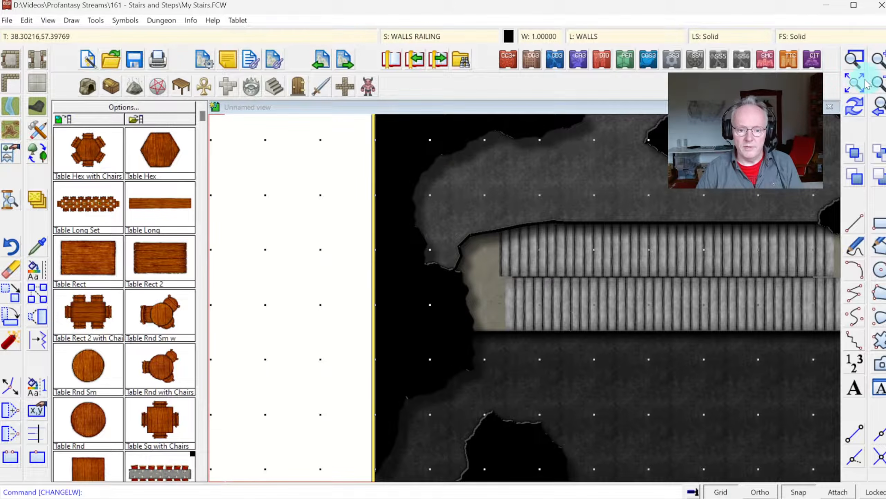
left_click(851, 60)
left_click(416, 188)
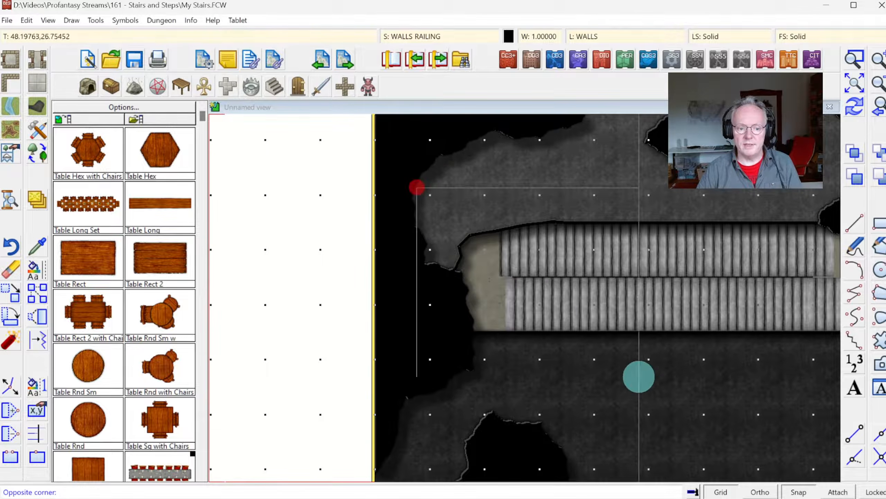
left_click(645, 385)
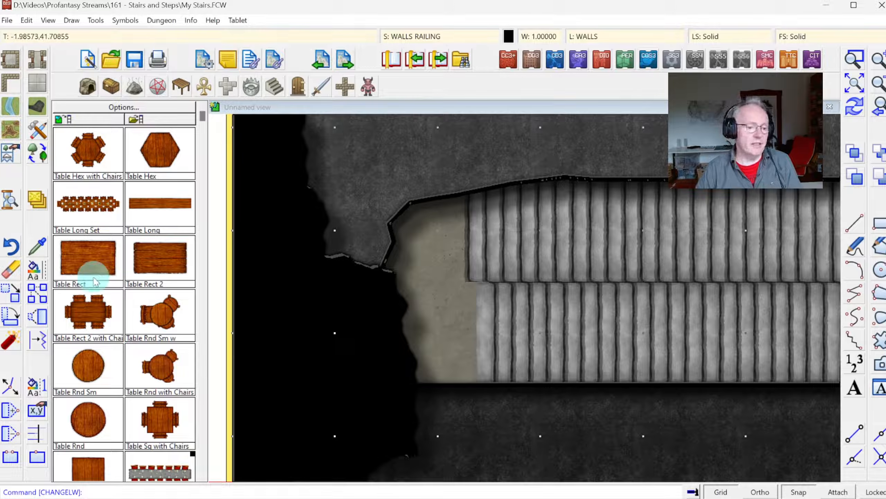
right_click(35, 277)
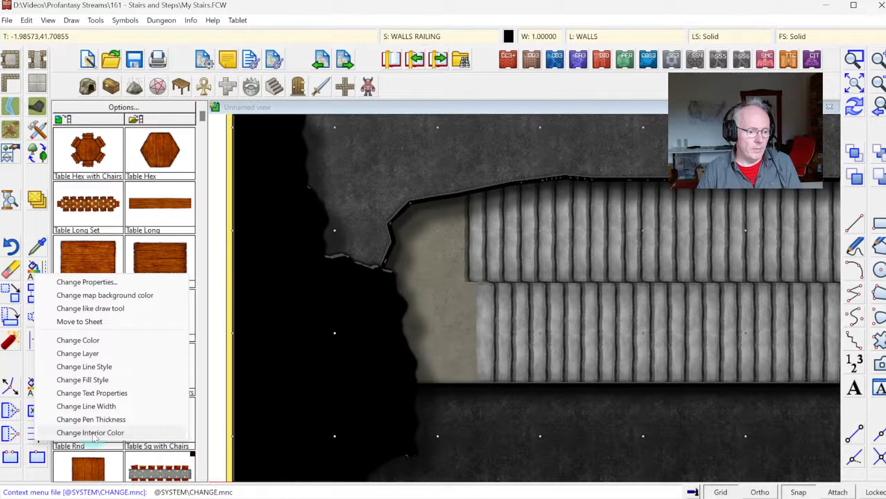
left_click(85, 366)
right_click(486, 336)
left_click(474, 391)
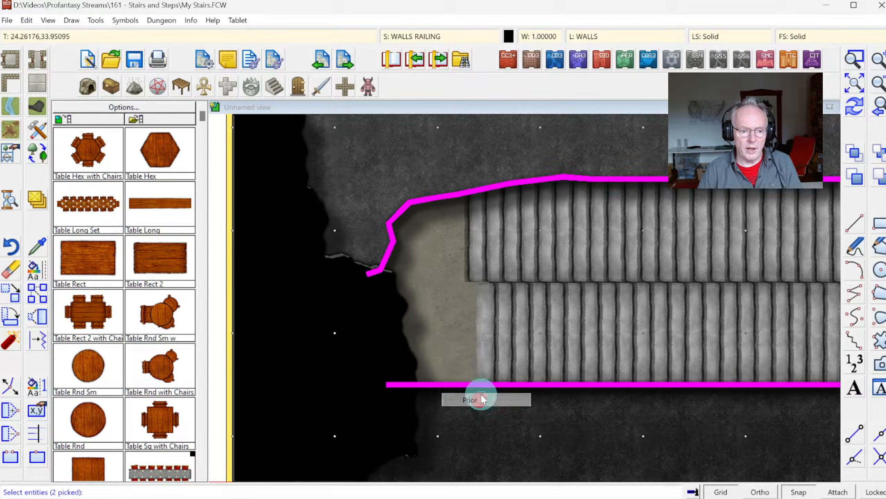
right_click(490, 333)
left_click(487, 334)
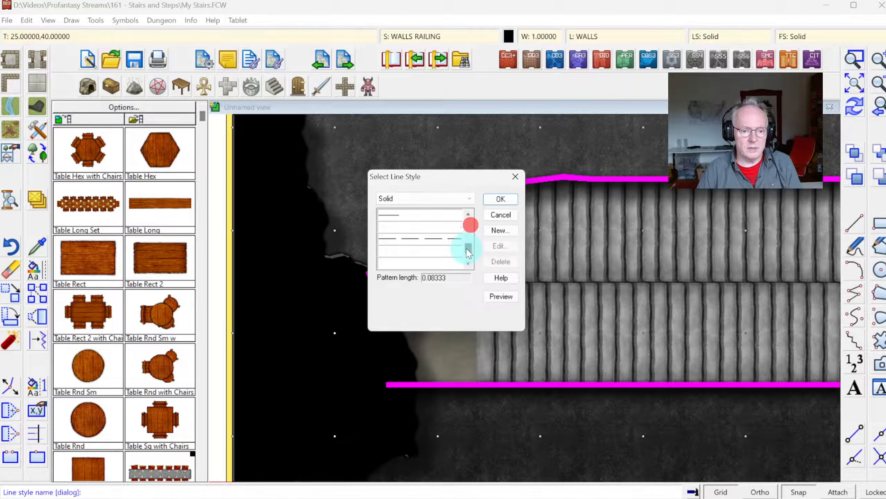
left_click(468, 198)
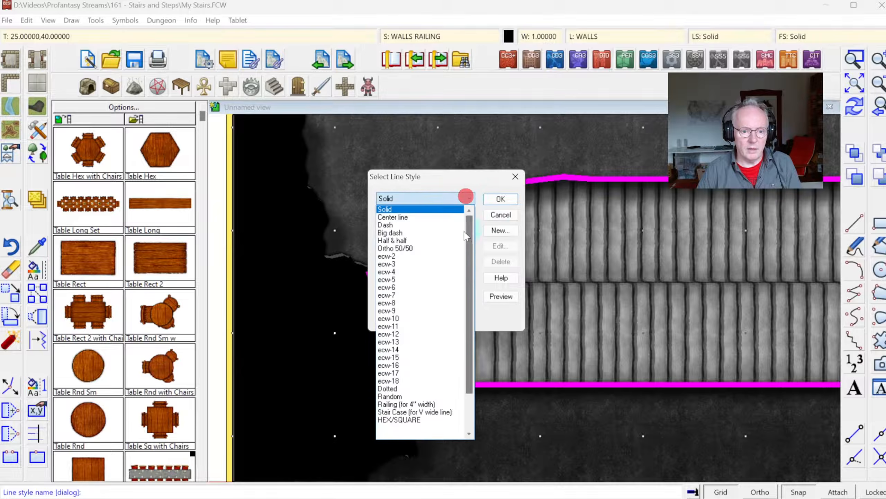
left_click_drag(471, 227, 478, 286)
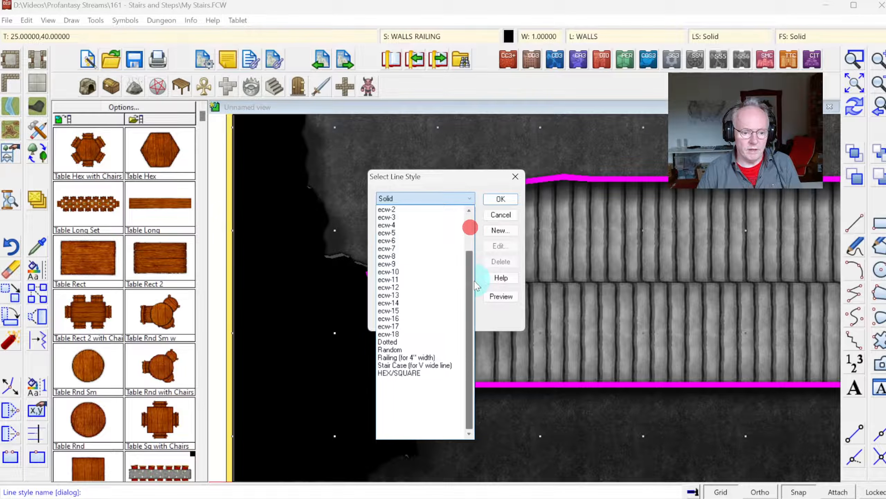
left_click(411, 358)
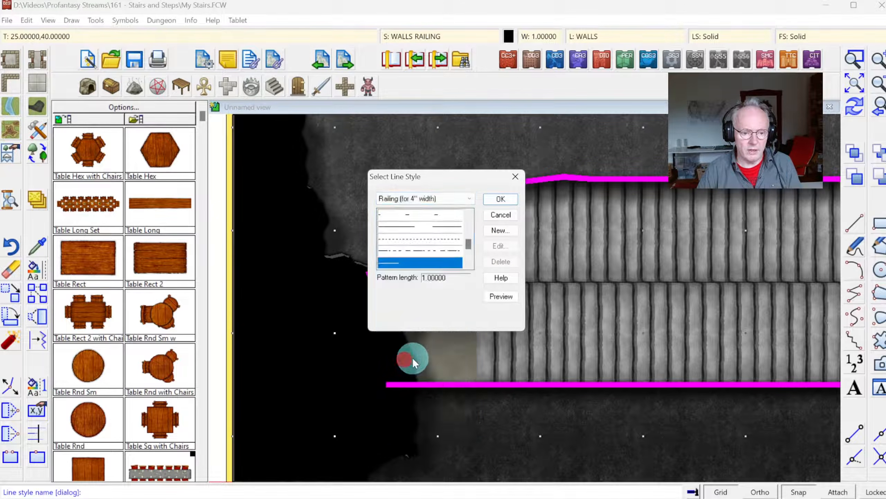
left_click(509, 203)
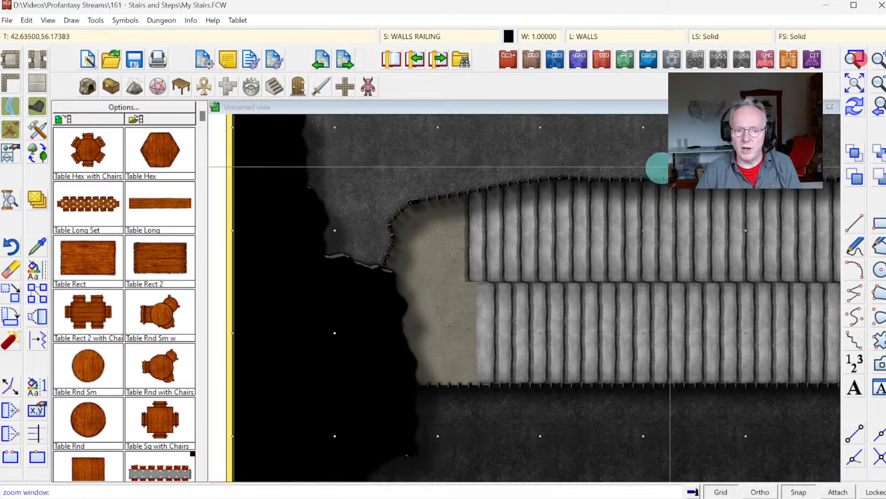
Set the Bevel effect length on the WALLS RAILING sheet to 0.1 map units and check the railings along the stairs.
left_click(613, 155)
left_click(662, 214)
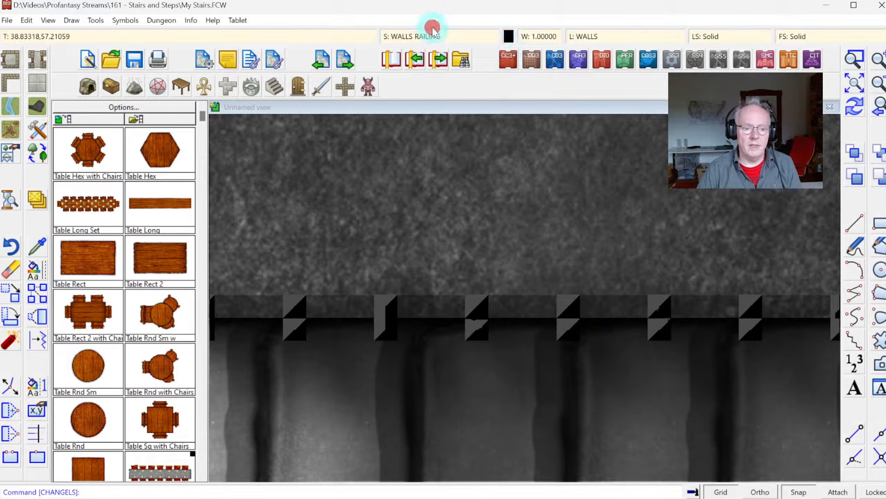
left_click(420, 39)
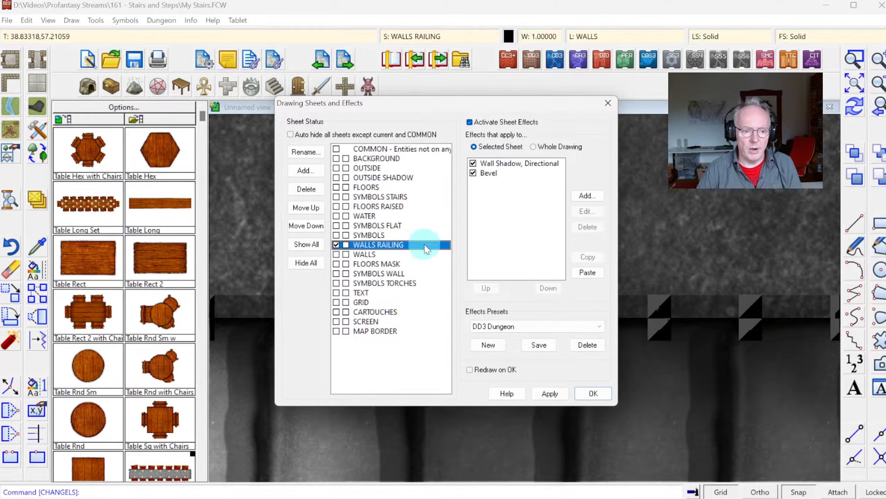
left_click(488, 173)
left_click(587, 211)
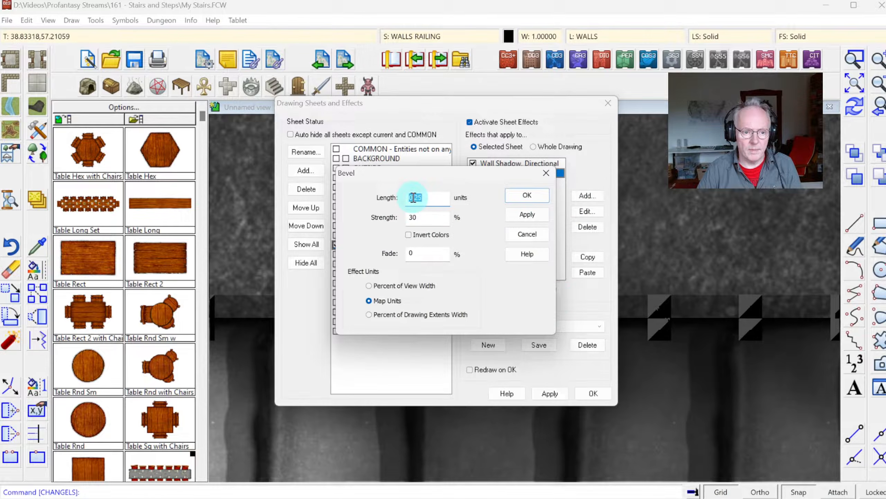
type("1")
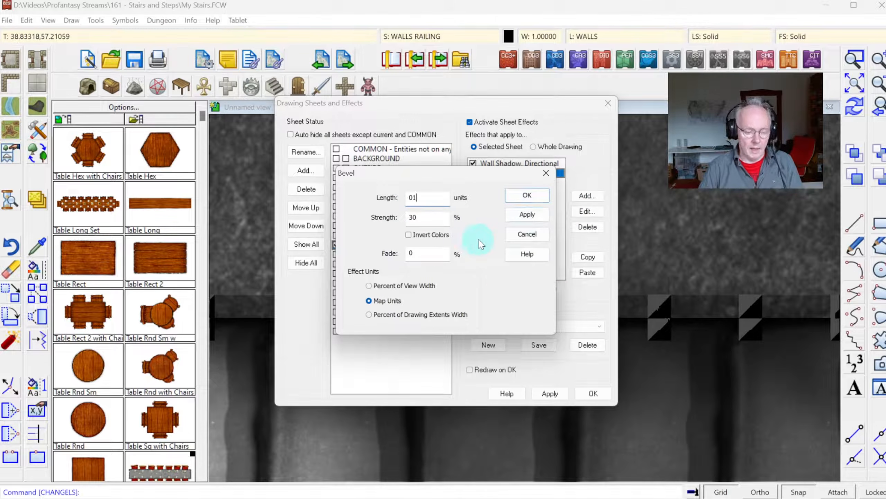
type(".")
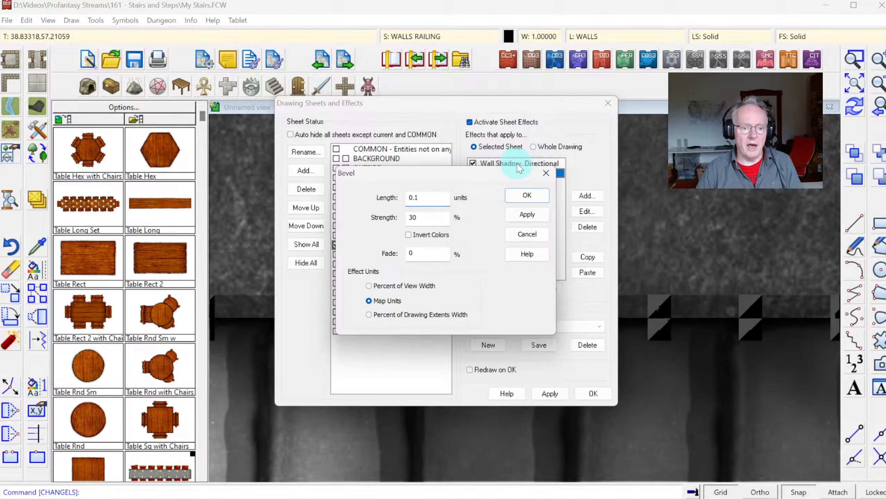
left_click(526, 195)
left_click(607, 384)
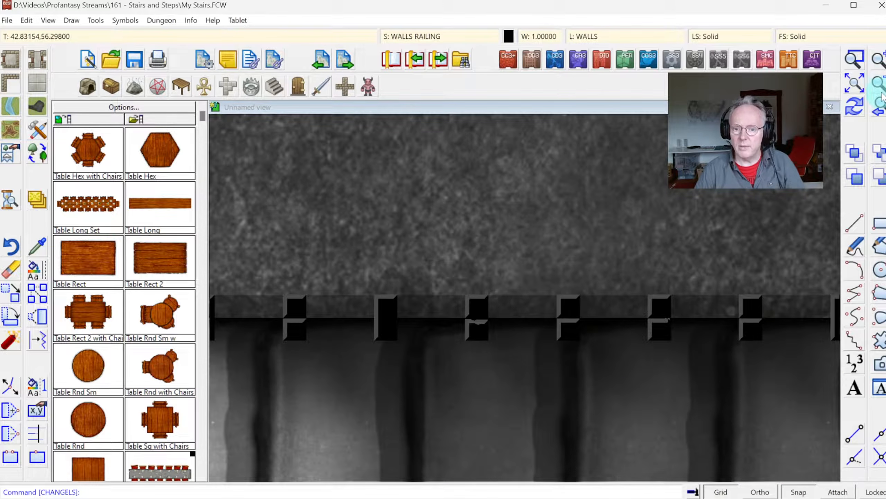
left_click(855, 83)
left_click(855, 82)
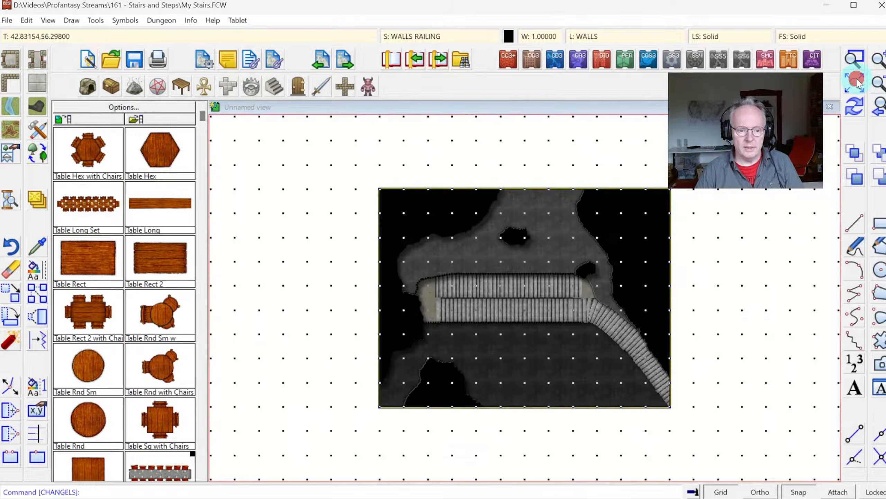
left_click(853, 58)
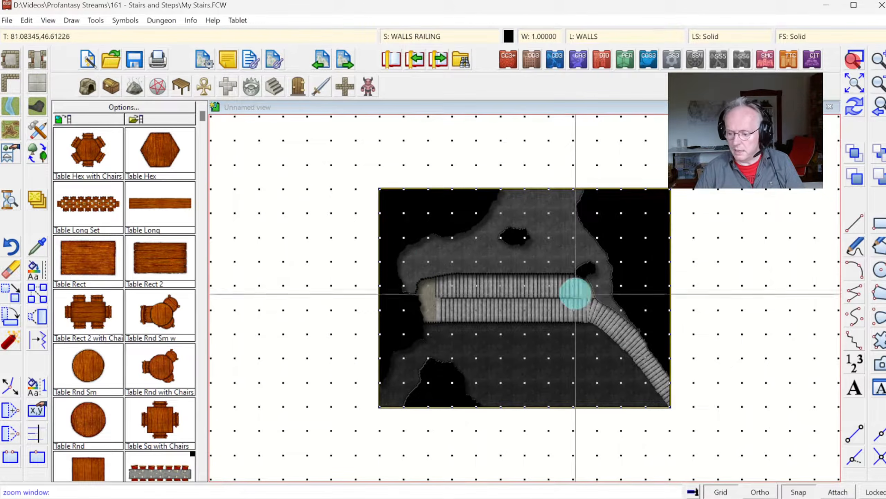
left_click(401, 260)
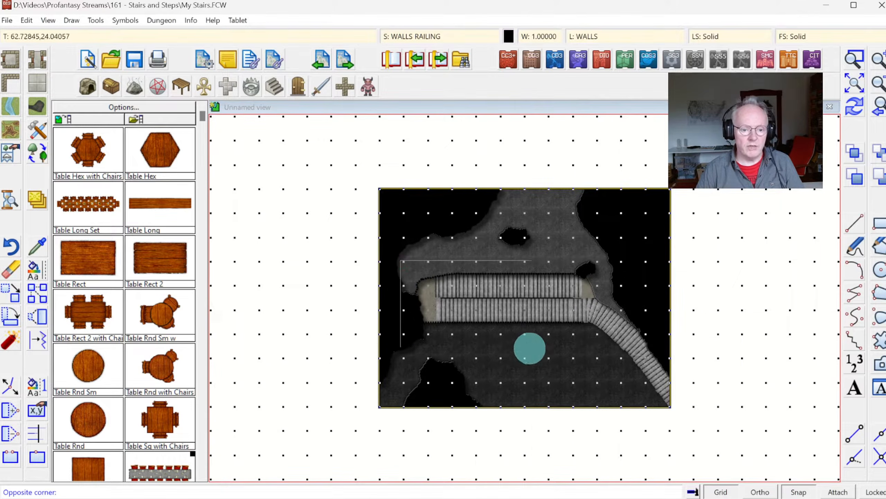
left_click(529, 343)
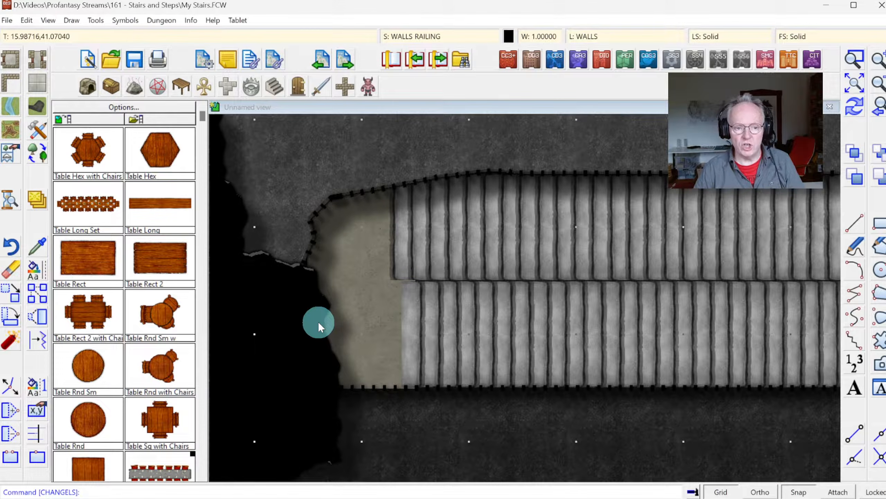